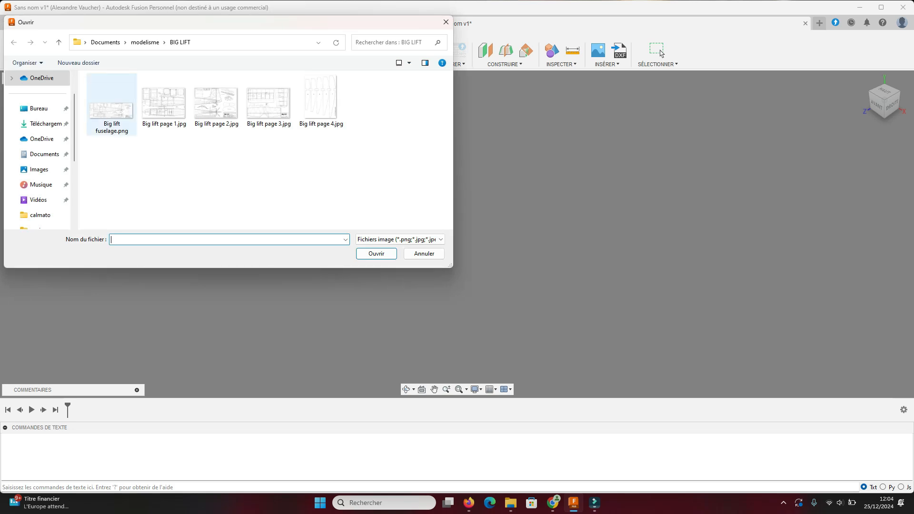
Insert the image Big lift fuselage.png as a canvas on the horizontal XZ plane, rotated 180 degrees
left_click(129, 124)
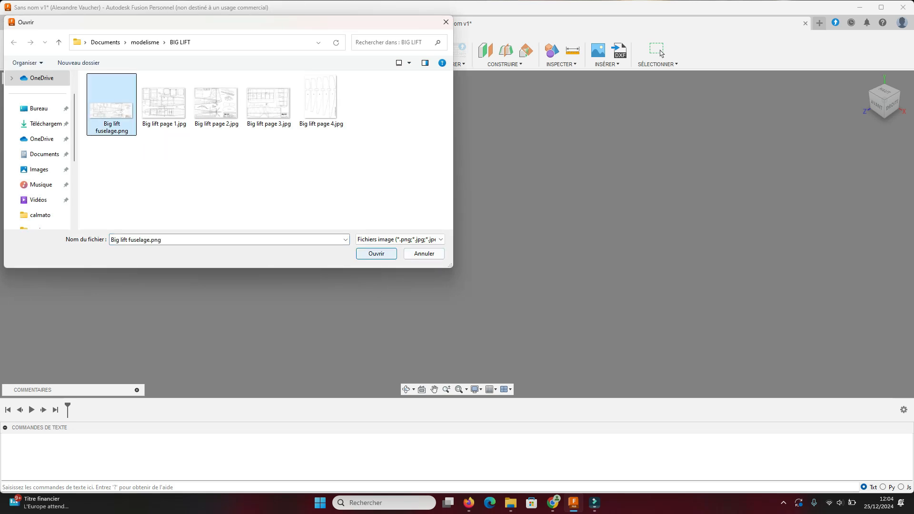
key("Return")
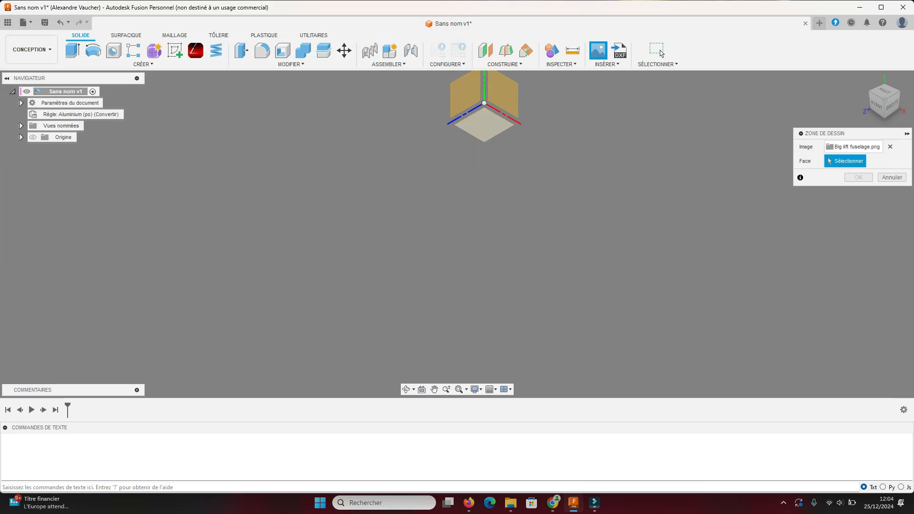
left_click(484, 124)
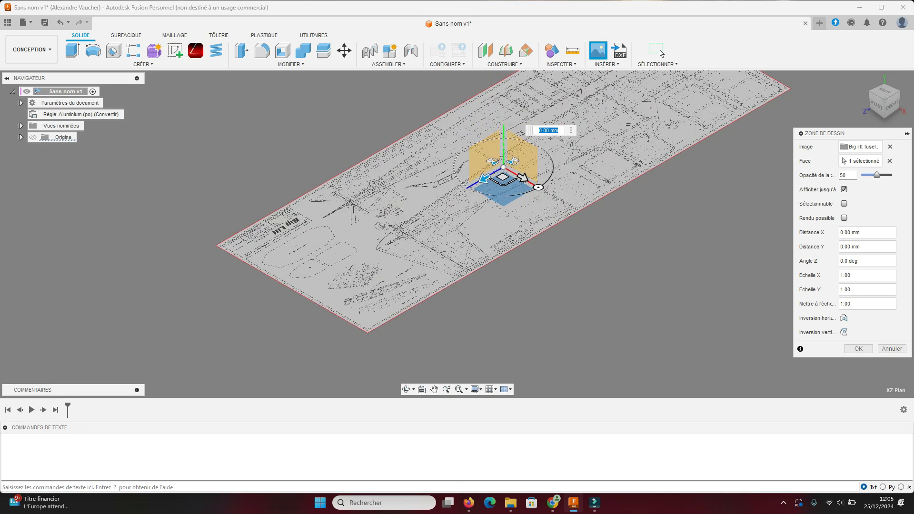
left_click_drag(538, 187, 468, 147)
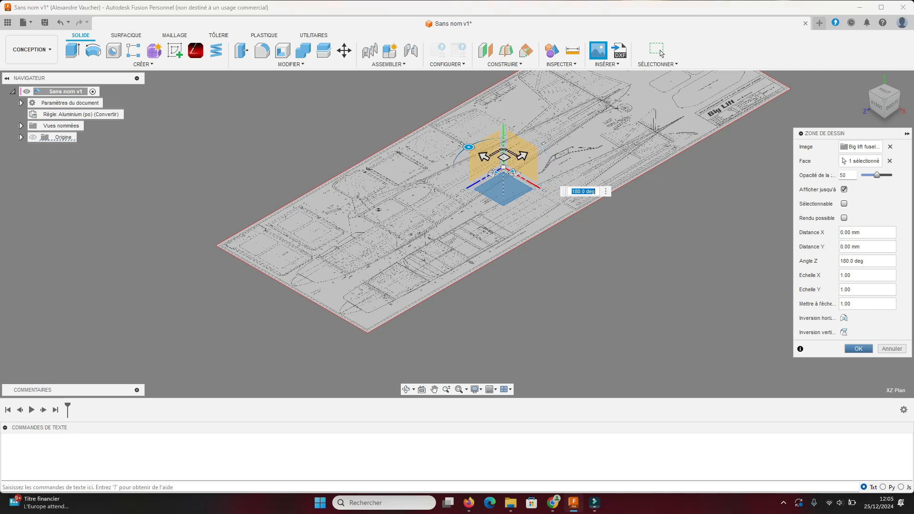
key("Return")
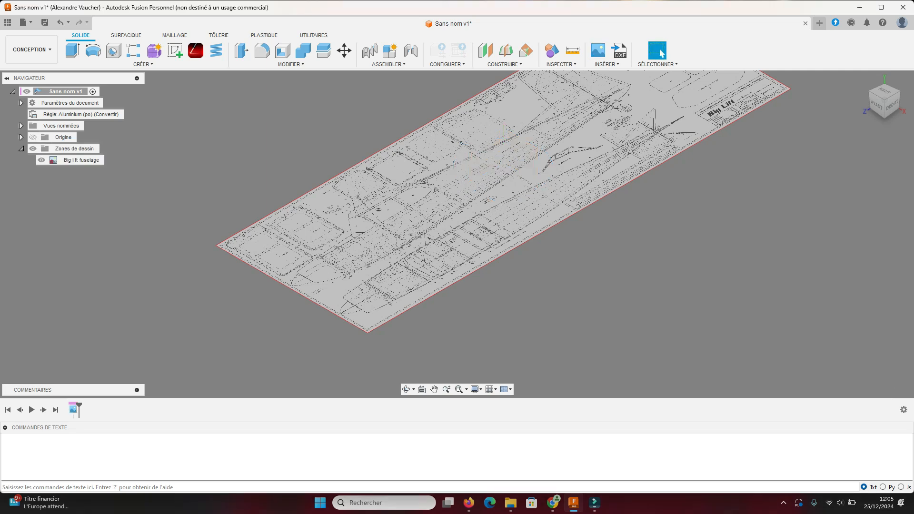
Calibrate the fuselage canvas to 1620 mm between the cowl's front edge and the rudder's rear tip in the side view
right_click(86, 159)
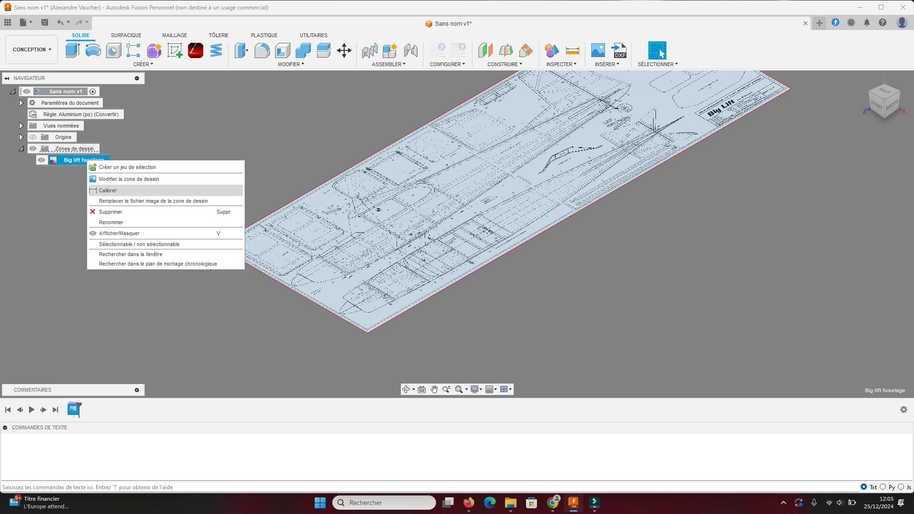
left_click(108, 190)
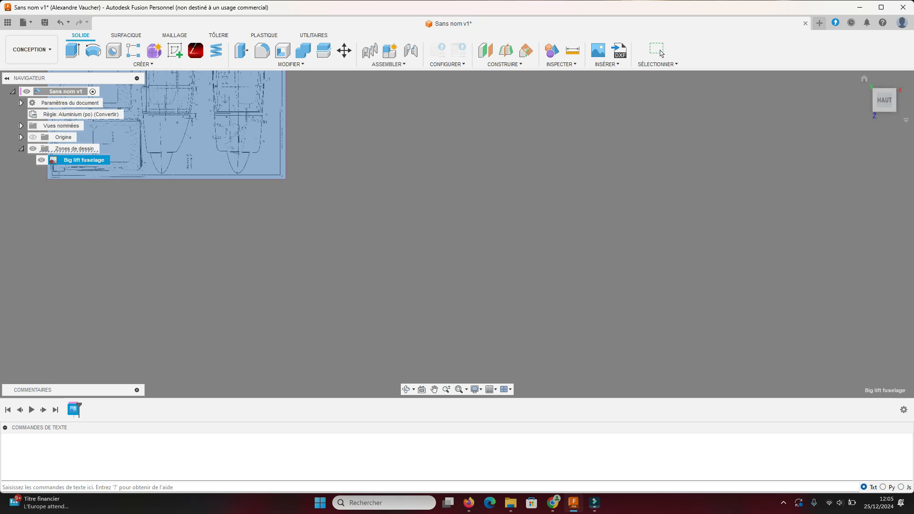
left_click(884, 100)
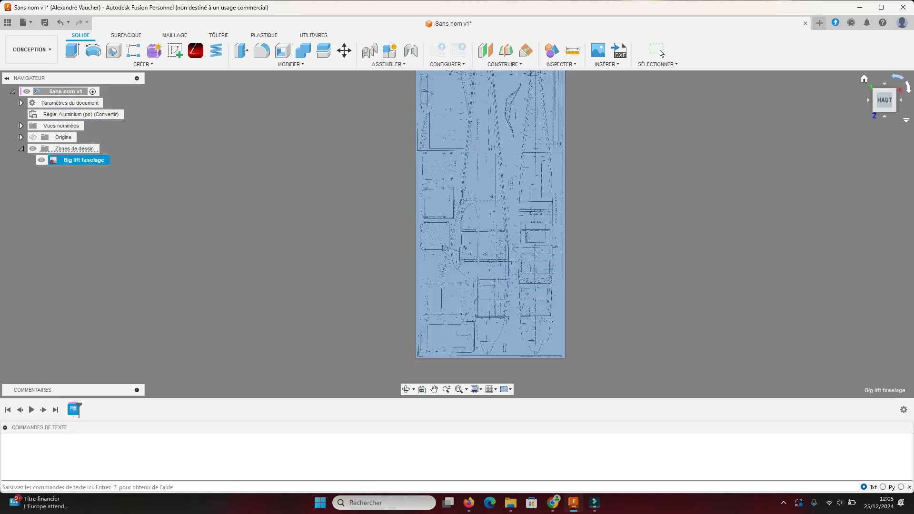
left_click(908, 87)
scroll(561, 345, "down", 1)
scroll(561, 344, "up", 7)
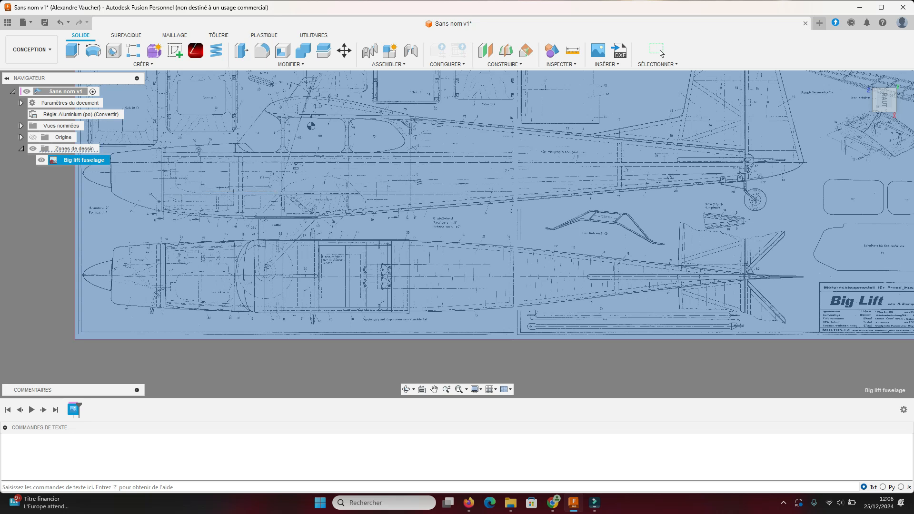
key("Escape")
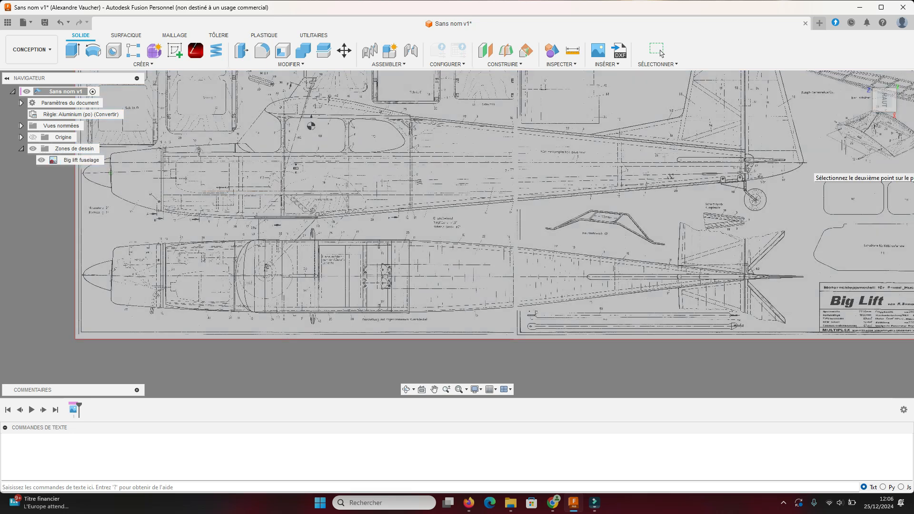
left_click(804, 162)
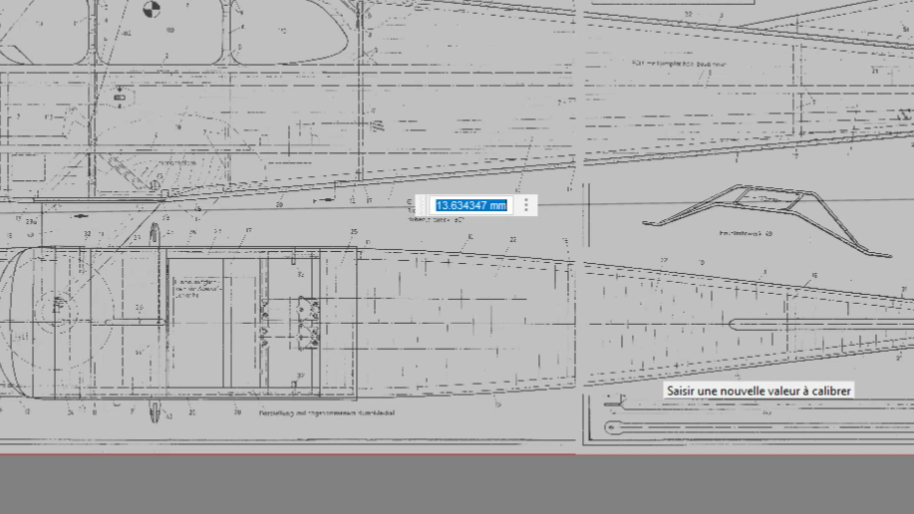
type("1620")
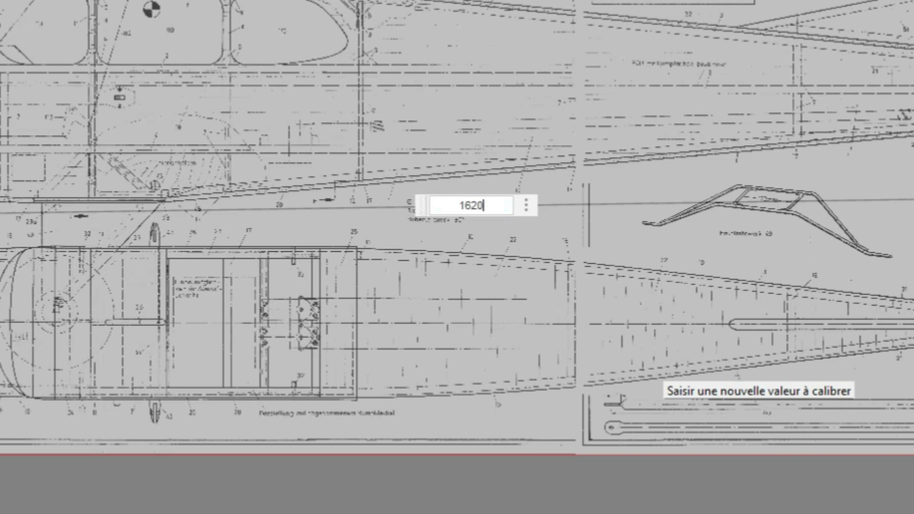
key("Return")
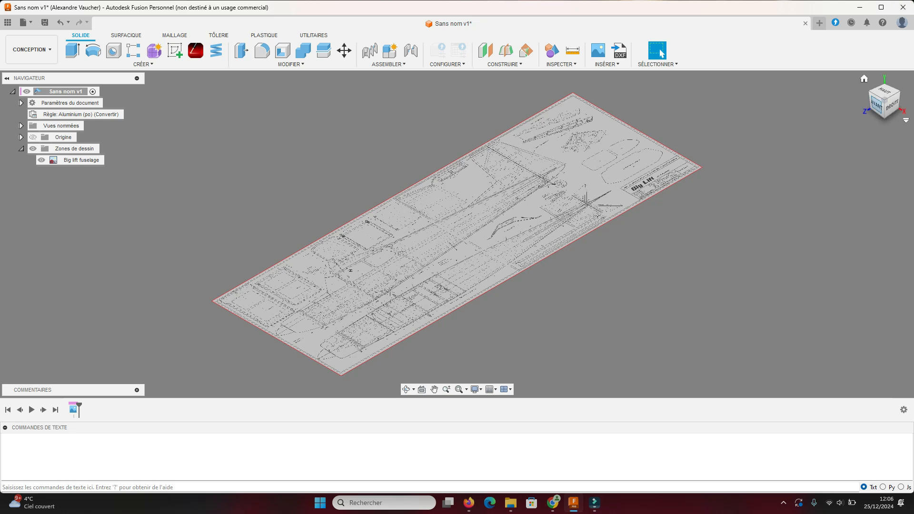
Rotate the horizontal fuselage canvas by -90 degrees so the plan lies along the X axis
left_click(883, 91)
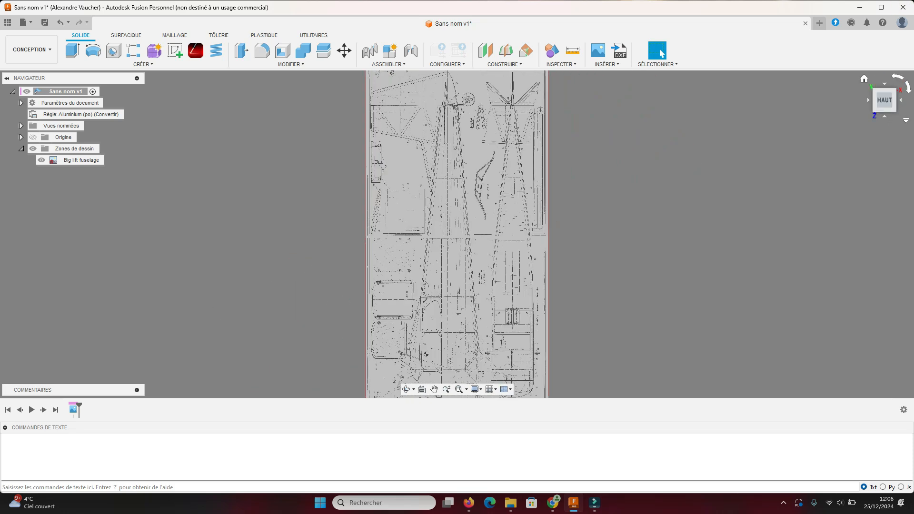
left_click(908, 87)
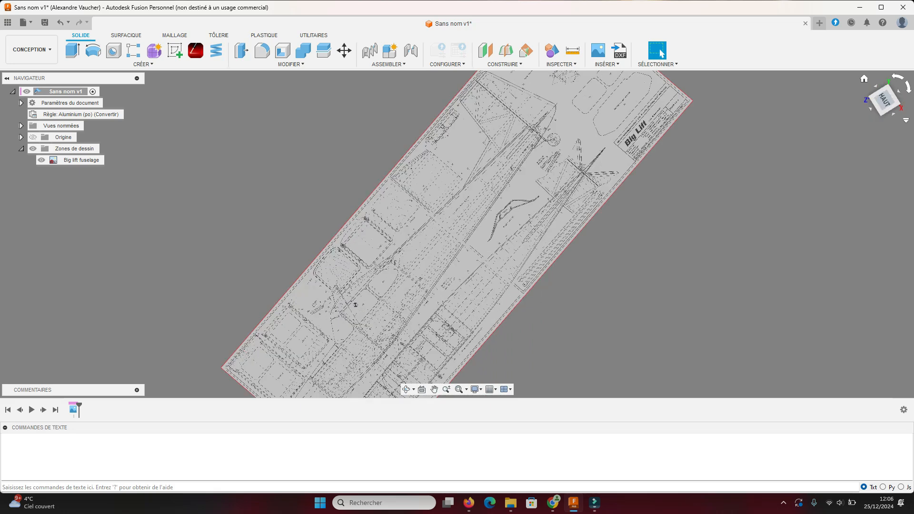
left_click(897, 76)
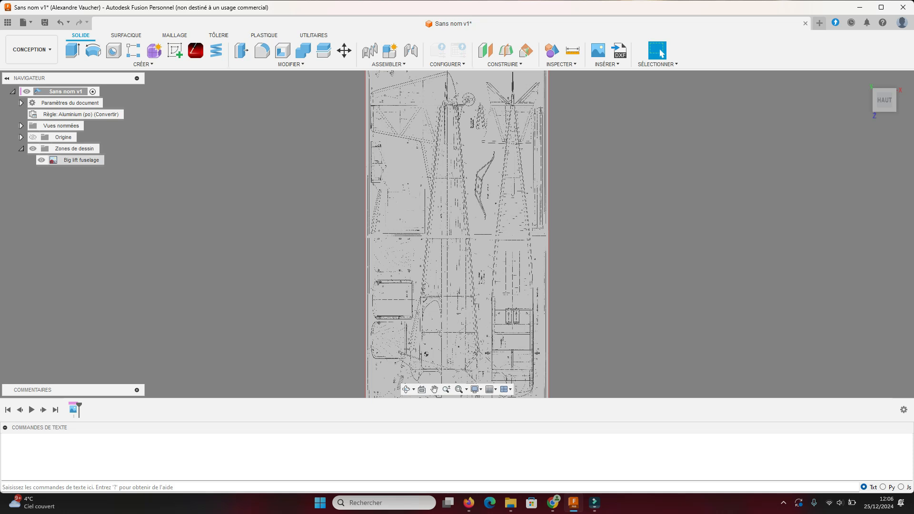
left_click(71, 159)
right_click(88, 161)
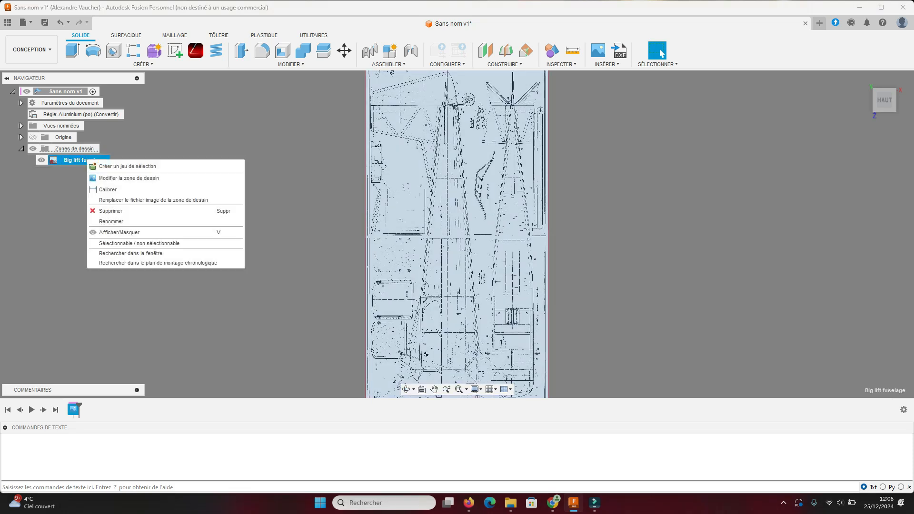
left_click(128, 178)
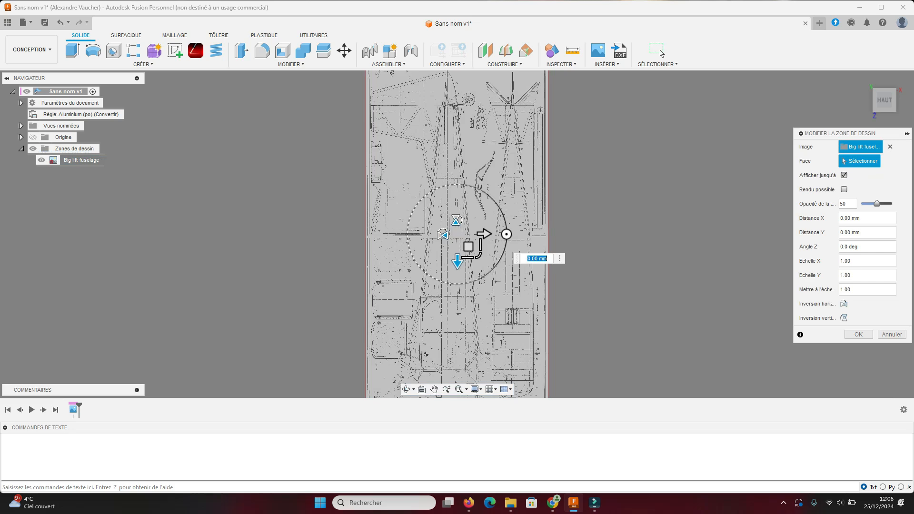
left_click_drag(507, 234, 457, 284)
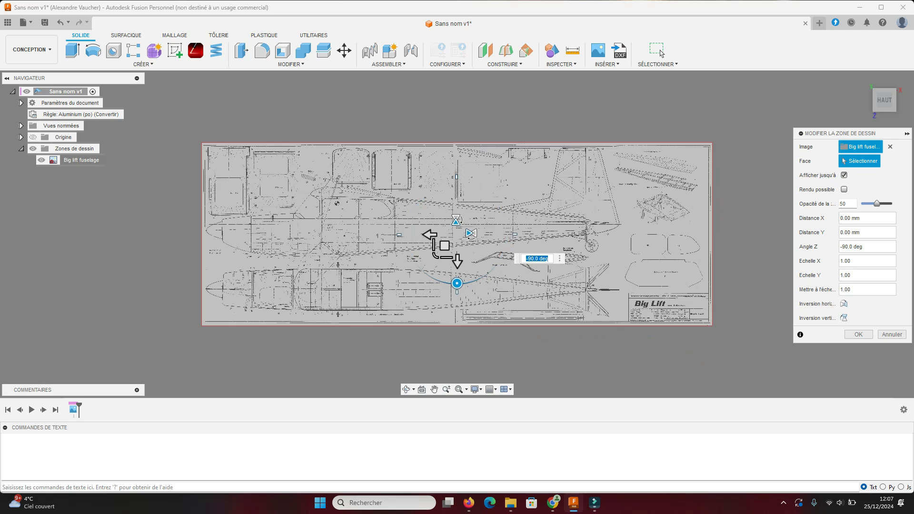
key("Return")
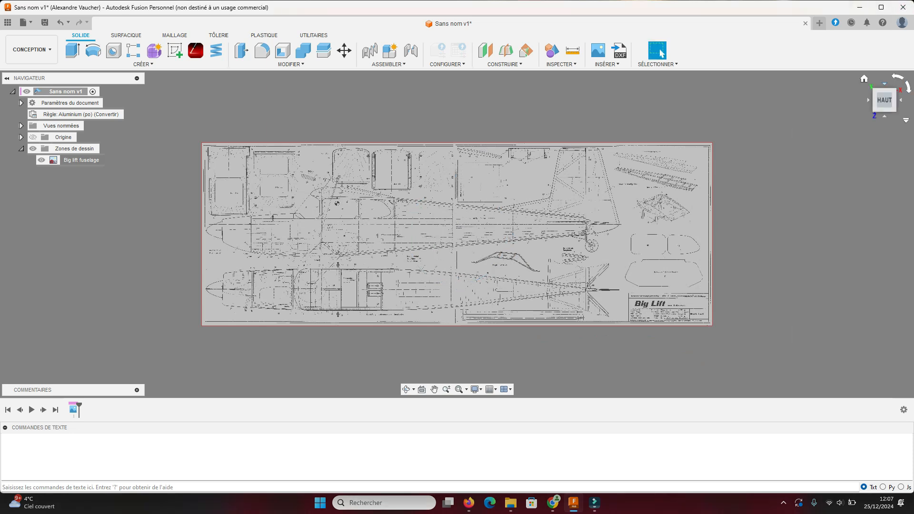
Insert Big lift fuselage.png from the computer again as a second canvas on the vertical XY plane
left_click(864, 79)
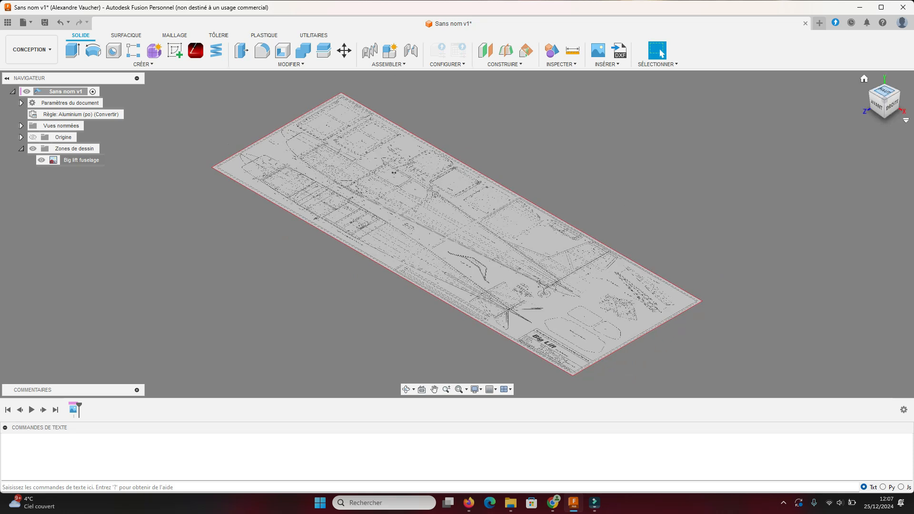
left_click(883, 92)
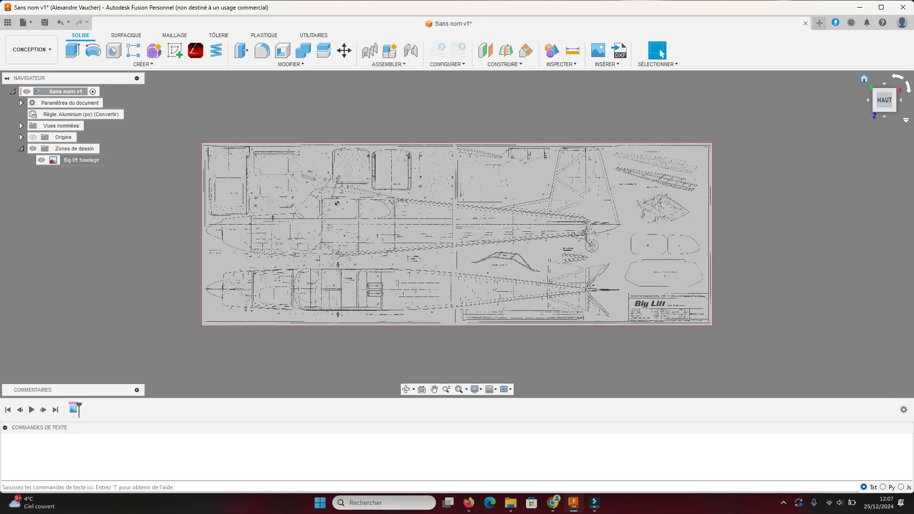
left_click(863, 78)
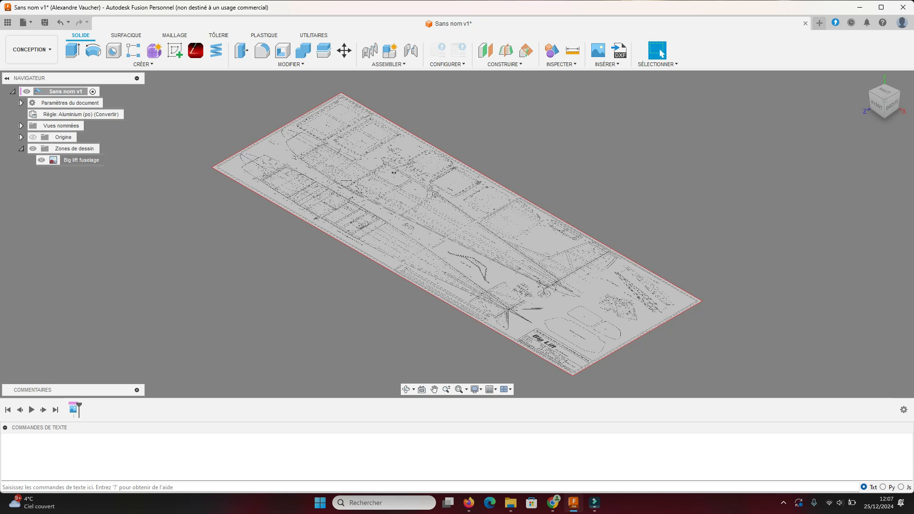
left_click(597, 50)
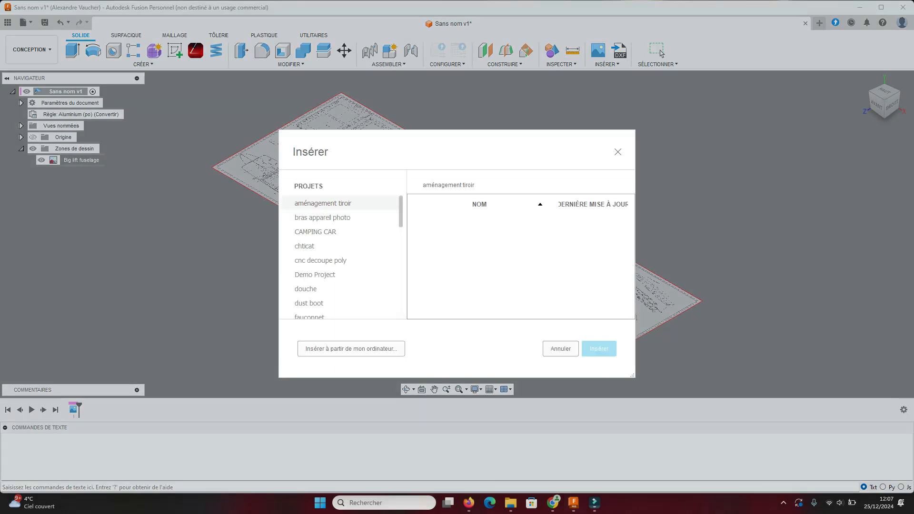
left_click(352, 349)
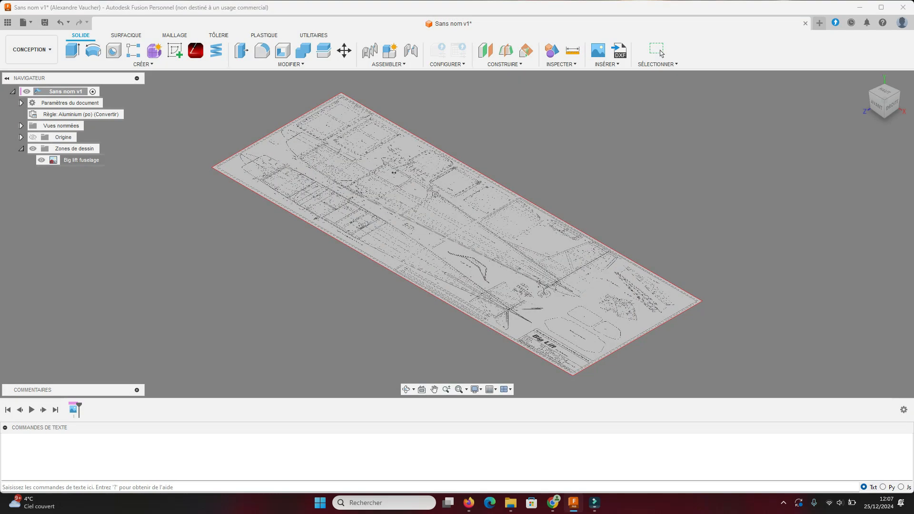
left_click(111, 105)
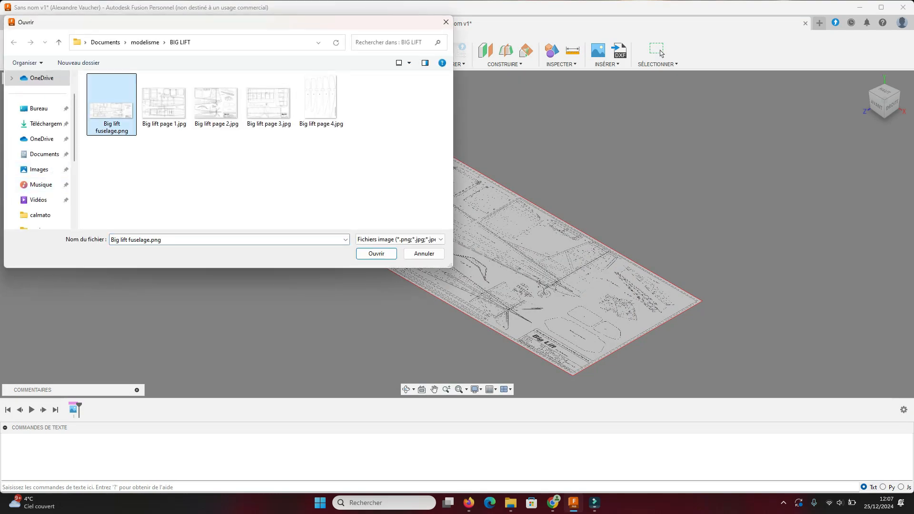
key("Return")
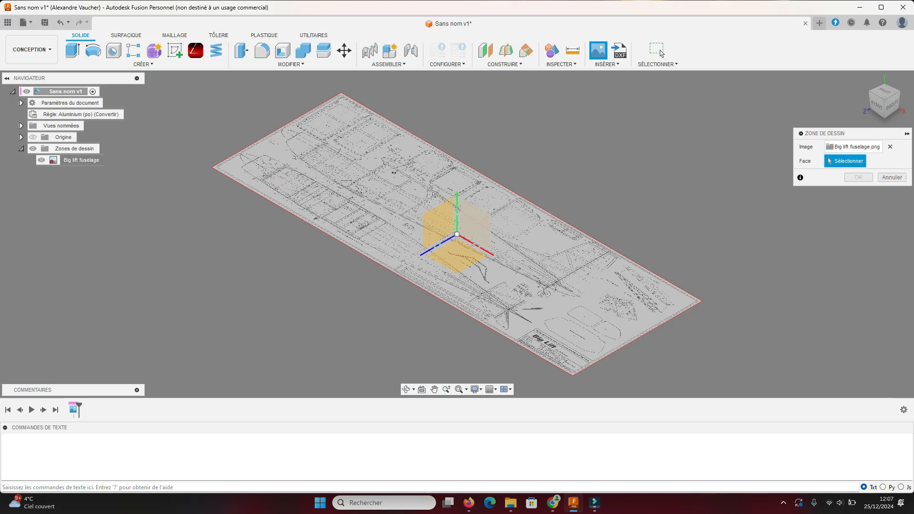
left_click(476, 224)
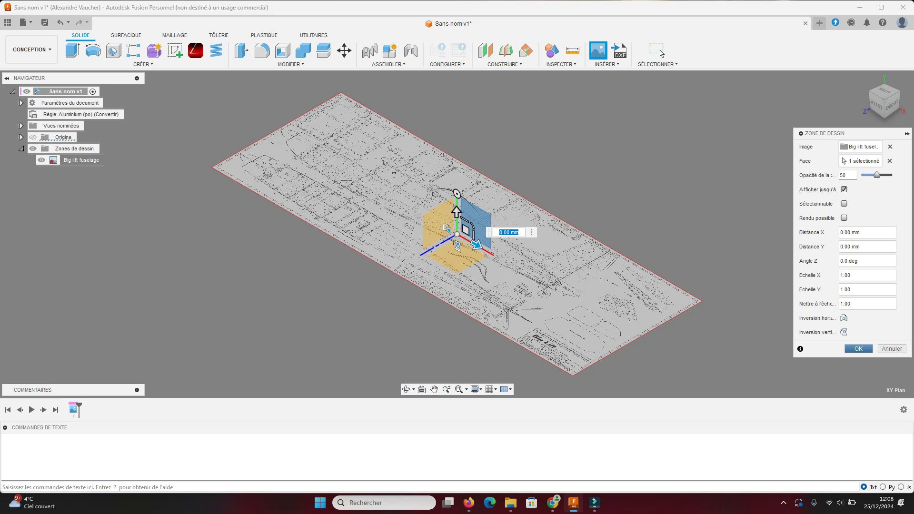
key("Return")
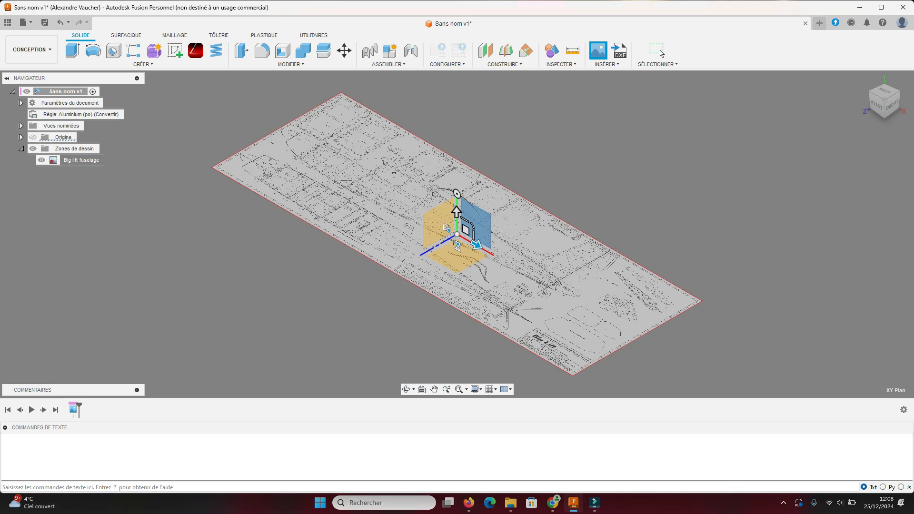
left_click(661, 53)
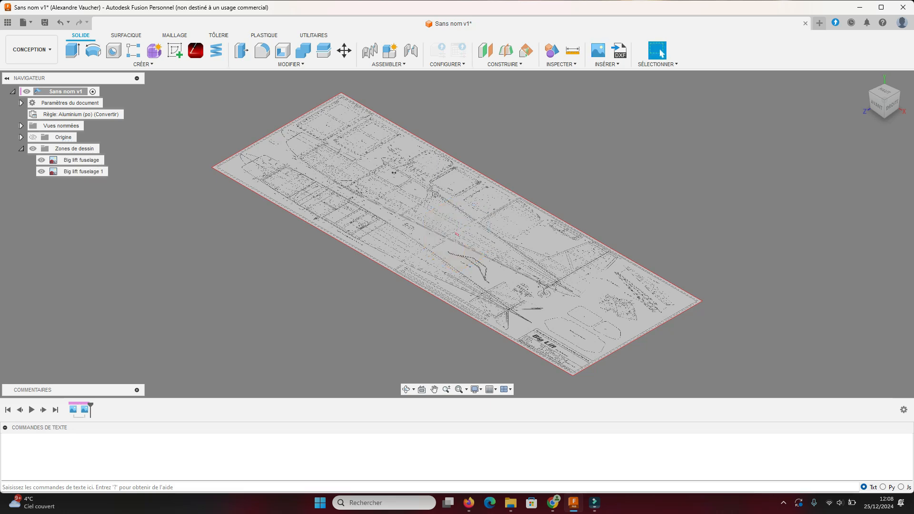
Calibrate the vertical fuselage canvas to 1620 mm between the cowl's front edge and the rudder's rear tip in the side view
scroll(457, 238, "up", 10)
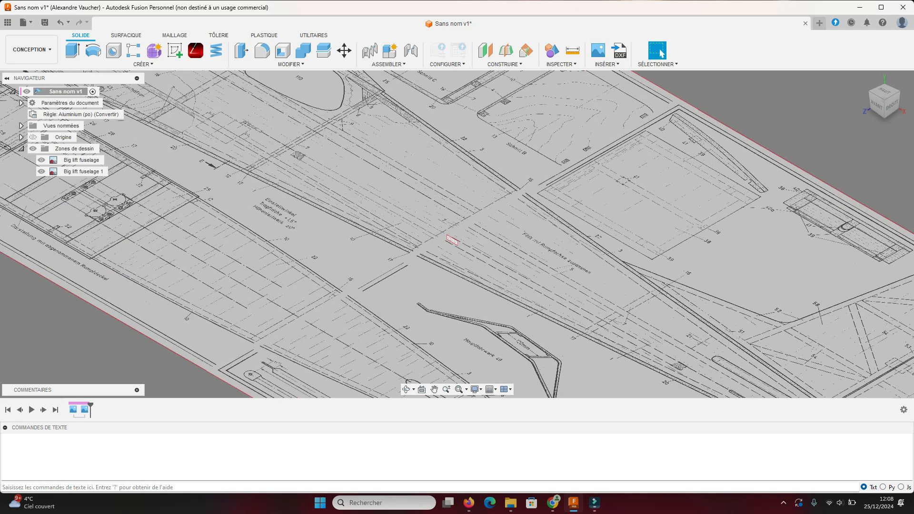
scroll(447, 243, "up", 6)
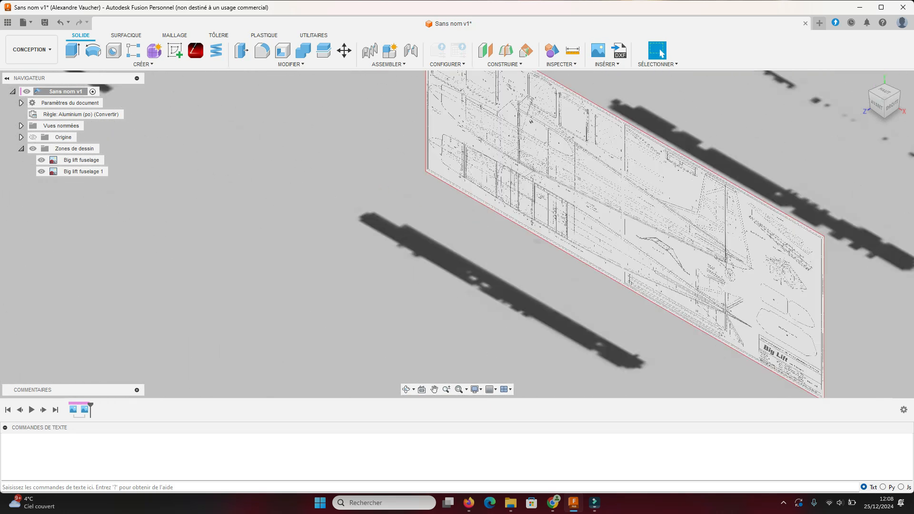
left_click(84, 171)
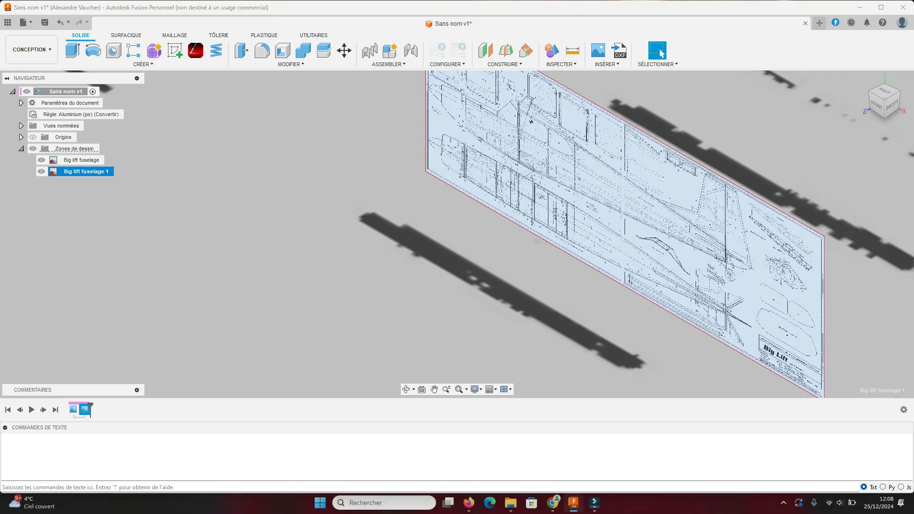
right_click(82, 173)
left_click(103, 203)
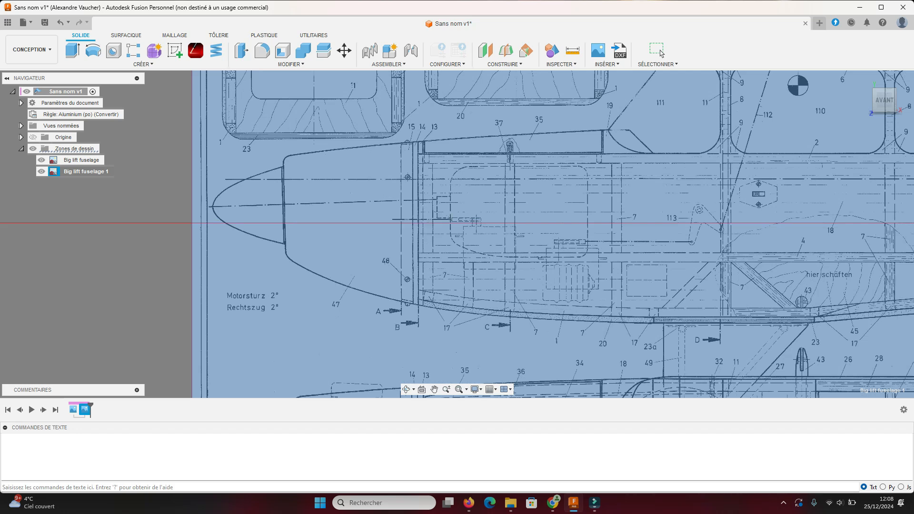
left_click(284, 204)
scroll(551, 223, "down", 3)
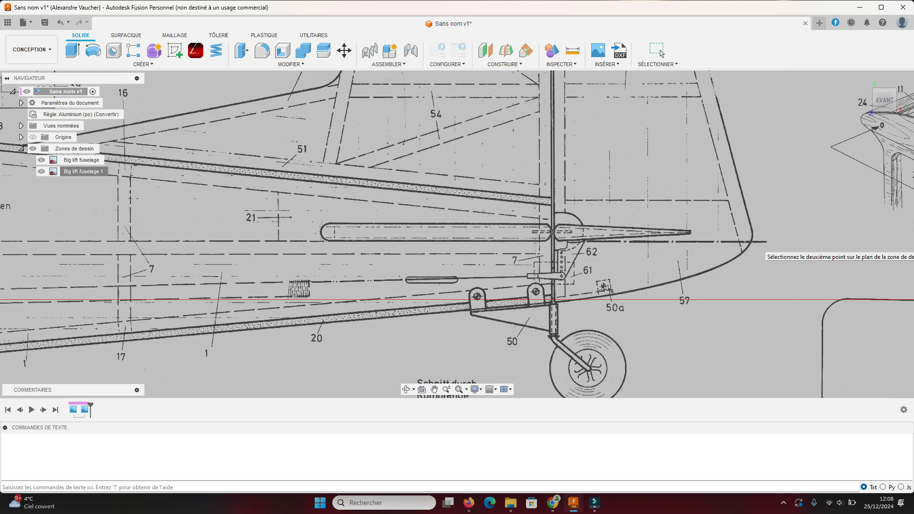
left_click(754, 242)
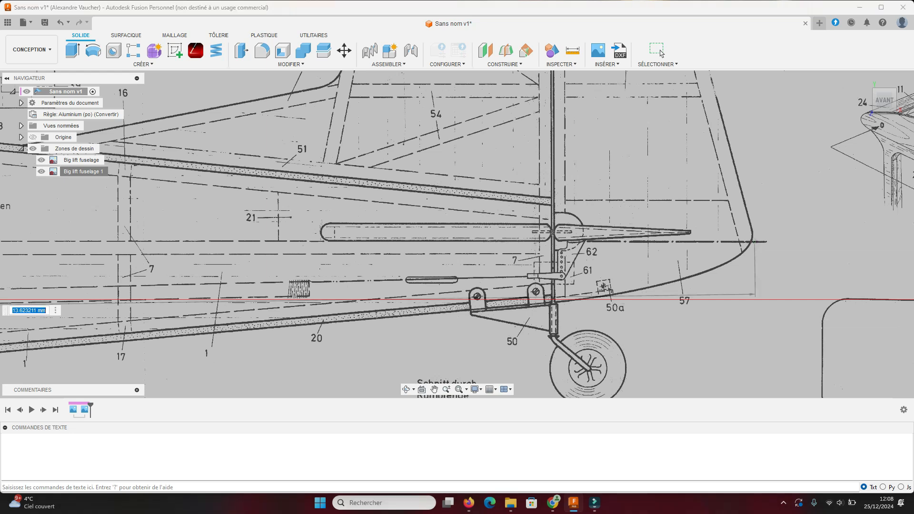
type("1620")
key("Return")
left_click(864, 79)
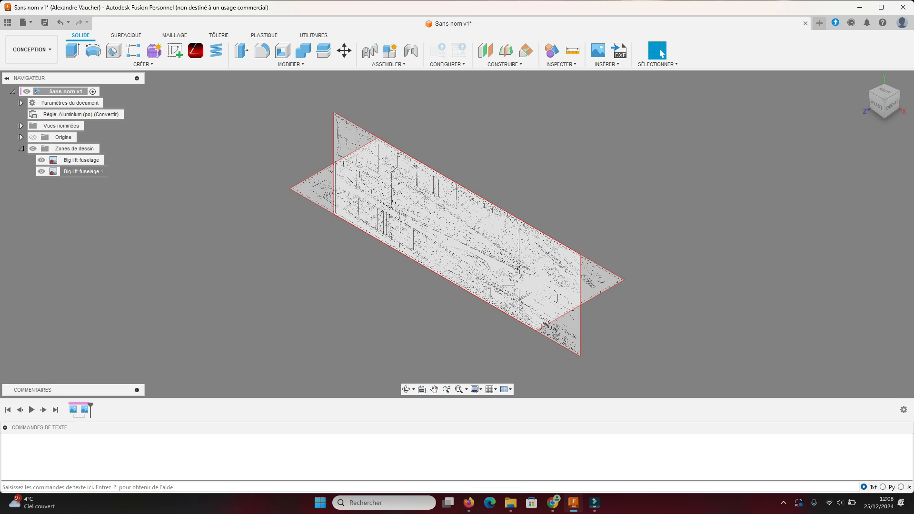
Examine how the horizontal and vertical canvases sit relative to each other, including the fuselage side and top views from the front
scroll(427, 265, "up", 3)
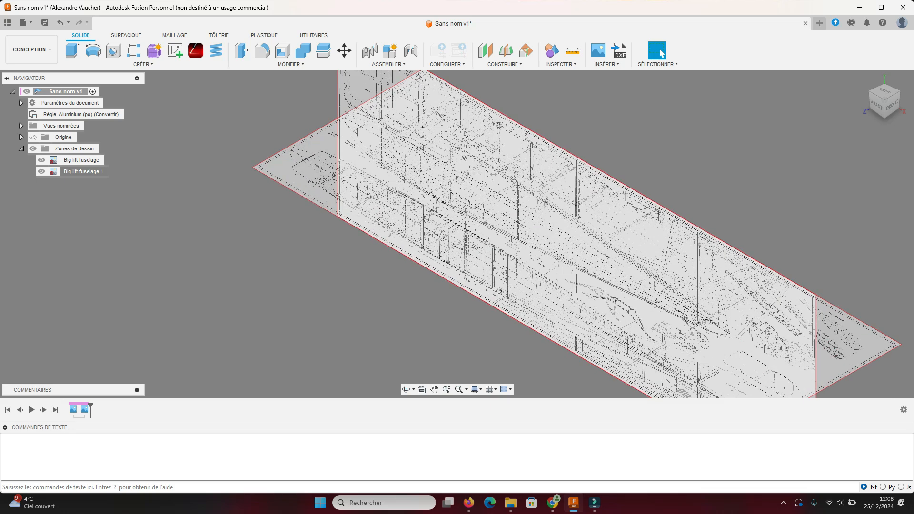
middle_click_drag(380, 216, 484, 264, "shift")
left_click(660, 53)
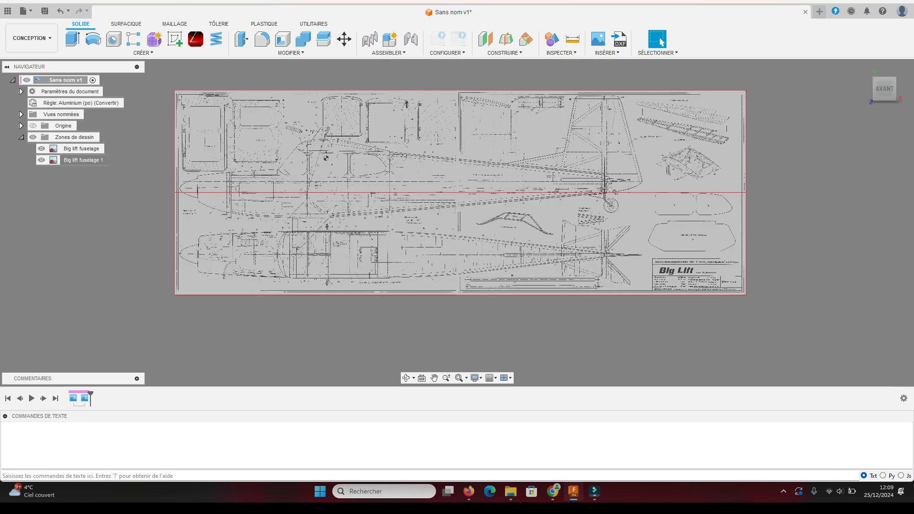
scroll(162, 207, "down", 1)
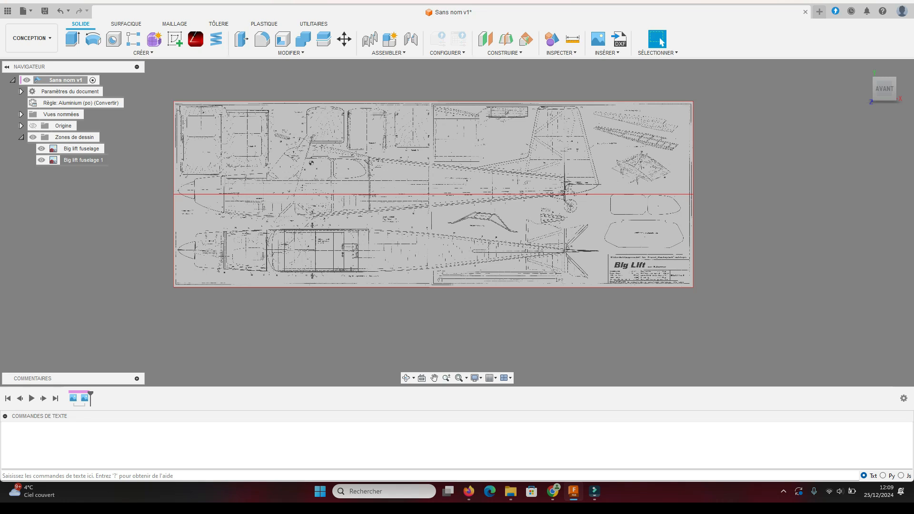
scroll(254, 181, "down", 2)
scroll(254, 181, "up", 7)
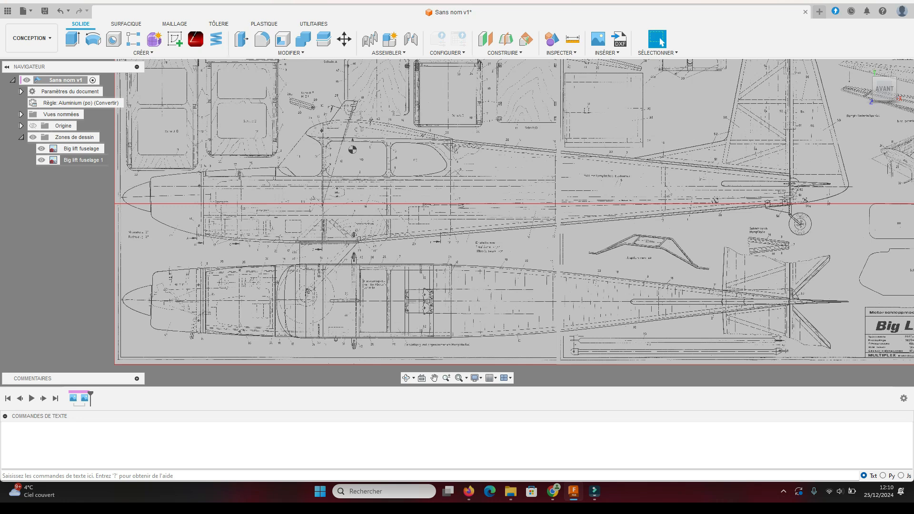
scroll(703, 299, "up", 1)
scroll(481, 380, "up", 1)
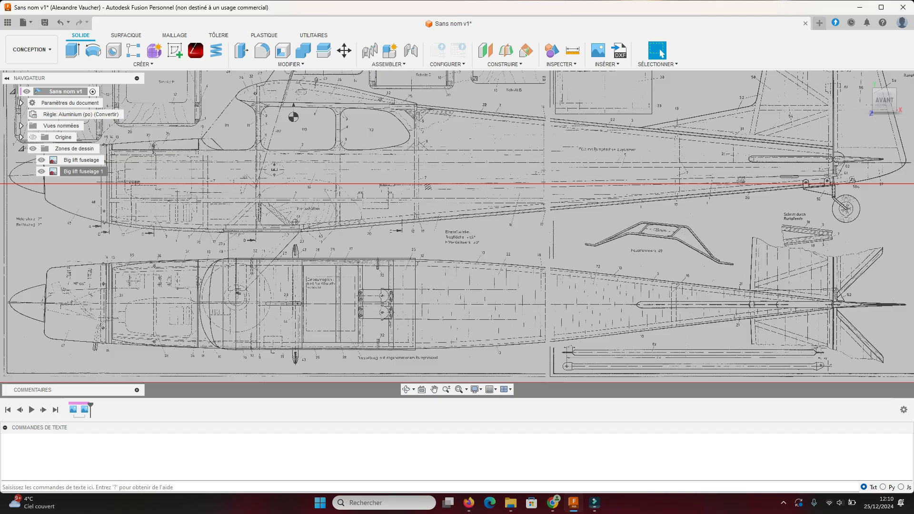
scroll(570, 288, "up", 1)
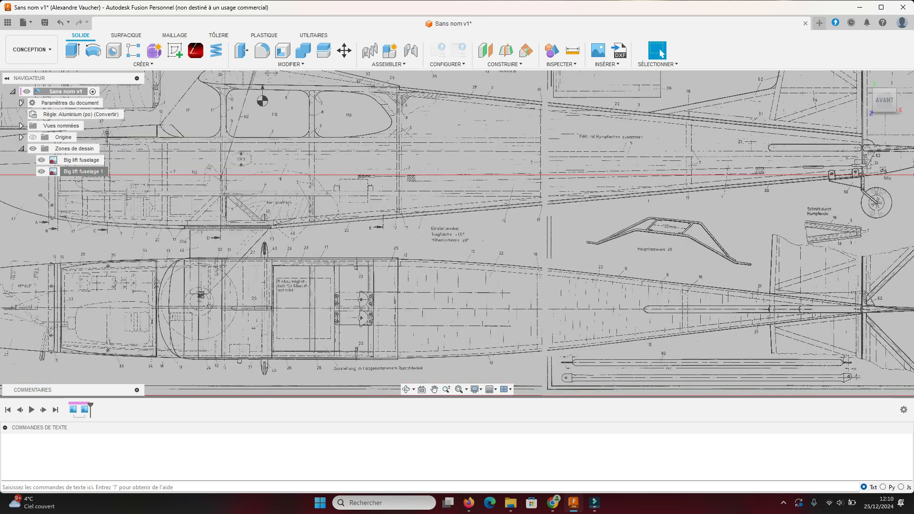
scroll(569, 288, "down", 3)
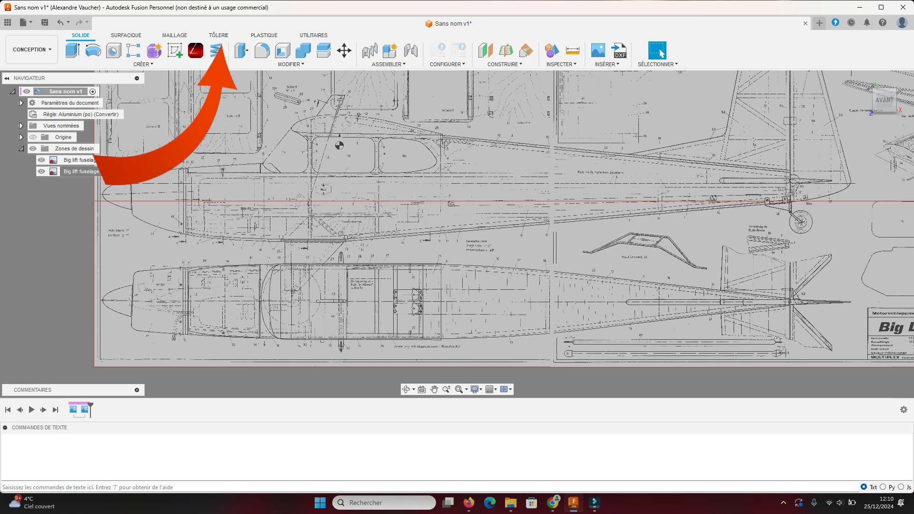
scroll(200, 352, "up", 3)
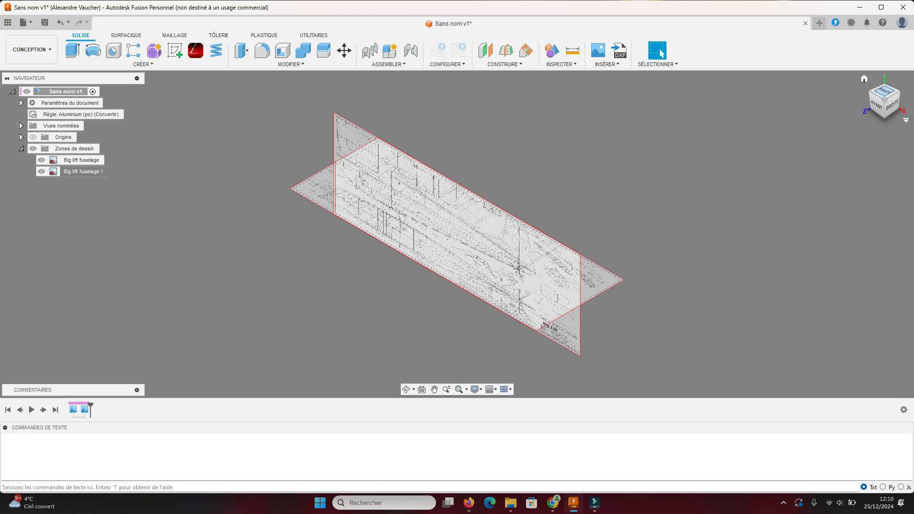
Start a new sketch on the horizontal XZ plane, viewed from above
left_click(884, 91)
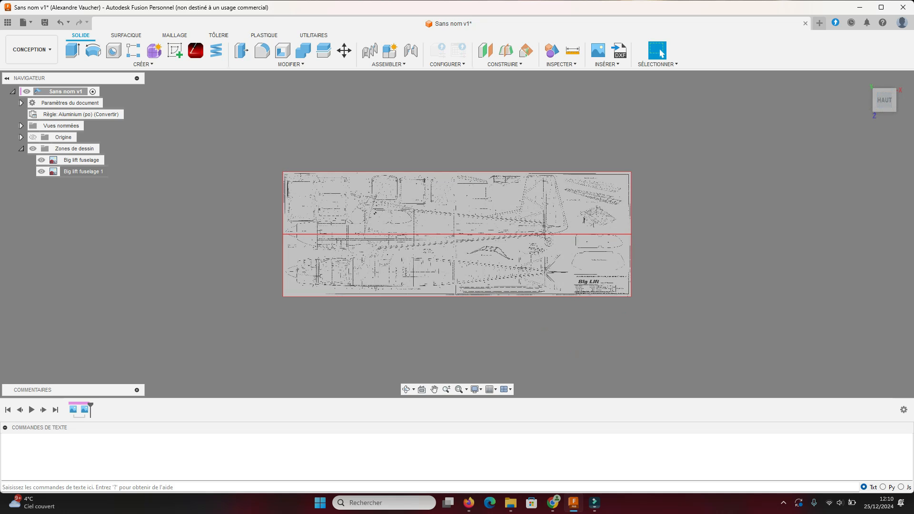
scroll(296, 248, "down", 2)
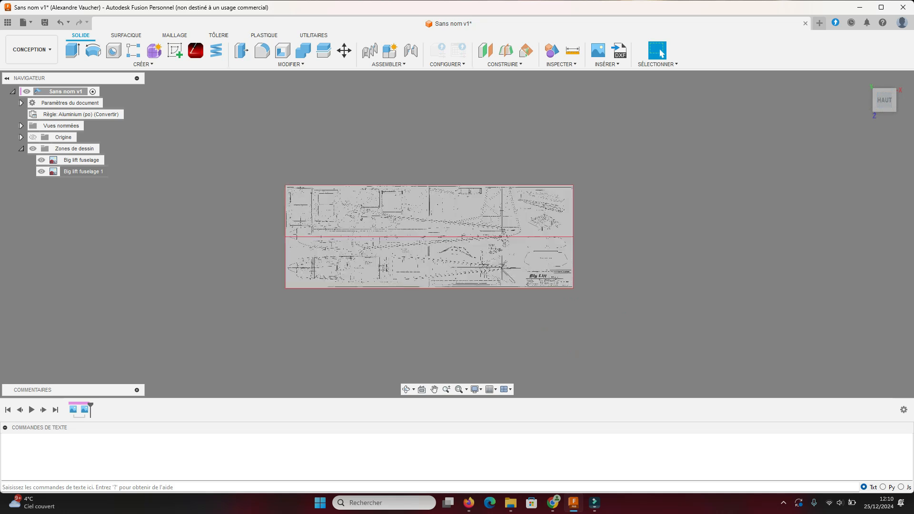
scroll(378, 267, "up", 10)
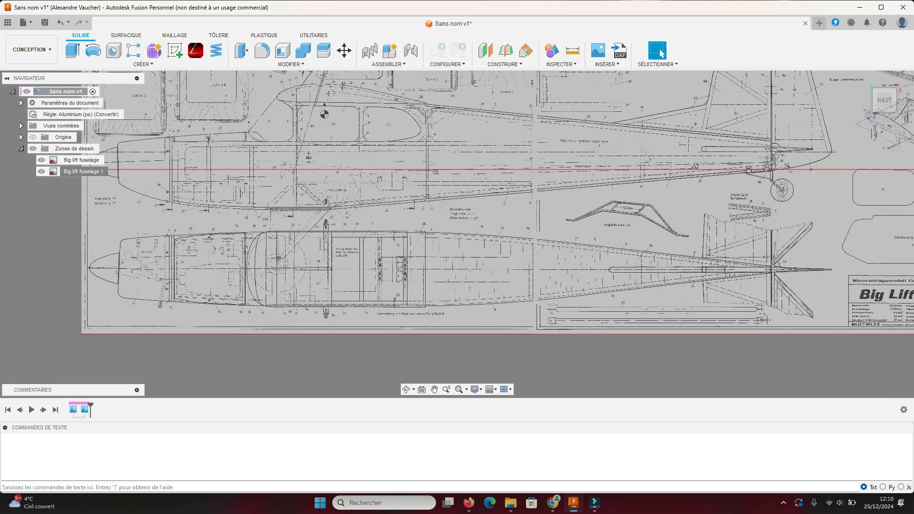
left_click(174, 50)
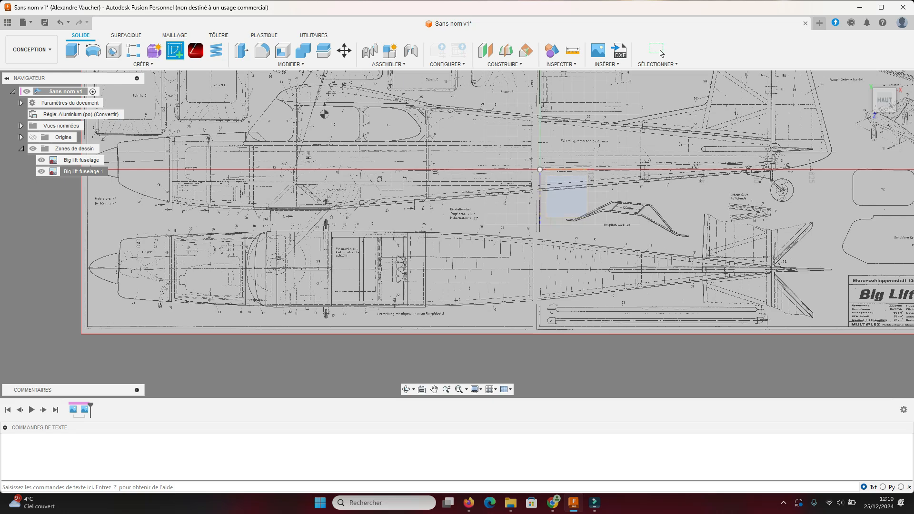
left_click(567, 196)
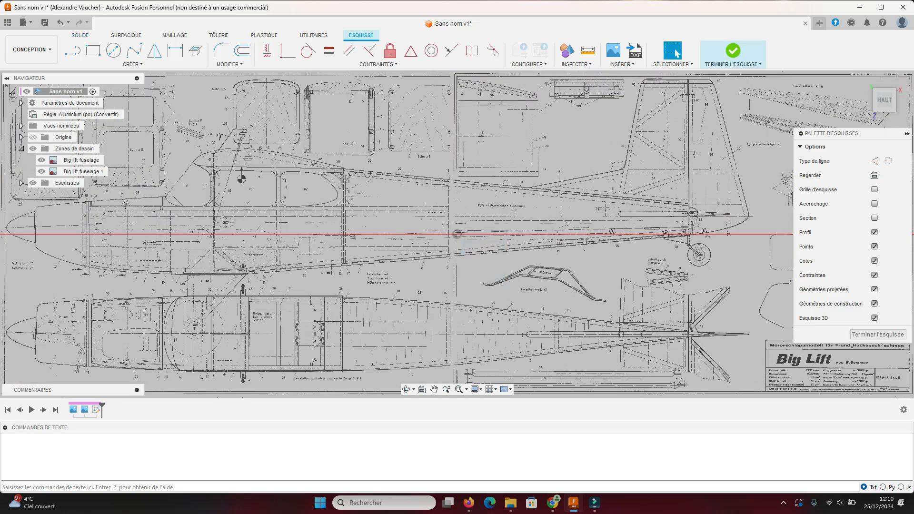
Draw a construction line along the fuselage centreline in the plan's top view, from the cowl's front edge to the rudder's rear tip
scroll(461, 274, "up", 4)
scroll(461, 288, "down", 8)
scroll(173, 339, "up", 4)
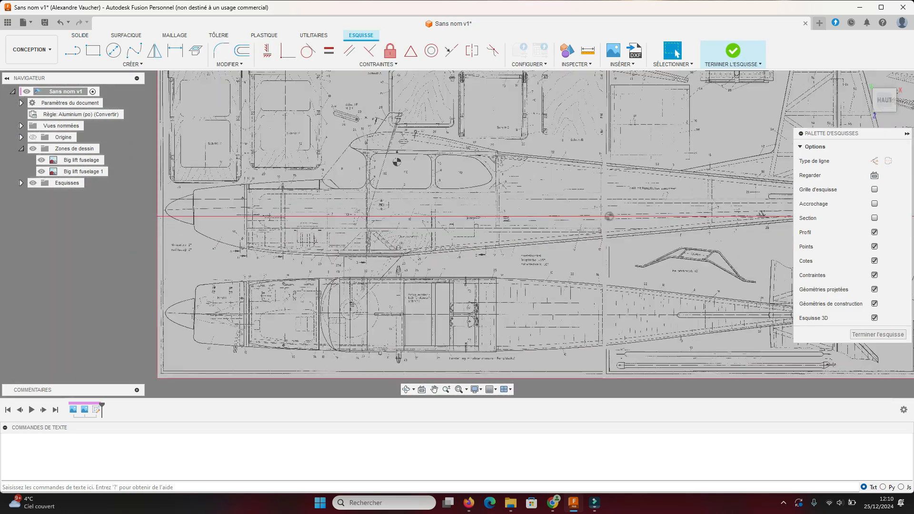
scroll(217, 342, "up", 3)
key("l")
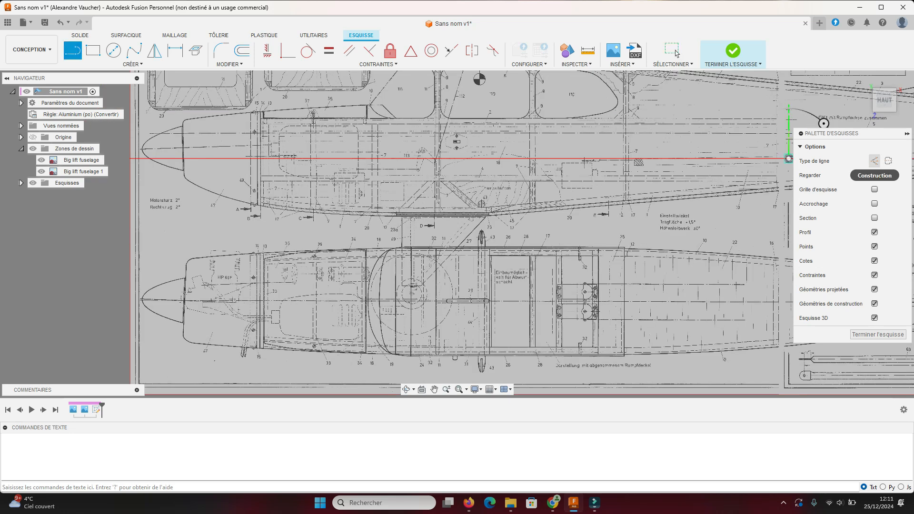
left_click(874, 161)
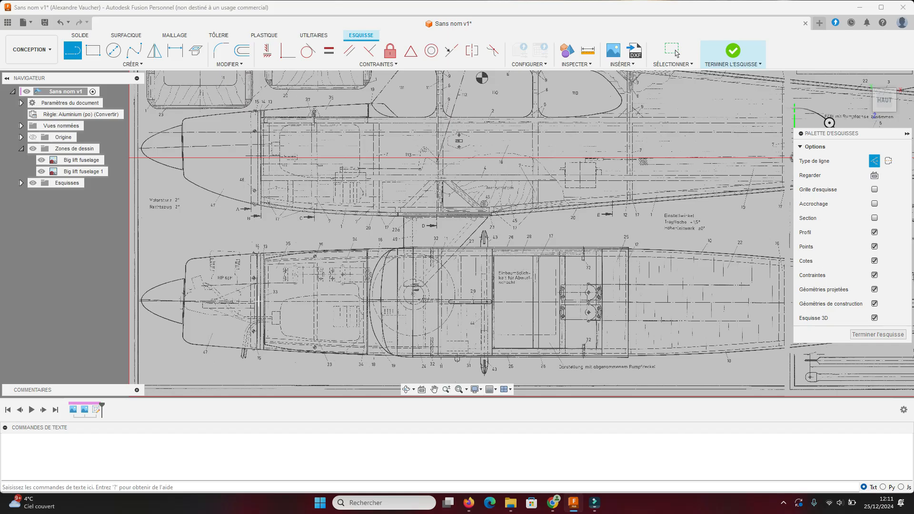
scroll(261, 302, "up", 3)
scroll(264, 304, "up", 3)
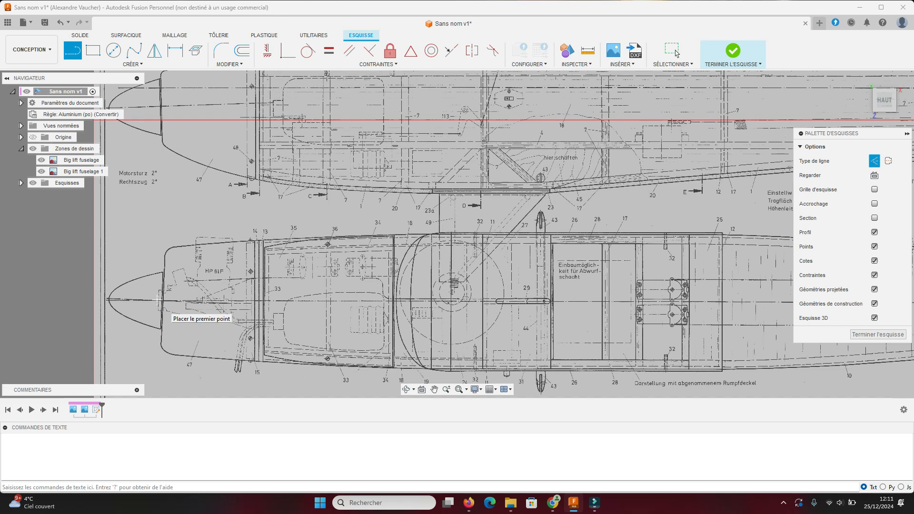
left_click_drag(158, 301, 190, 265)
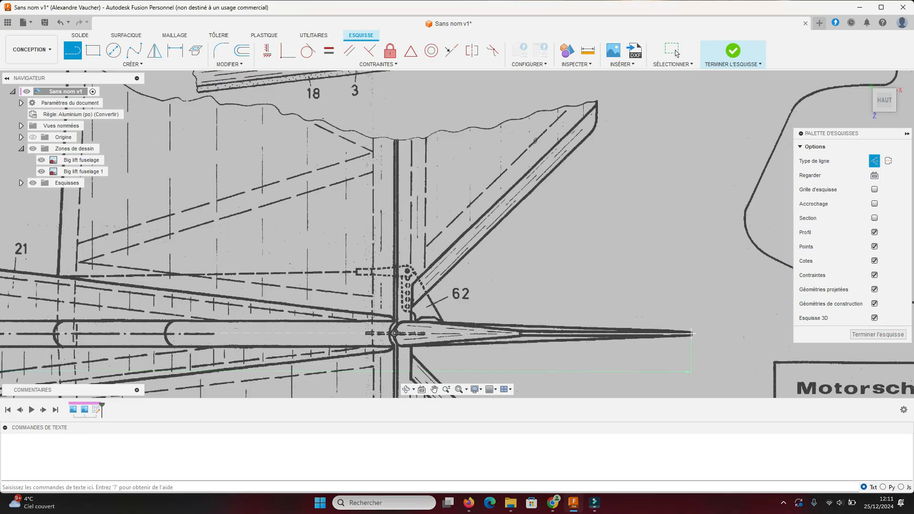
left_click(691, 334)
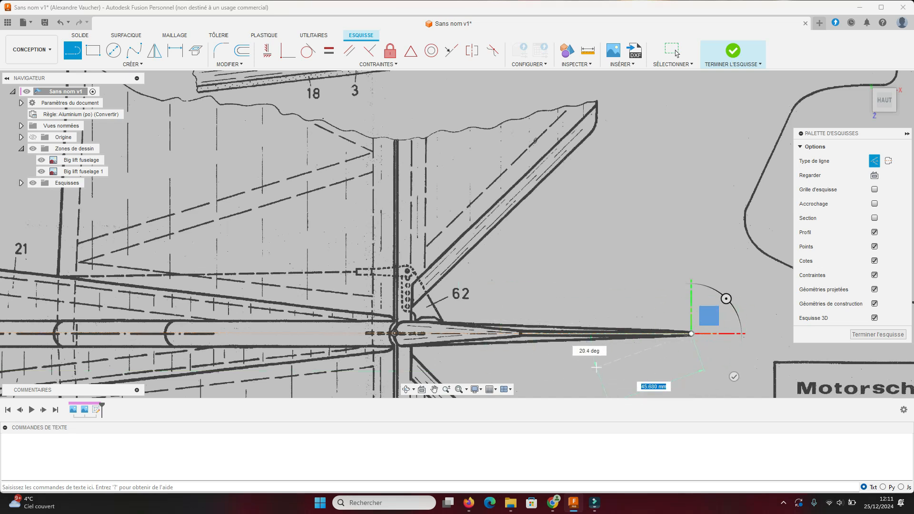
key("Escape")
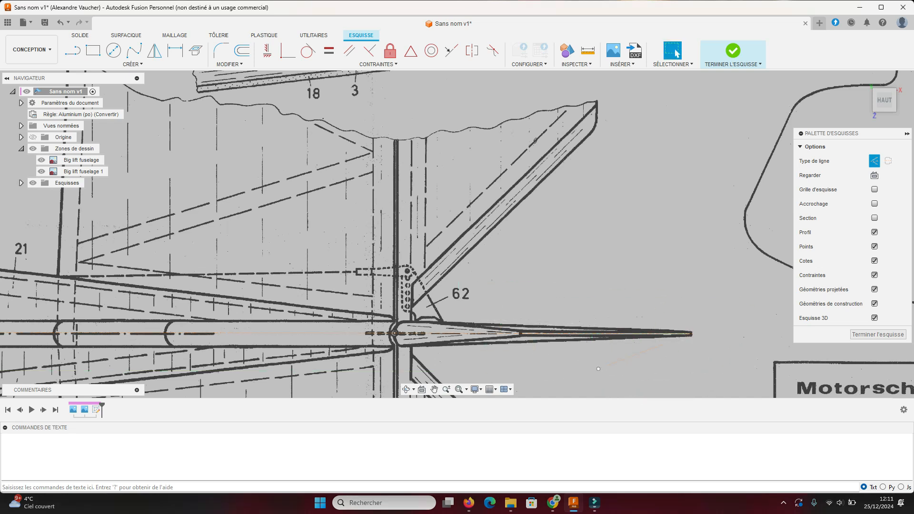
Set the opacity of the horizontal Big lift fuselage canvas to 20
scroll(587, 346, "down", 3)
scroll(567, 307, "down", 8)
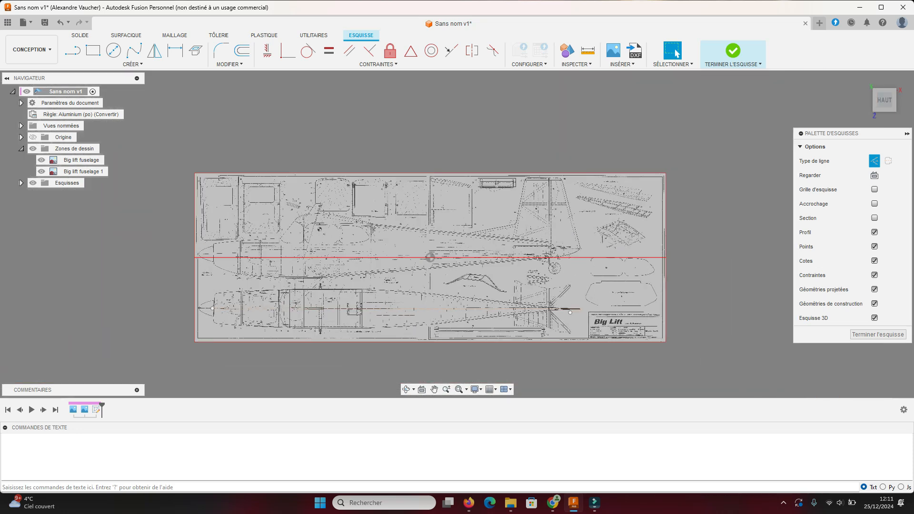
scroll(302, 264, "up", 3)
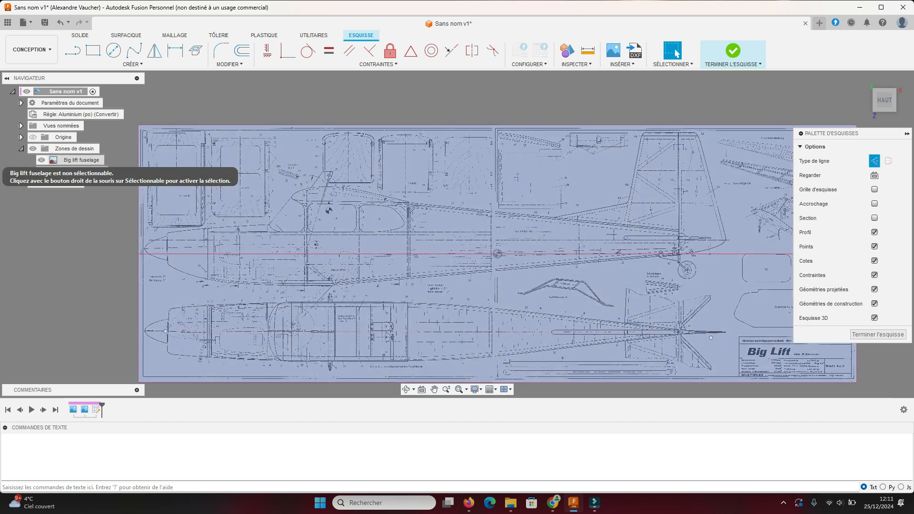
left_click(106, 160)
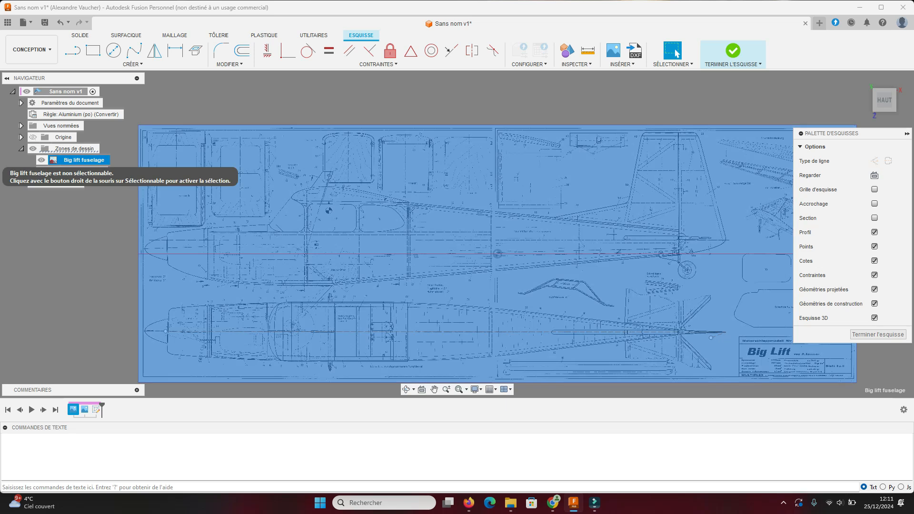
right_click(105, 160)
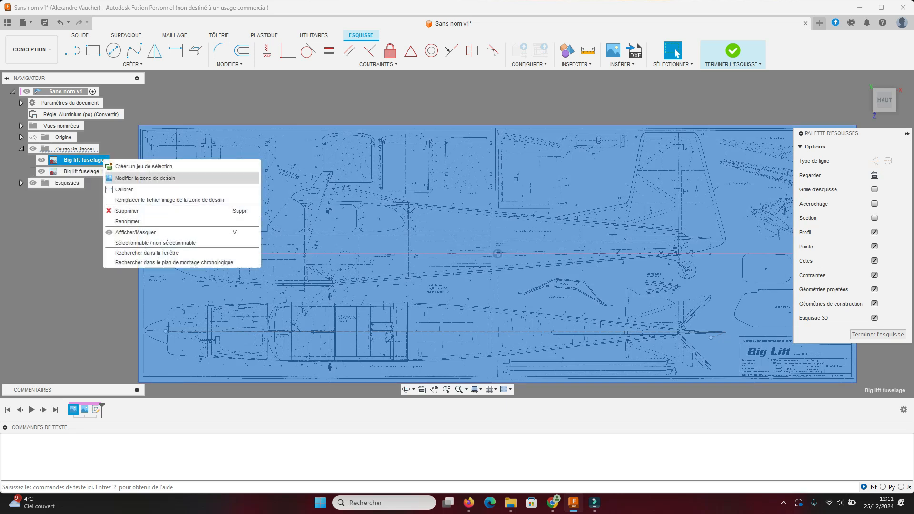
left_click(145, 178)
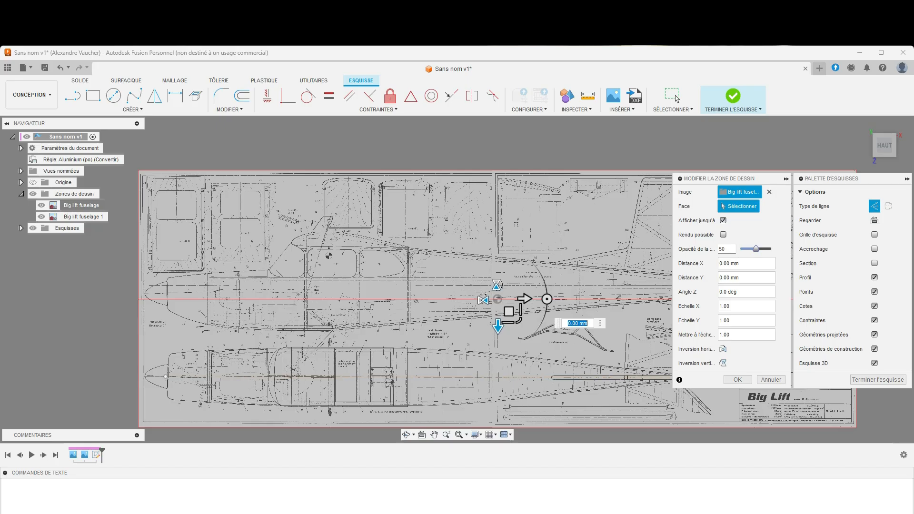
double_click(722, 249)
type("20")
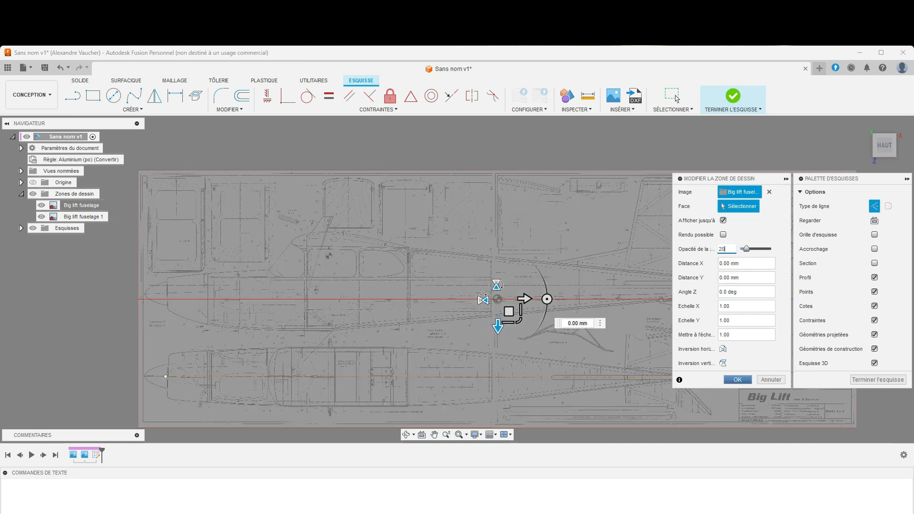
left_click(737, 379)
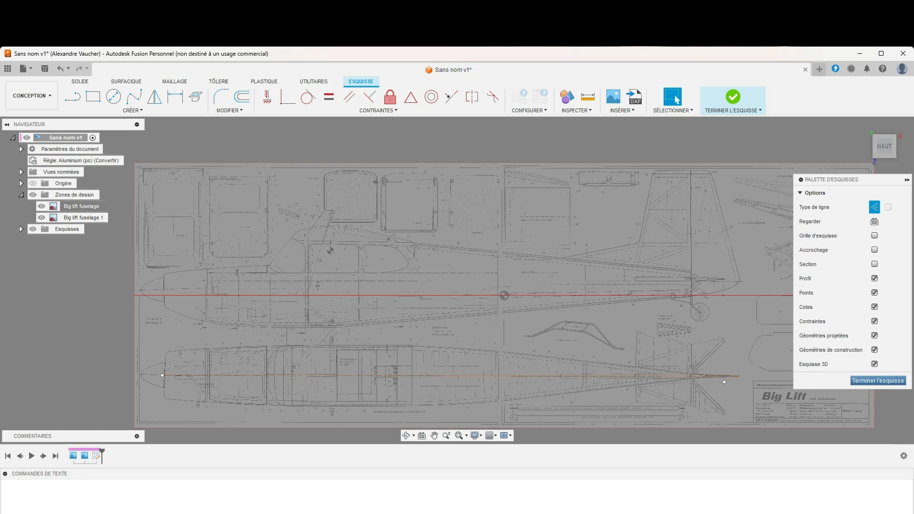
scroll(423, 280, "down", 4)
scroll(413, 366, "up", 5)
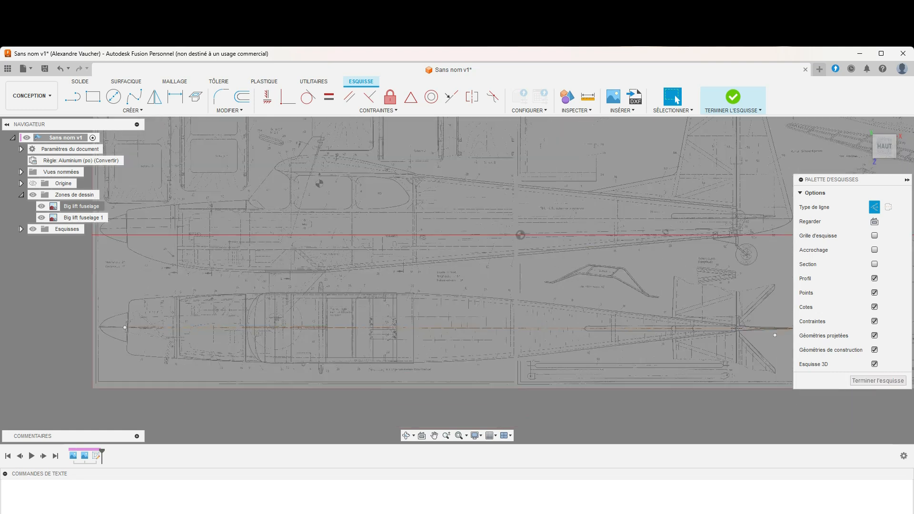
scroll(271, 352, "up", 3)
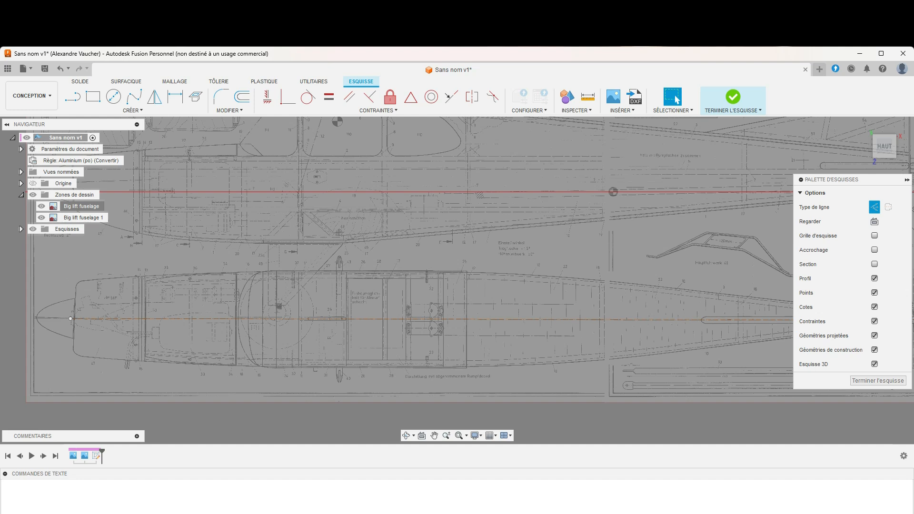
scroll(232, 350, "down", 2)
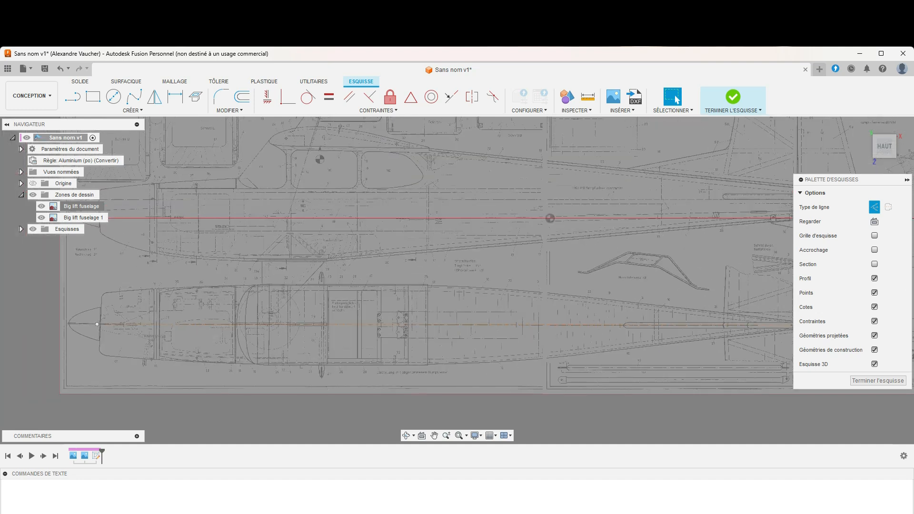
scroll(679, 340, "down", 3)
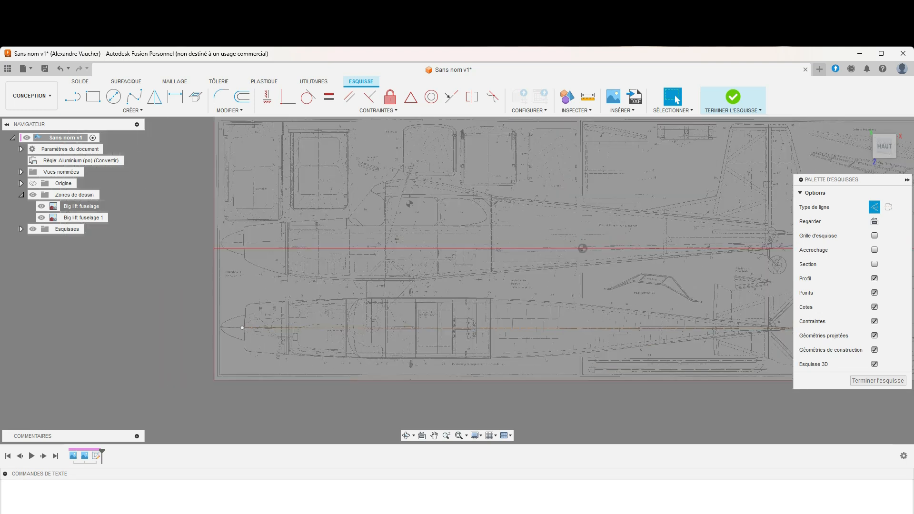
scroll(725, 339, "up", 2)
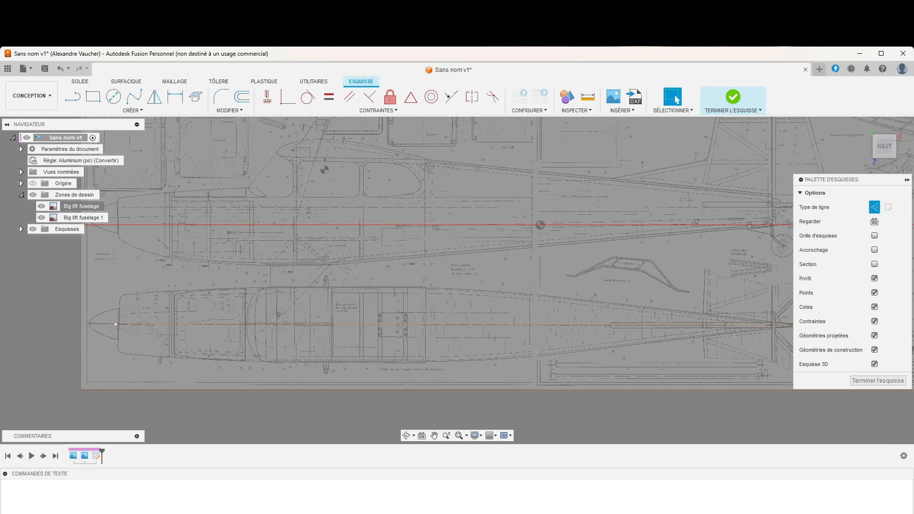
scroll(248, 363, "up", 1)
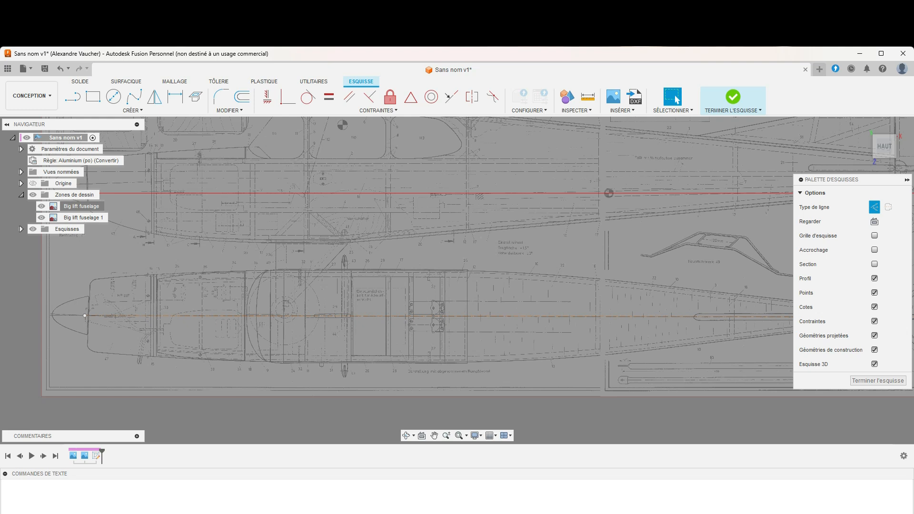
Draw a line about 297 mm long along the top view's lower fuselage side, from the frame marked 11 to the removable cover's rear edge
key("l")
scroll(300, 364, "up", 7)
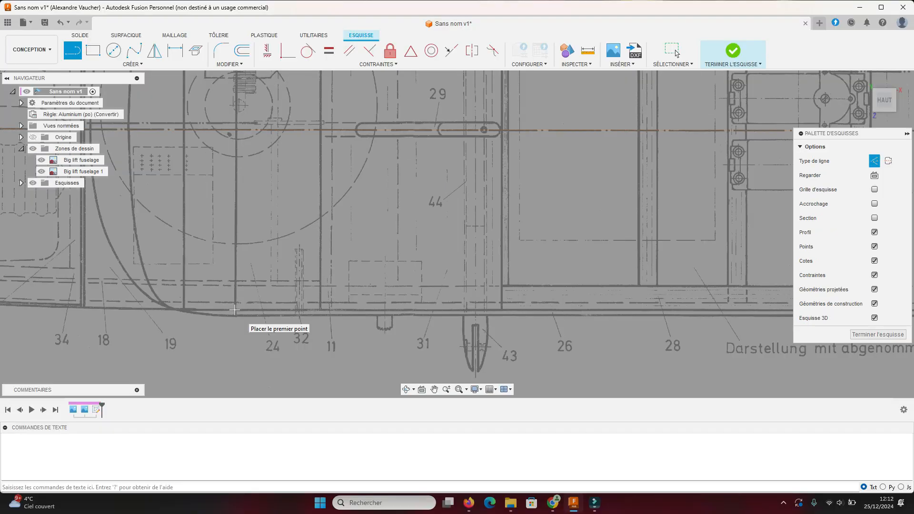
scroll(234, 309, "down", 7)
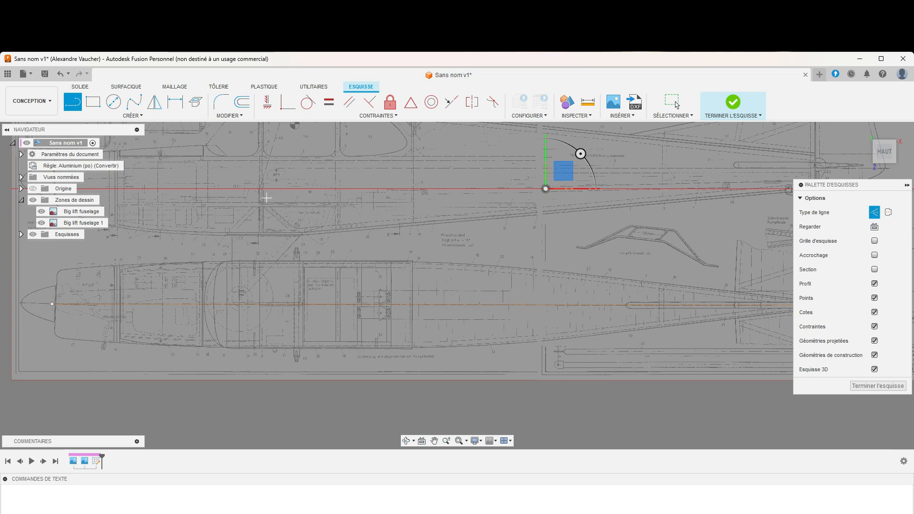
scroll(276, 360, "up", 1)
scroll(257, 348, "down", 1)
scroll(256, 348, "up", 10)
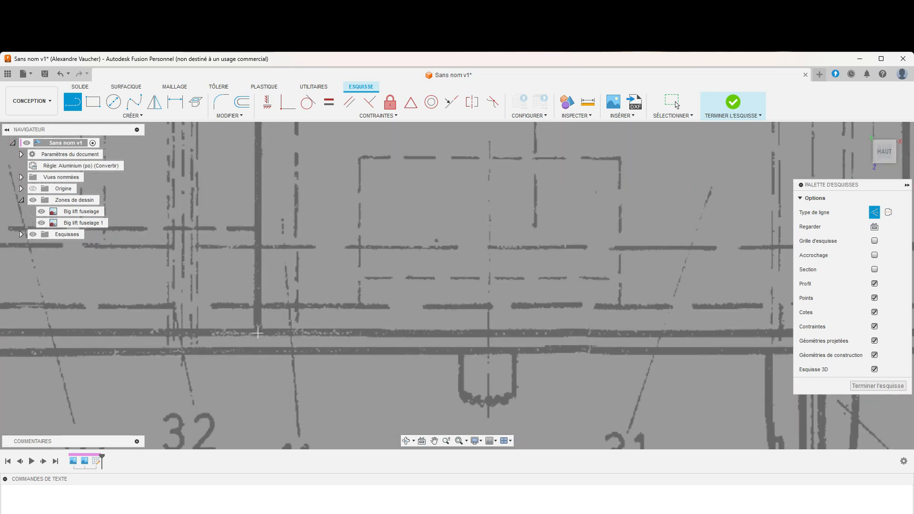
left_click(257, 333)
scroll(426, 336, "down", 8)
scroll(657, 334, "down", 6)
scroll(747, 335, "up", 4)
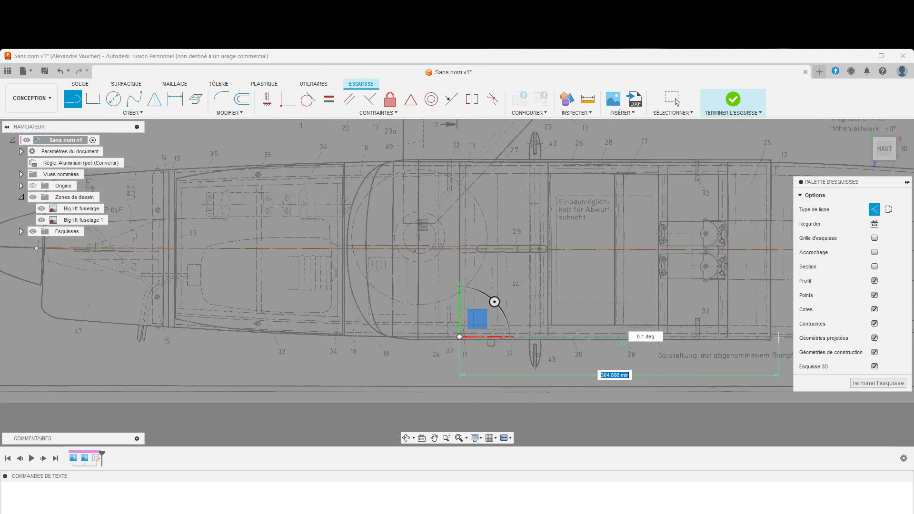
scroll(768, 336, "up", 8)
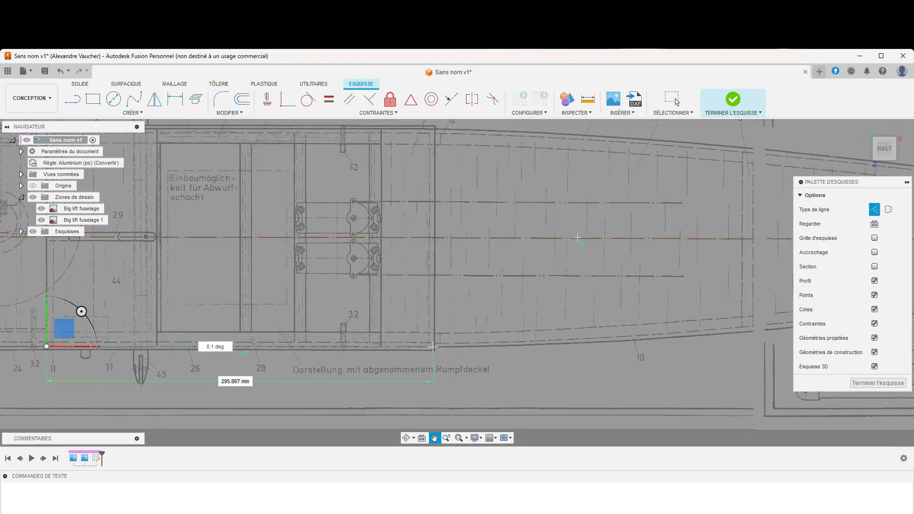
left_click(435, 344)
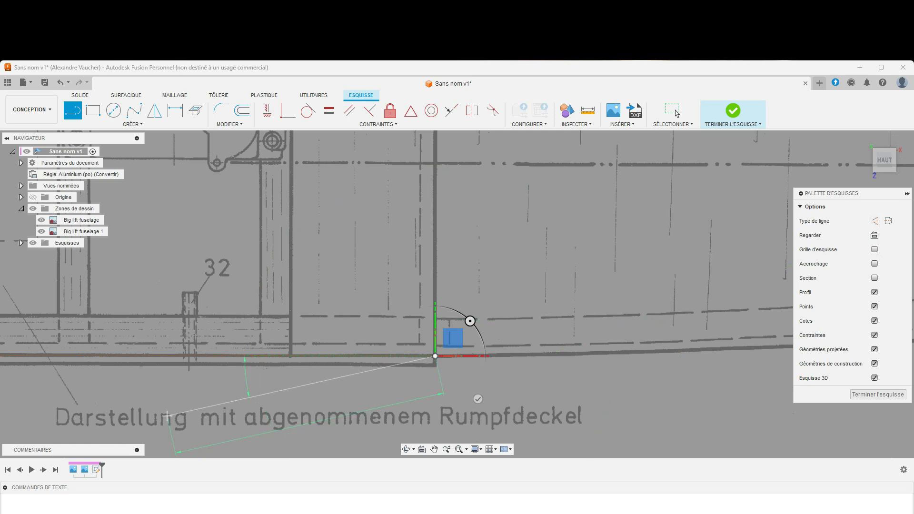
Finish the line and change it from a construction line to a normal sketch line
key("Escape")
key("Escape")
left_click(276, 356)
left_click(874, 221)
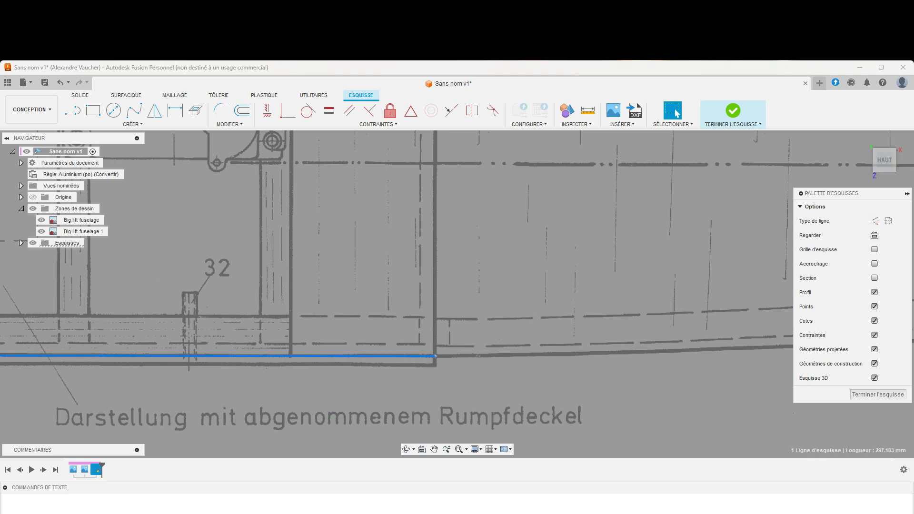
Start a fit-point spline at the side line's rear end, with points along the lower fuselage edge up to the first frame marked 16
scroll(367, 340, "down", 3)
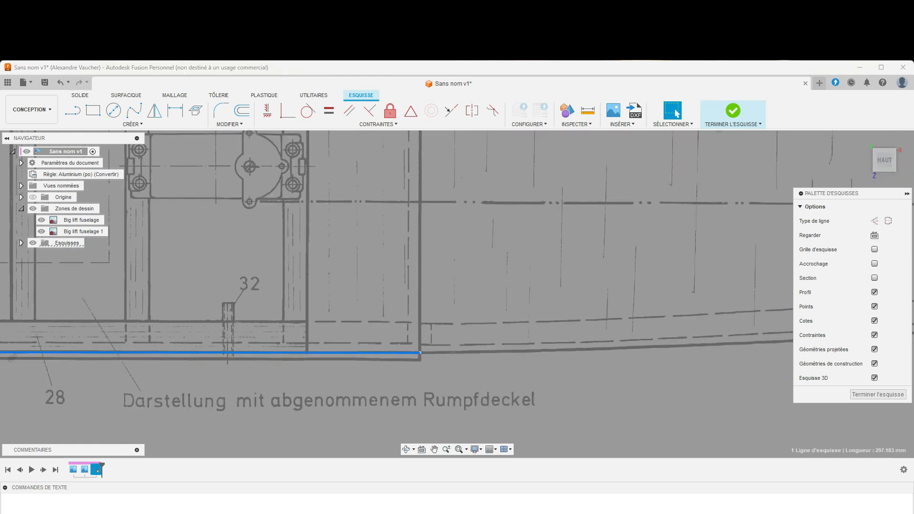
key("l")
left_click(134, 110)
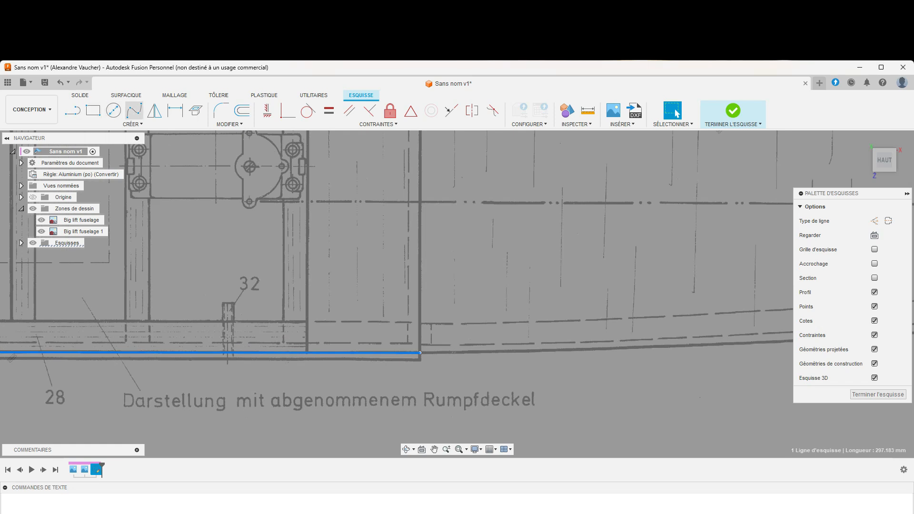
left_click(419, 352)
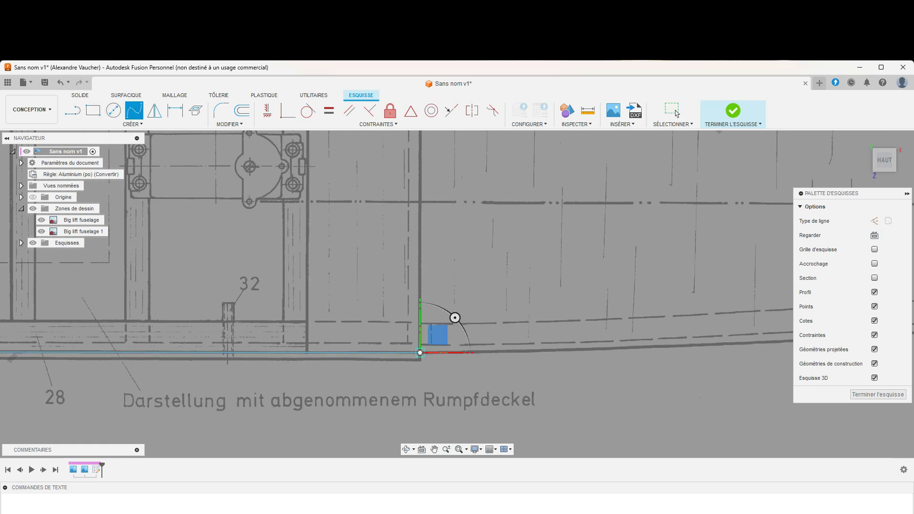
left_click(703, 344)
scroll(703, 352, "down", 8)
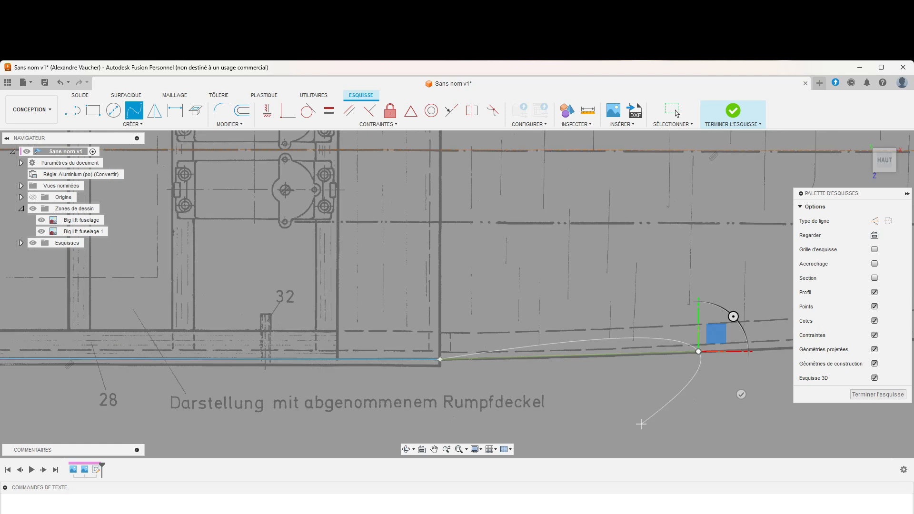
scroll(640, 408, "down", 4)
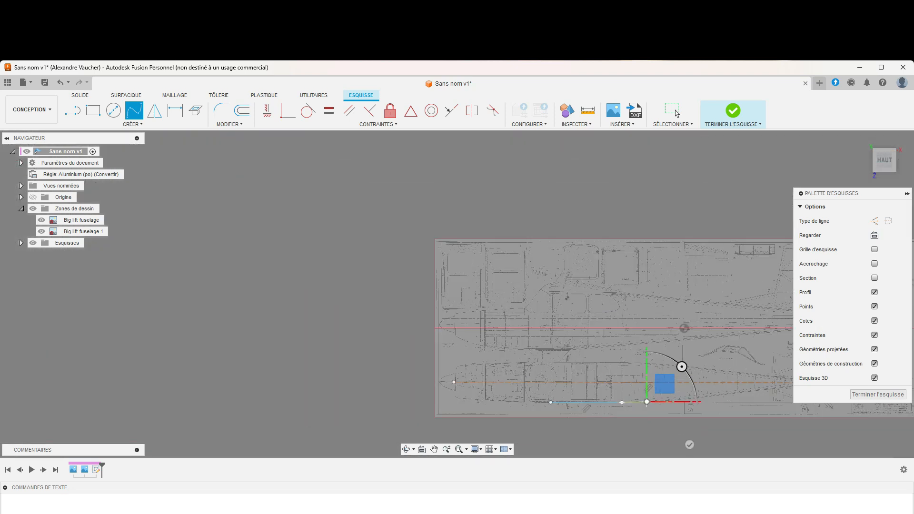
scroll(784, 395, "up", 2)
scroll(783, 386, "up", 4)
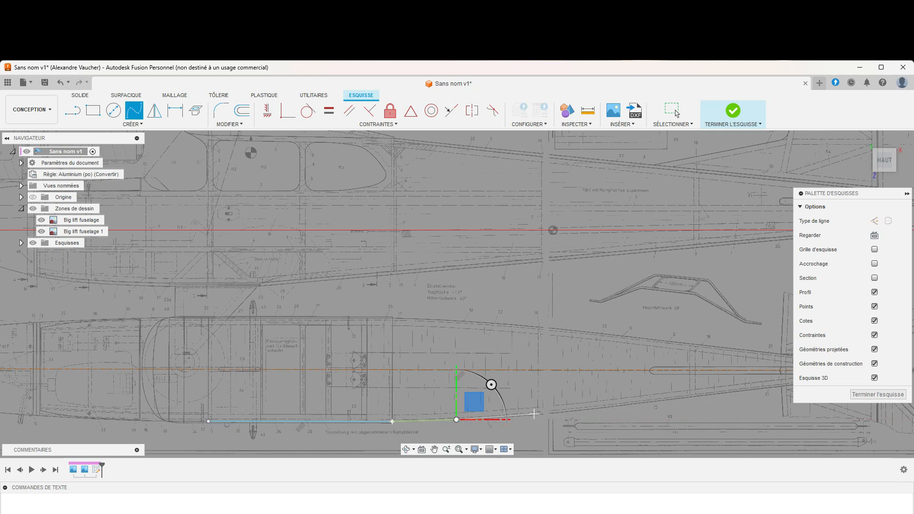
scroll(532, 414, "up", 4)
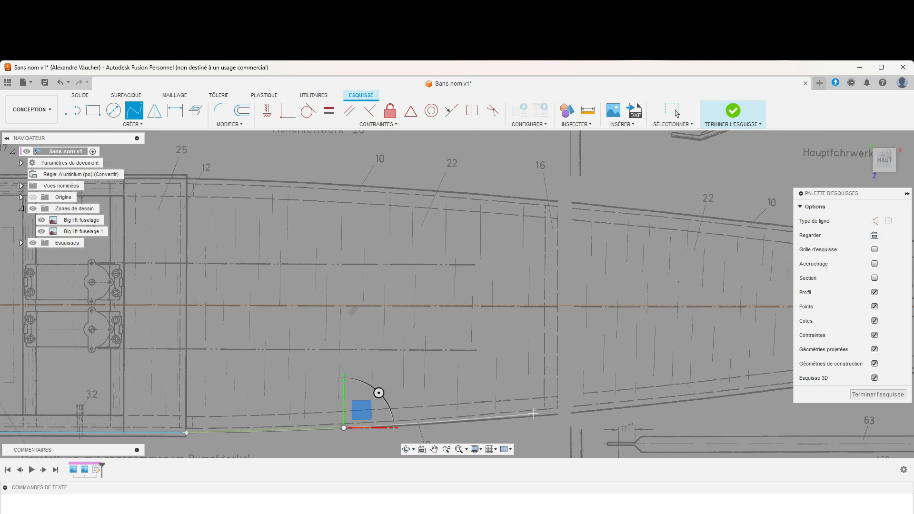
scroll(532, 414, "up", 1)
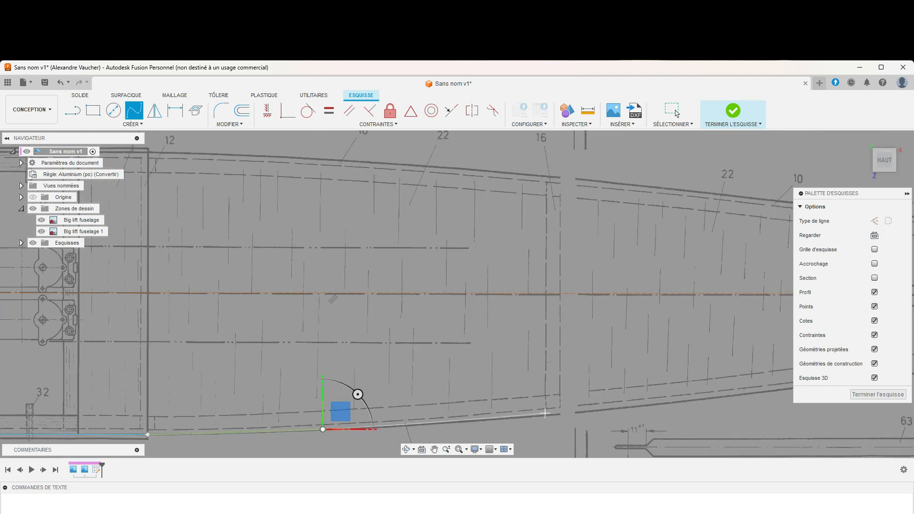
left_click(546, 415)
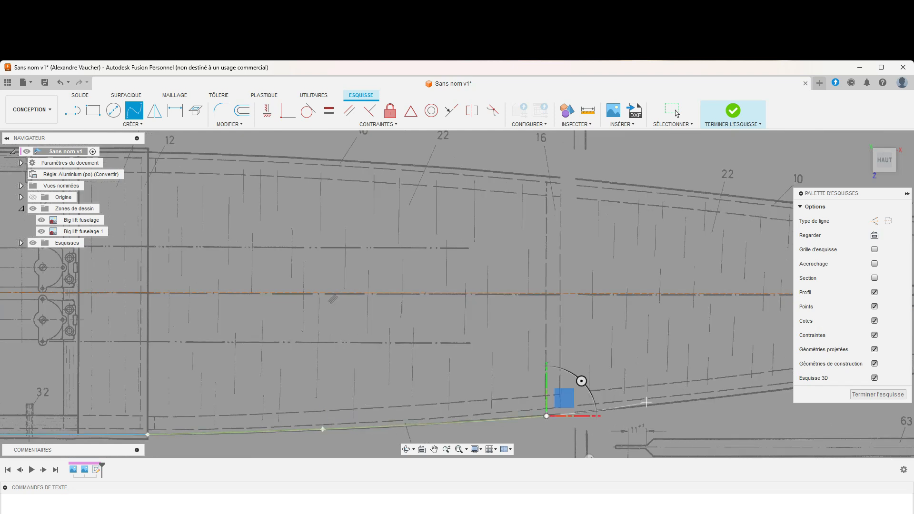
Continue the spline along the tapering fuselage edge and end it on the rudder, just behind the tail post
scroll(734, 391, "up", 1)
scroll(735, 390, "down", 2)
middle_click_drag(735, 389, 252, 397)
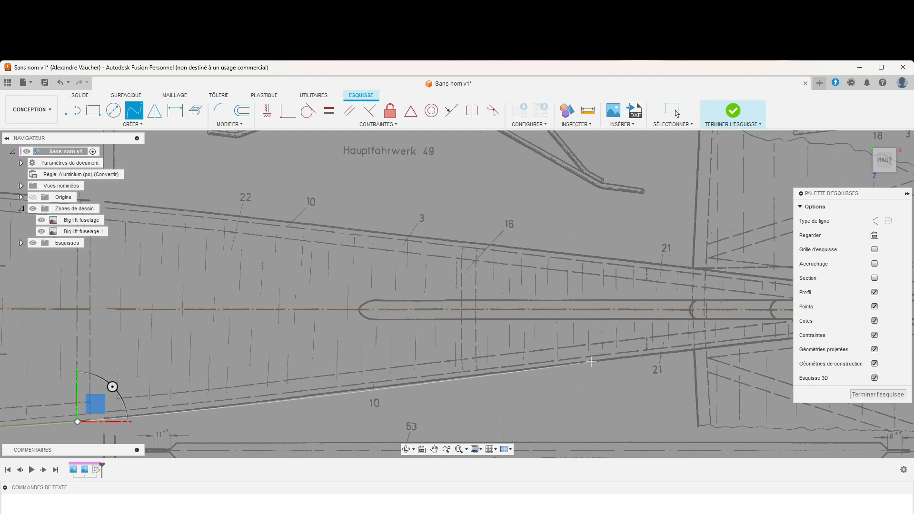
left_click(591, 362)
scroll(632, 374, "up", 2)
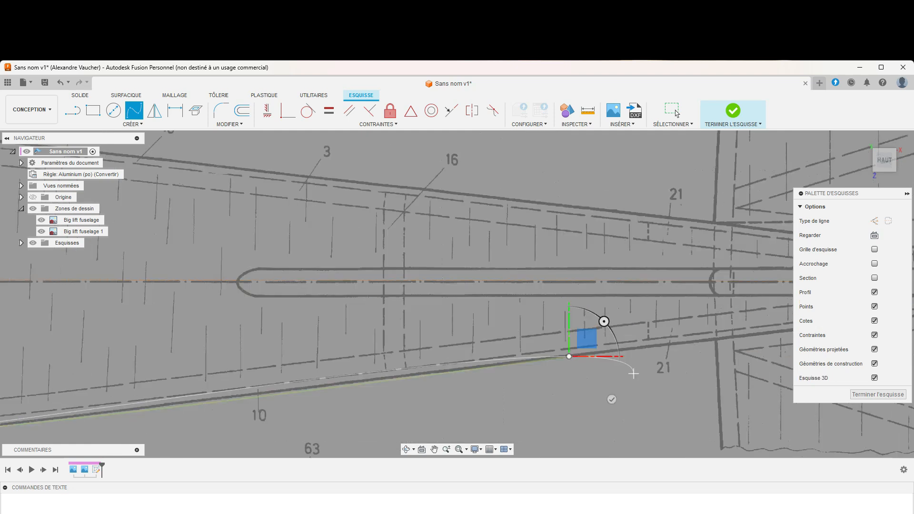
scroll(636, 374, "up", 3)
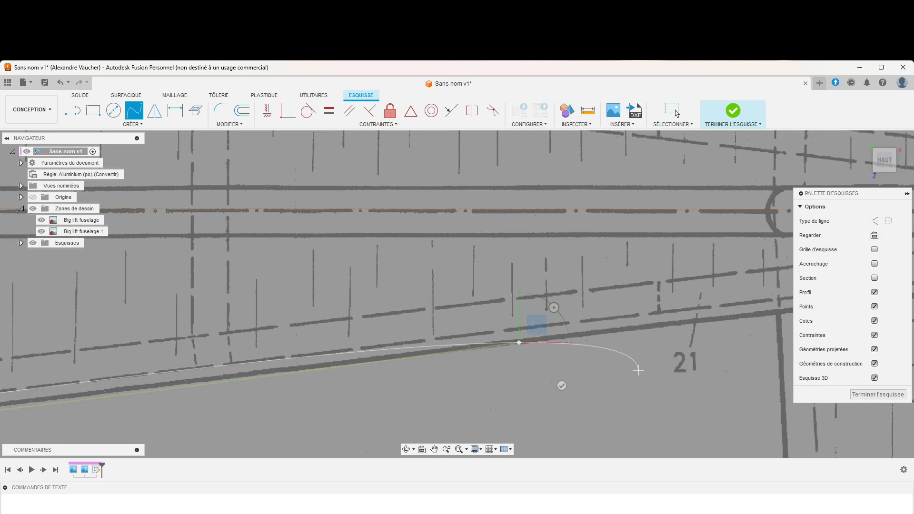
mouse_move(630, 374)
middle_mouse_down()
mouse_move(288, 412)
mouse_move(109, 385)
mouse_move(7, 395)
middle_mouse_up()
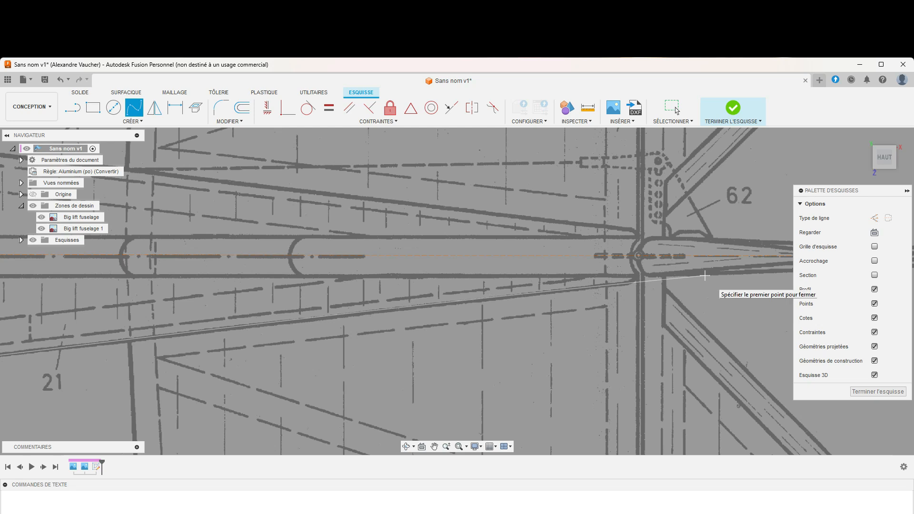
left_click(705, 275)
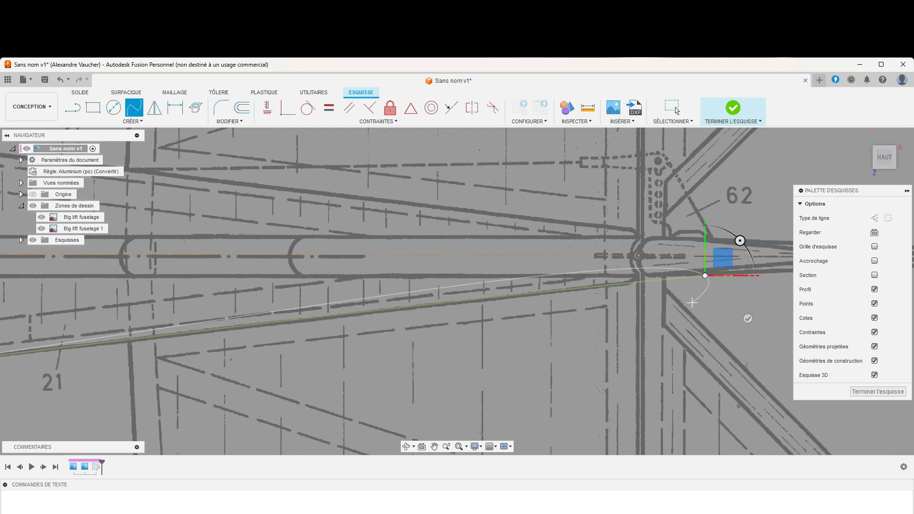
key("Escape")
Adjust the spline's rear tangent handle so that the curve follows the fuselage edge ahead of the tail post
scroll(681, 238, "up", 3)
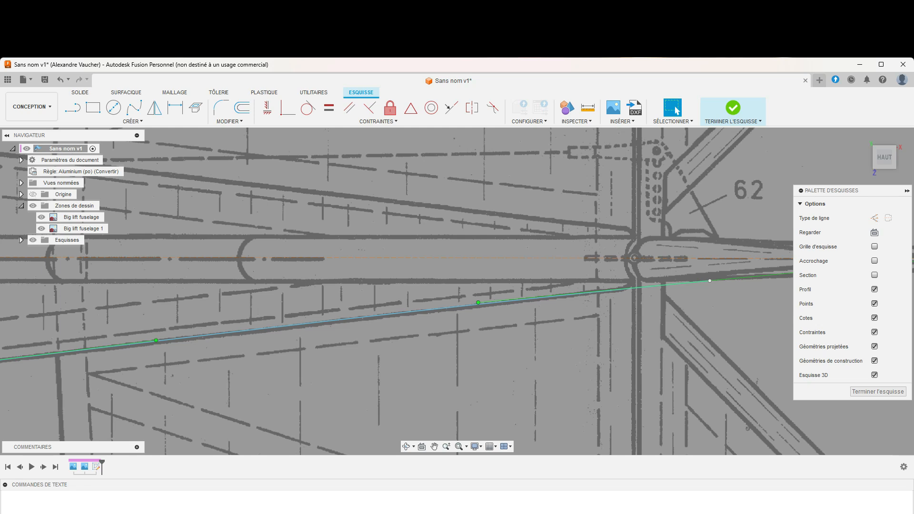
scroll(468, 286, "up", 5)
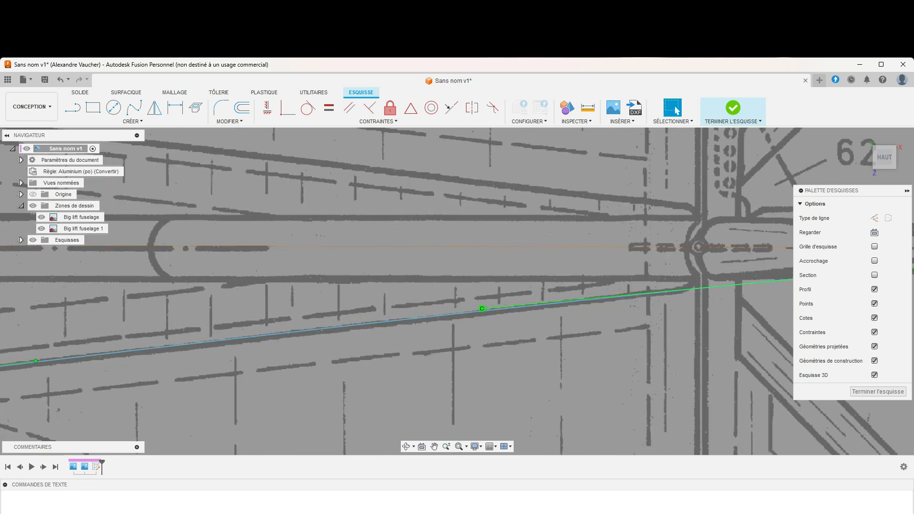
left_click_drag(481, 308, 480, 313)
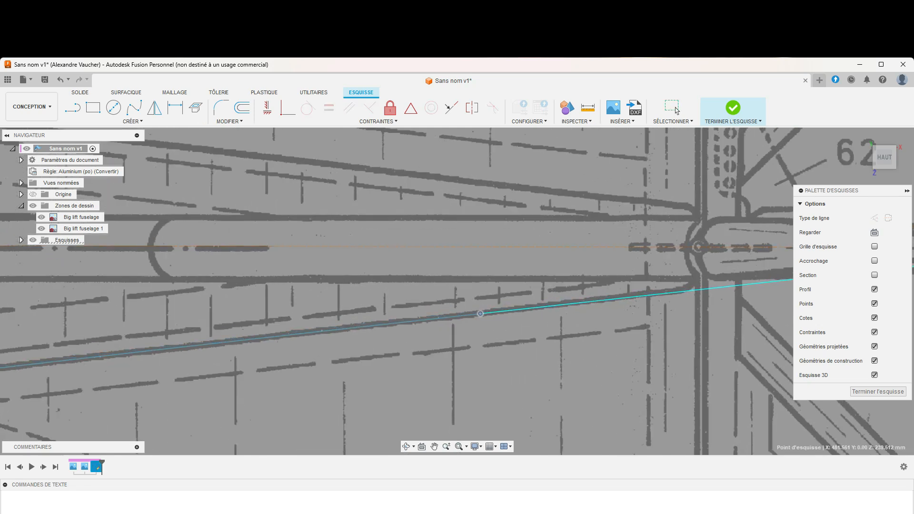
scroll(466, 364, "up", 3)
Apply a tangent constraint between the spline and the straight fuselage side line at their junction
scroll(466, 364, "down", 18)
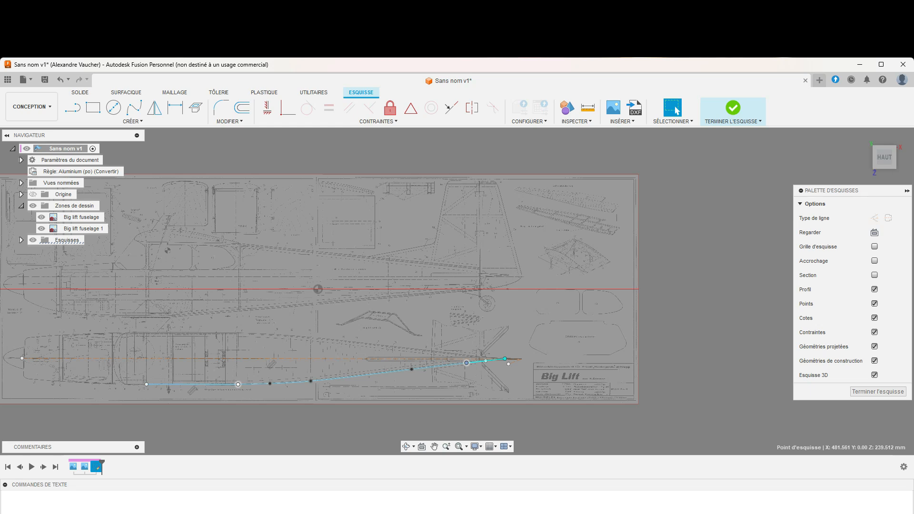
scroll(236, 387, "up", 5)
scroll(236, 386, "up", 8)
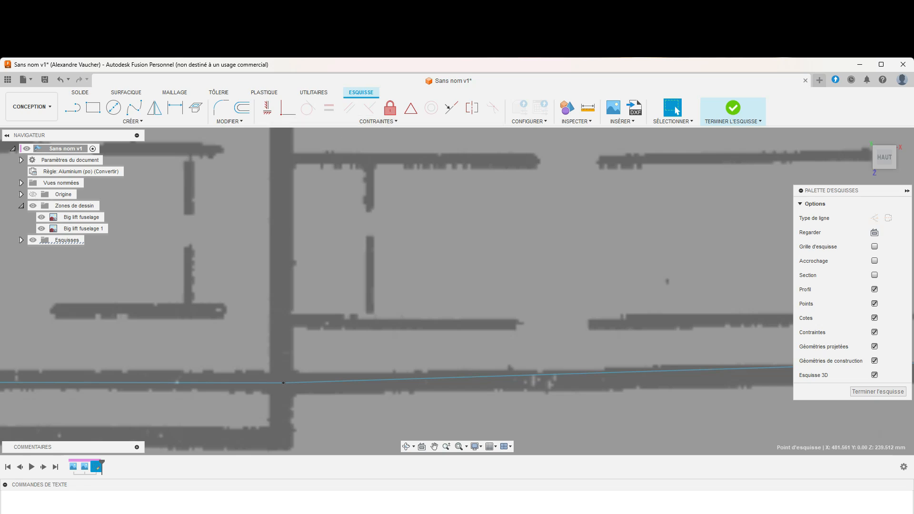
left_click(333, 381)
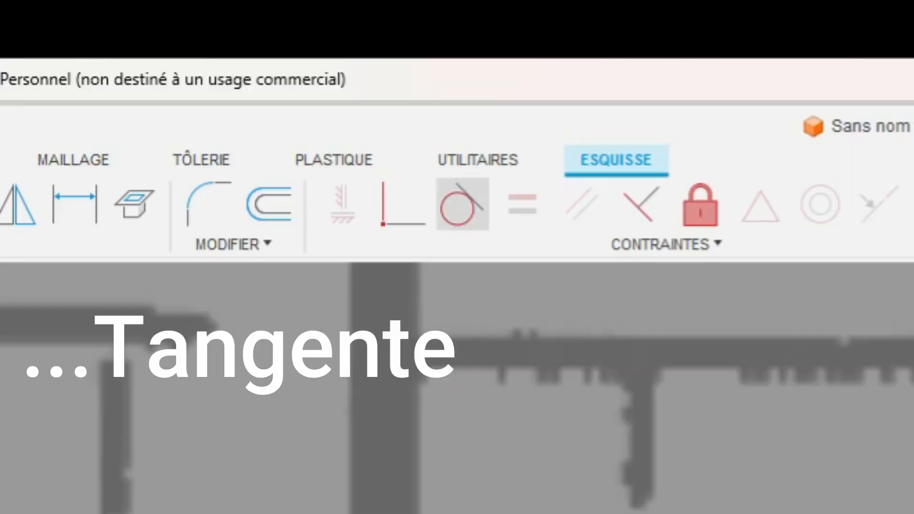
left_click(307, 107)
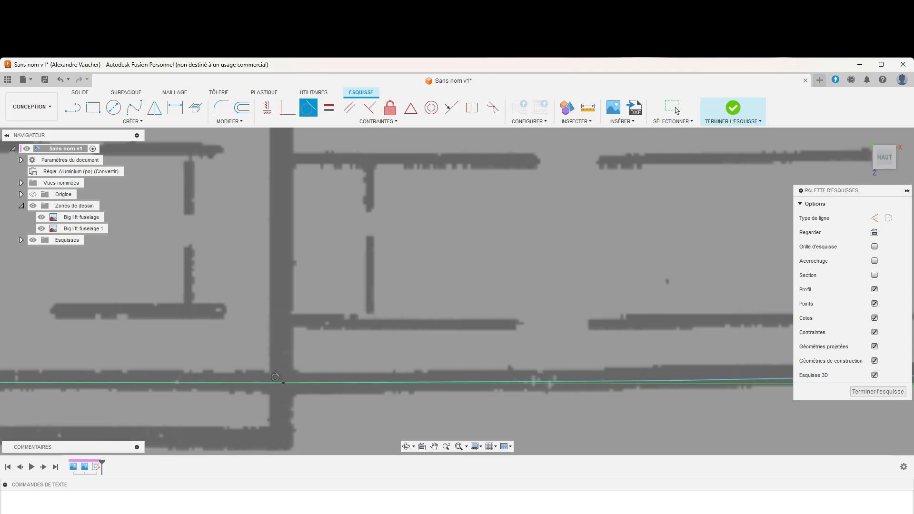
scroll(276, 376, "down", 5)
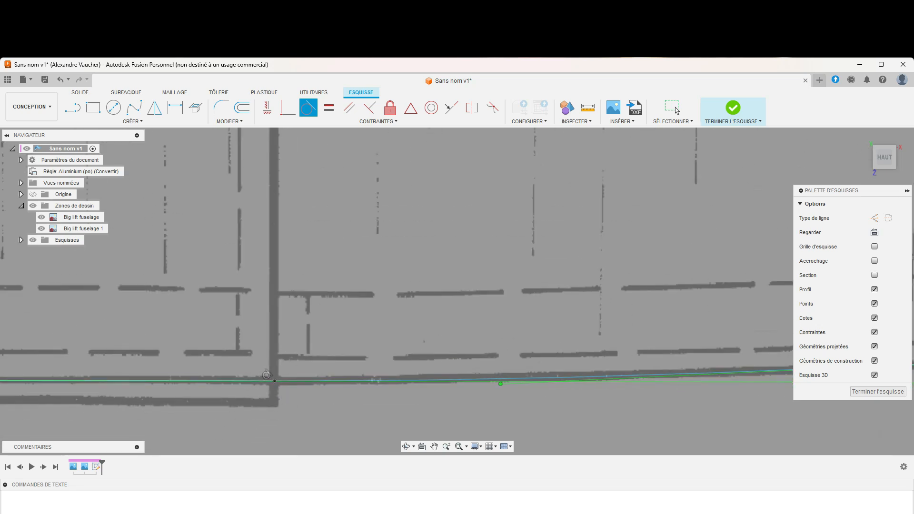
scroll(266, 375, "up", 2)
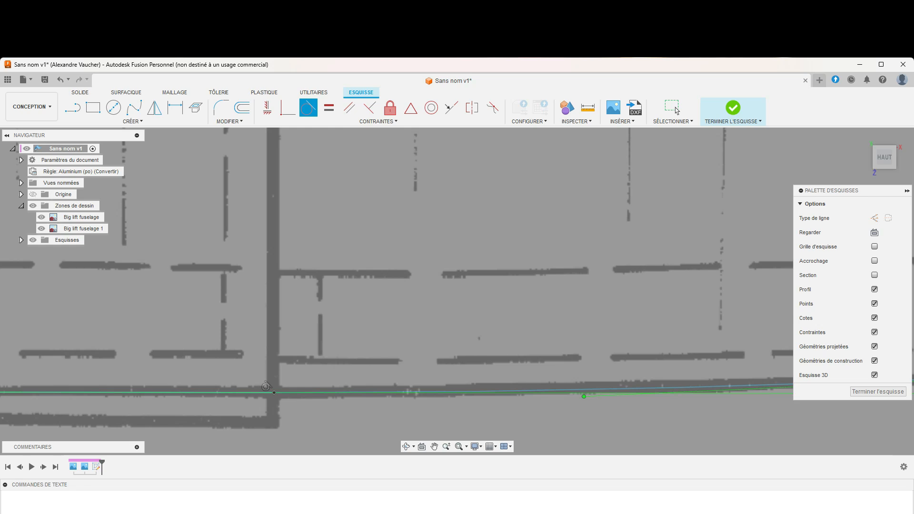
Start a fit-point spline at the side line's front end, placing points forward along the lower fuselage edge
scroll(266, 386, "up", 1)
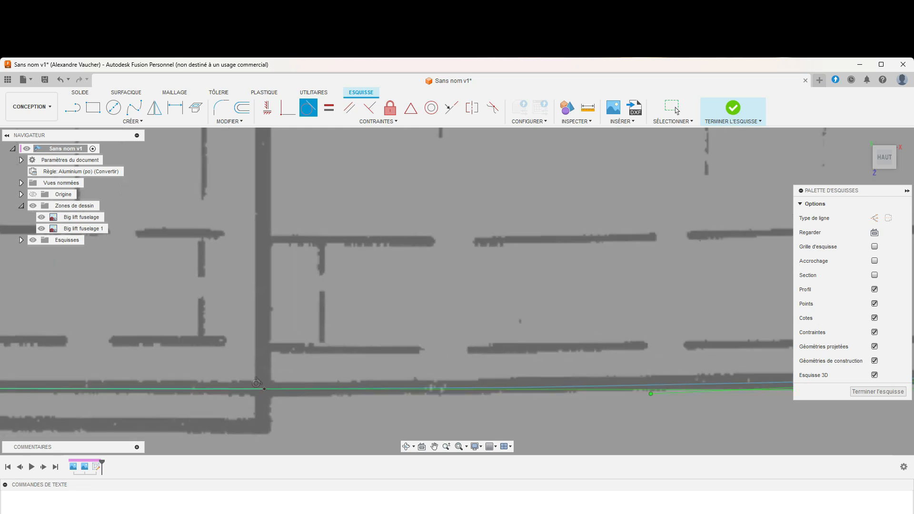
scroll(266, 387, "down", 9)
scroll(61, 388, "up", 5)
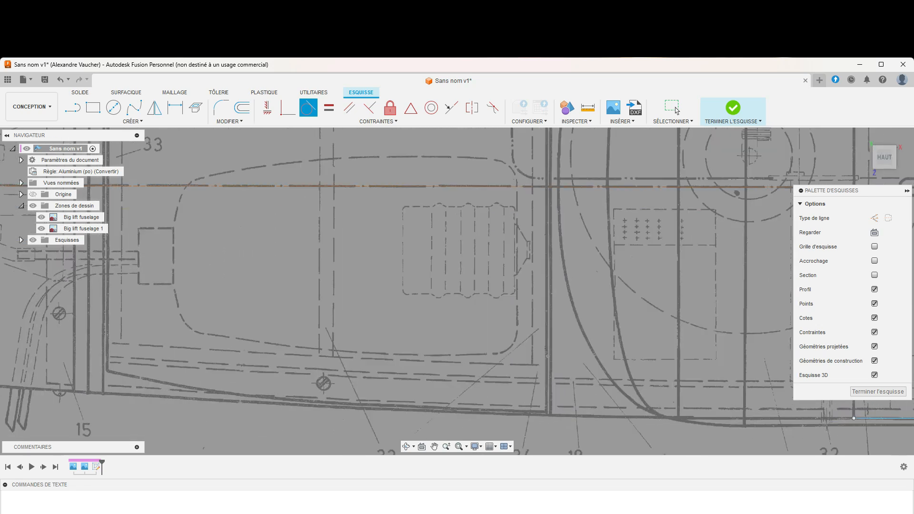
left_click(134, 108)
left_click(853, 419)
scroll(577, 419, "up", 3)
left_click(573, 417)
left_click(6, 397)
Continue the front spline along the curved lower edge of the nose section and end it at the front frames
scroll(255, 366, "down", 5)
scroll(105, 354, "up", 4)
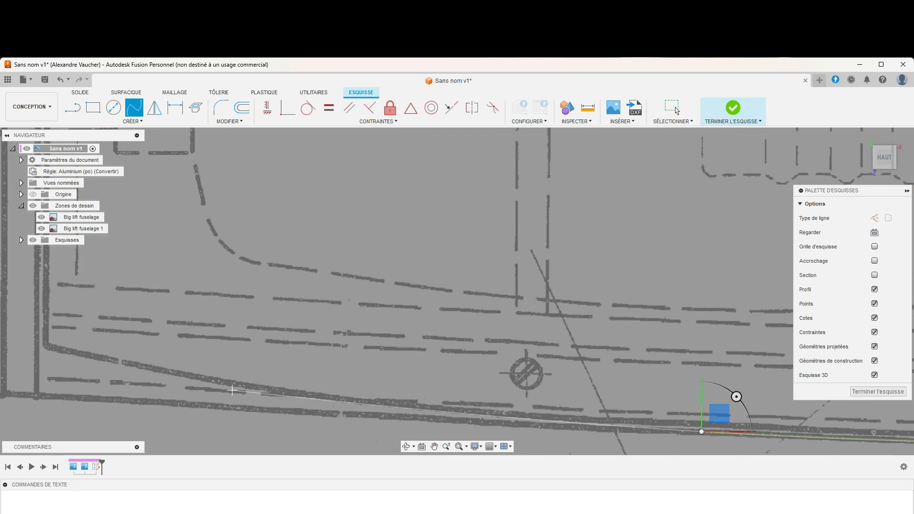
left_click(404, 406)
left_click(111, 361)
left_click(10, 336)
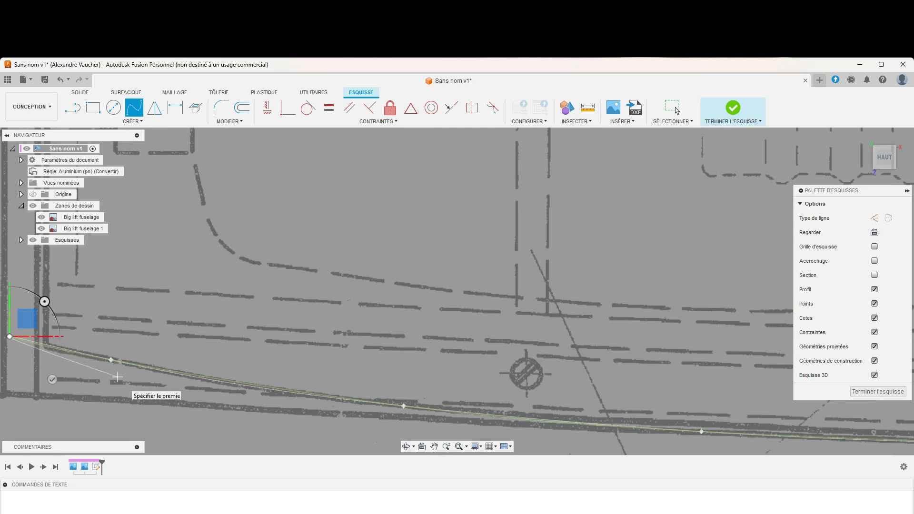
key("Escape")
Apply a tangent constraint between the front spline and the straight fuselage side line at their junction
scroll(52, 395, "up", 1)
middle_click_drag(547, 353, 397, 274)
mouse_move(761, 295)
middle_mouse_down()
mouse_move(379, 338)
mouse_move(76, 350)
middle_mouse_up()
middle_click_drag(689, 342, 201, 346)
middle_click_drag(571, 343, 260, 282)
middle_click_drag(595, 309, 434, 327)
key("Escape")
middle_click_drag(64, 398, 574, 391)
scroll(575, 391, "up", 5)
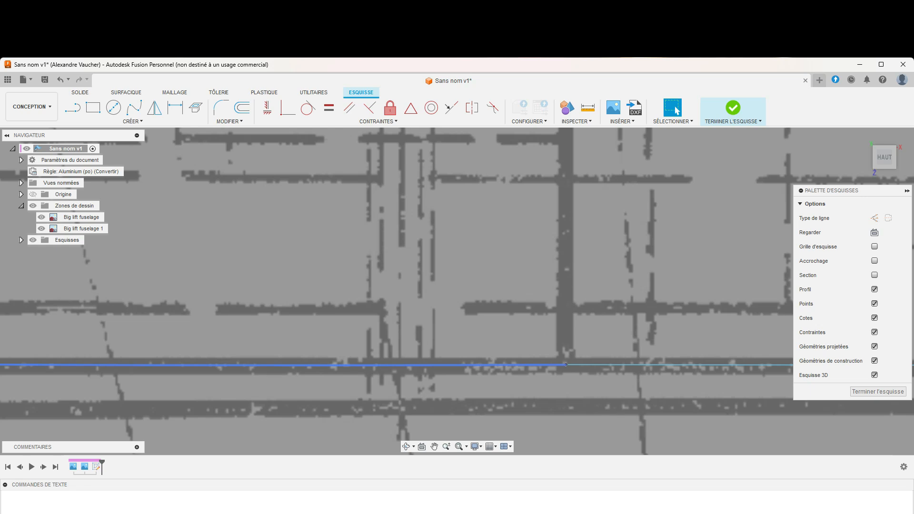
left_click(523, 365)
left_click(308, 107)
left_click(586, 365)
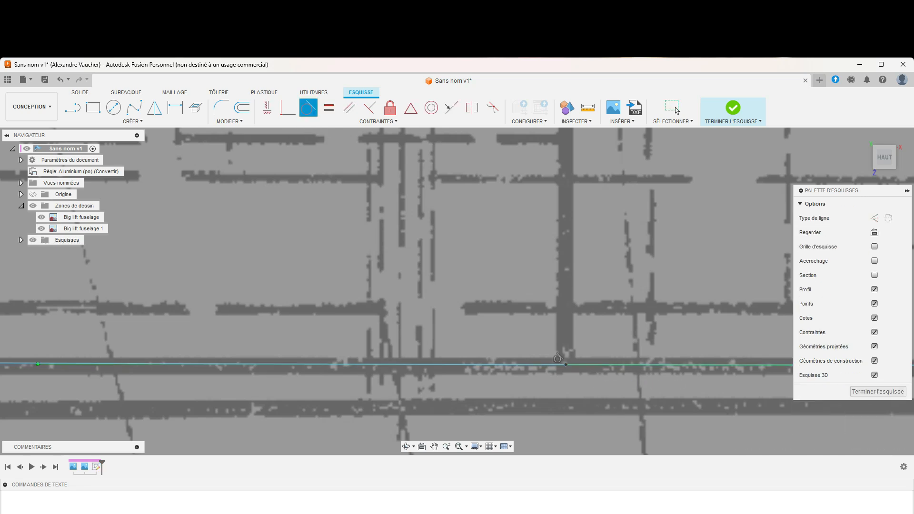
Finish the plan-view sketch and inspect the traced outline against both canvases from the home, front and angled views
scroll(625, 331, "down", 15)
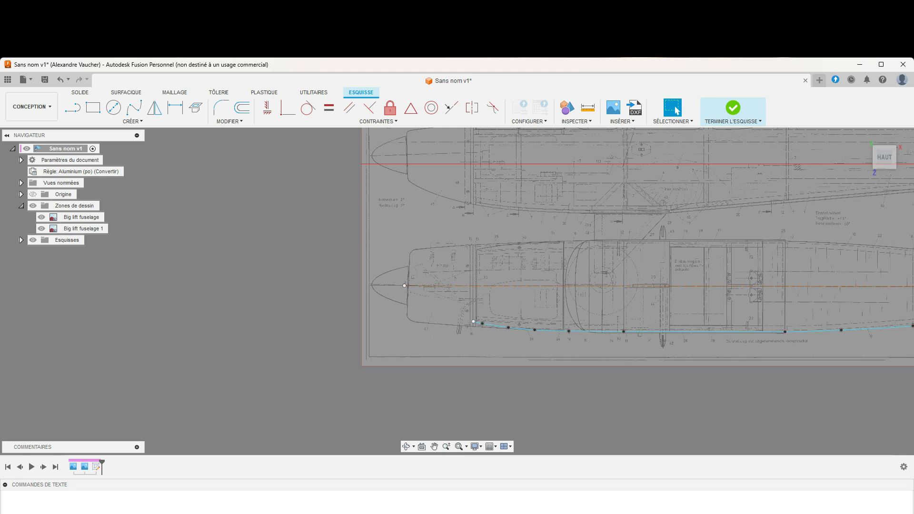
scroll(737, 343, "up", 4)
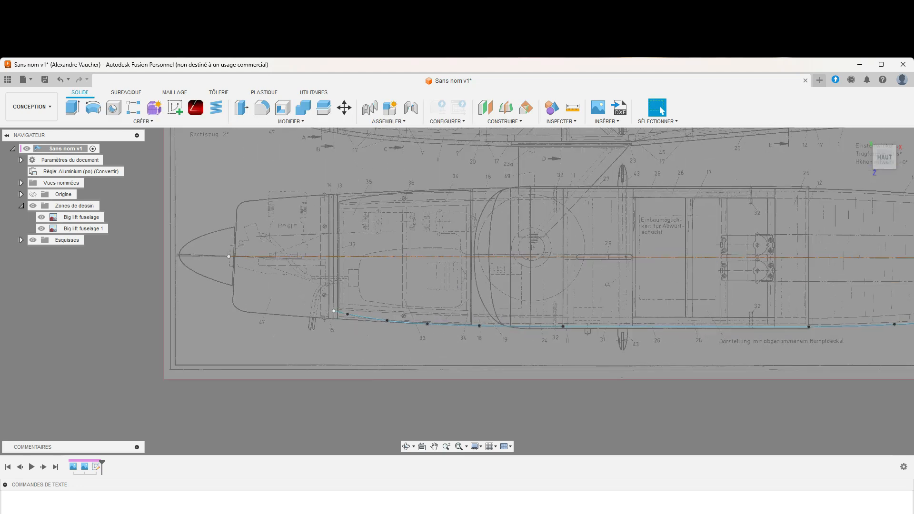
middle_click_drag(737, 343, 182, 386)
scroll(183, 386, "down", 1)
scroll(656, 270, "down", 2)
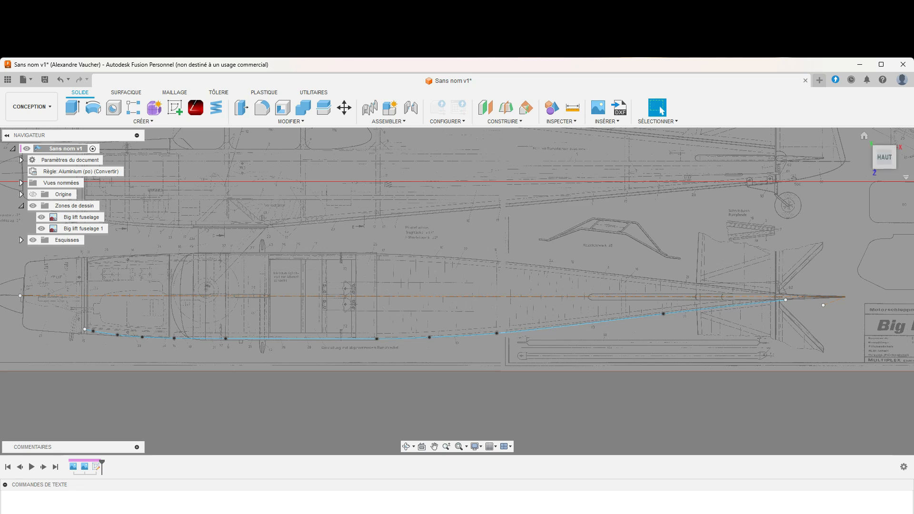
left_click(863, 136)
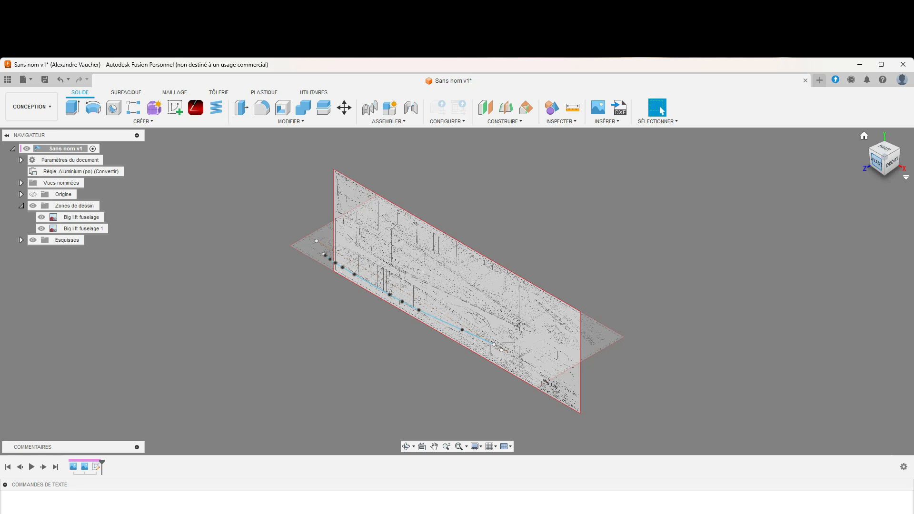
left_click(876, 162)
scroll(301, 250, "up", 3)
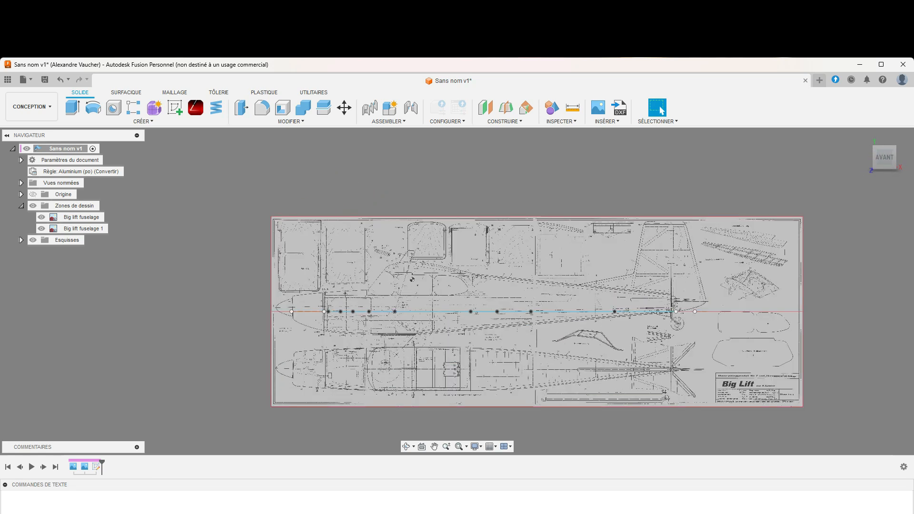
left_click(874, 147)
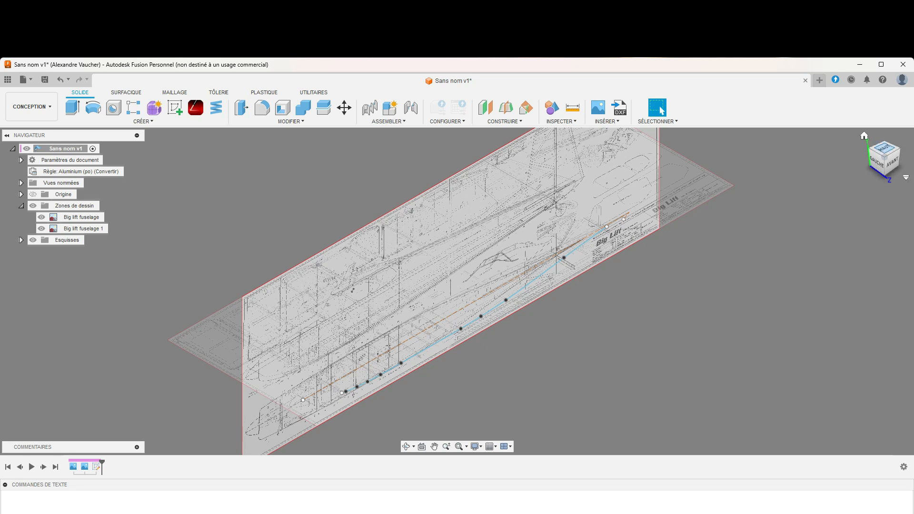
Start a sheet metal flange as a new body from the chained fuselage side outline, with the direction set to symmetric
left_click(219, 92)
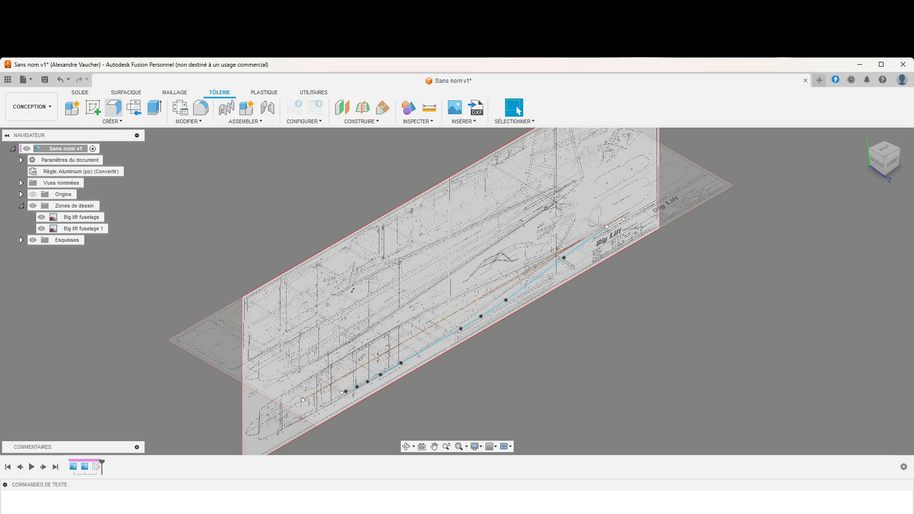
left_click(114, 107)
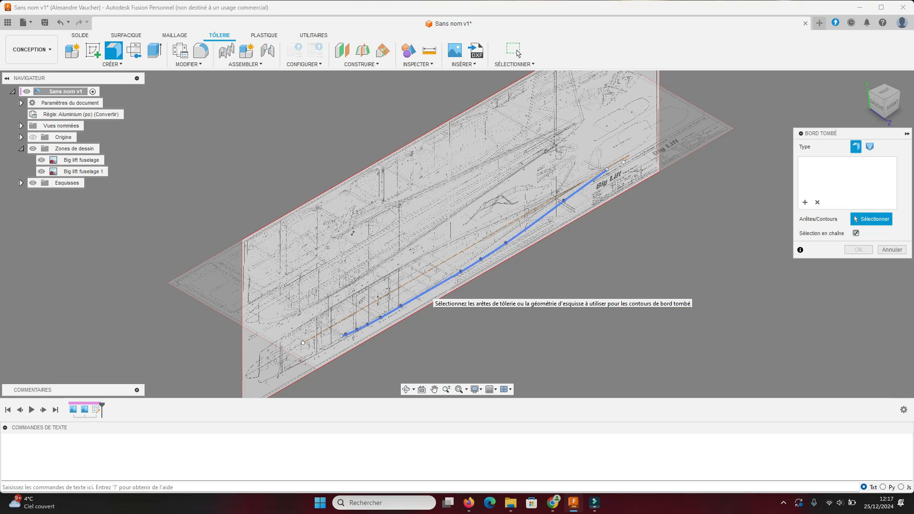
left_click(426, 292)
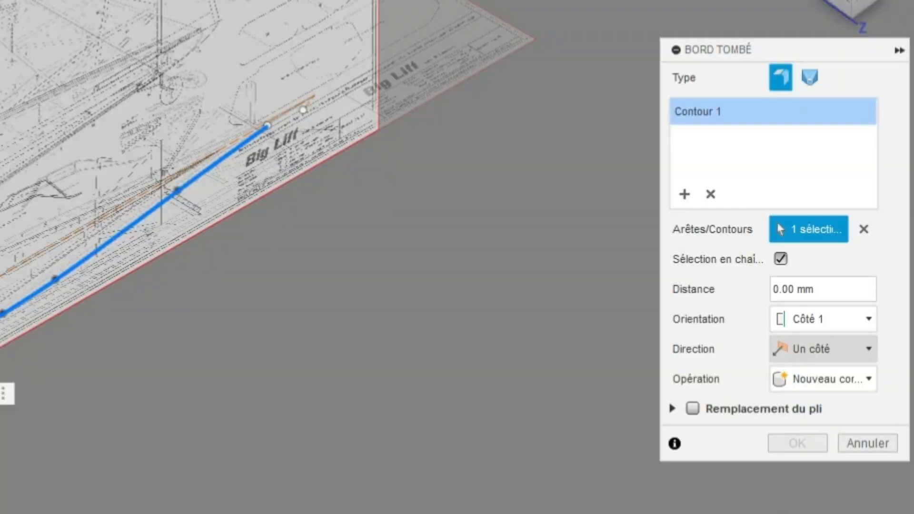
left_click(870, 276)
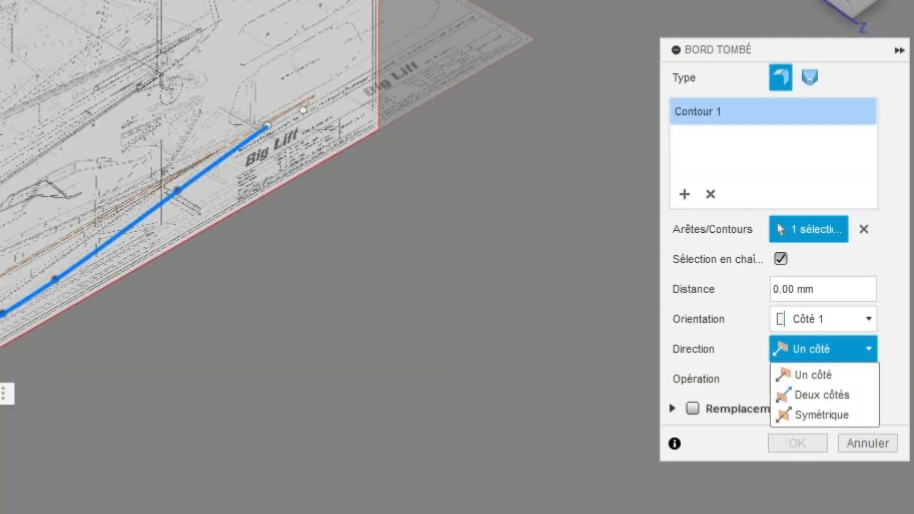
left_click(822, 415)
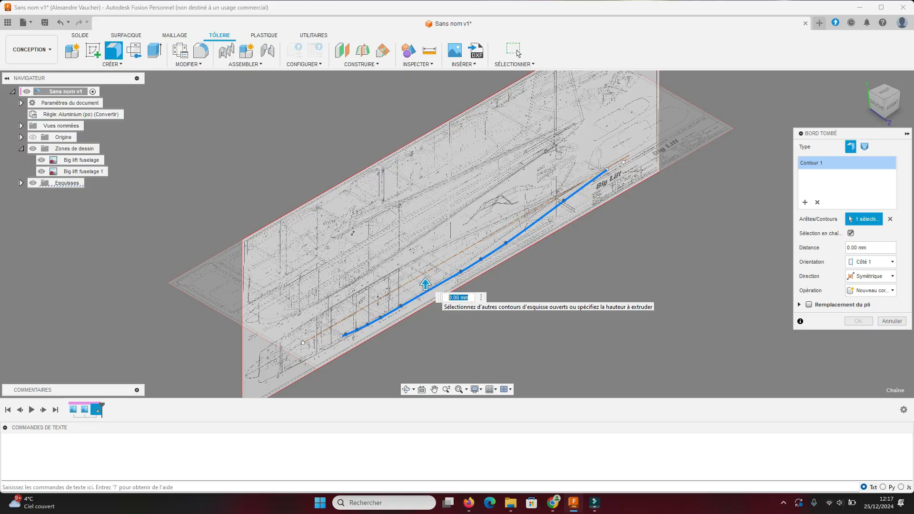
Extend the symmetric flange to a distance of about 172.5 mm to cover the side-view fuselage height, and create it
left_click_drag(425, 284, 425, 257)
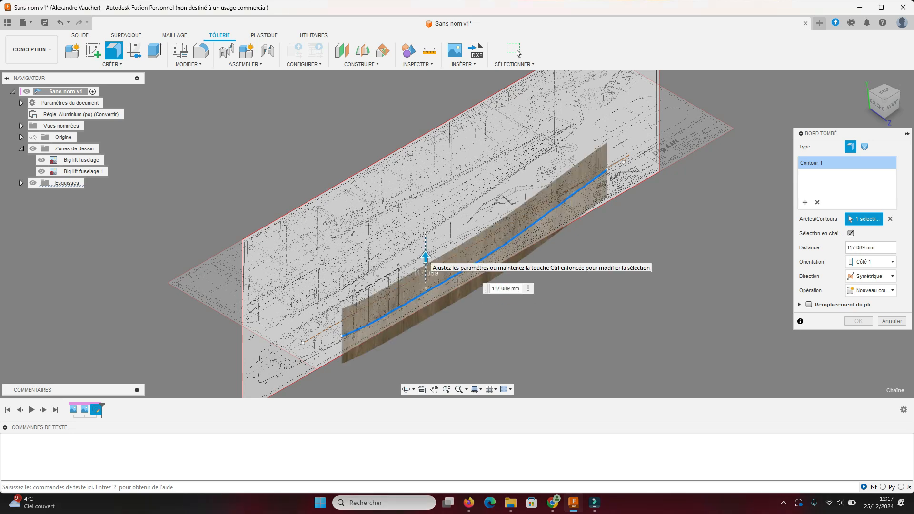
left_click_drag(425, 257, 425, 224)
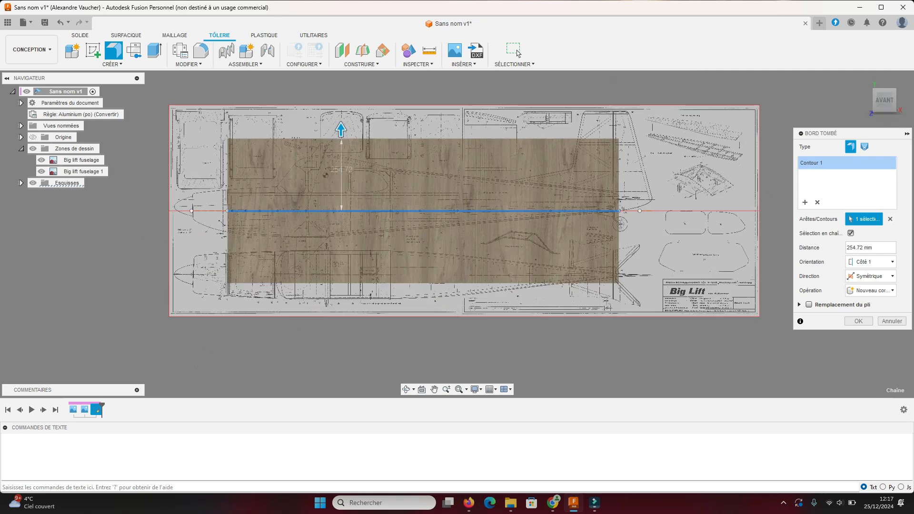
scroll(262, 200, "up", 5)
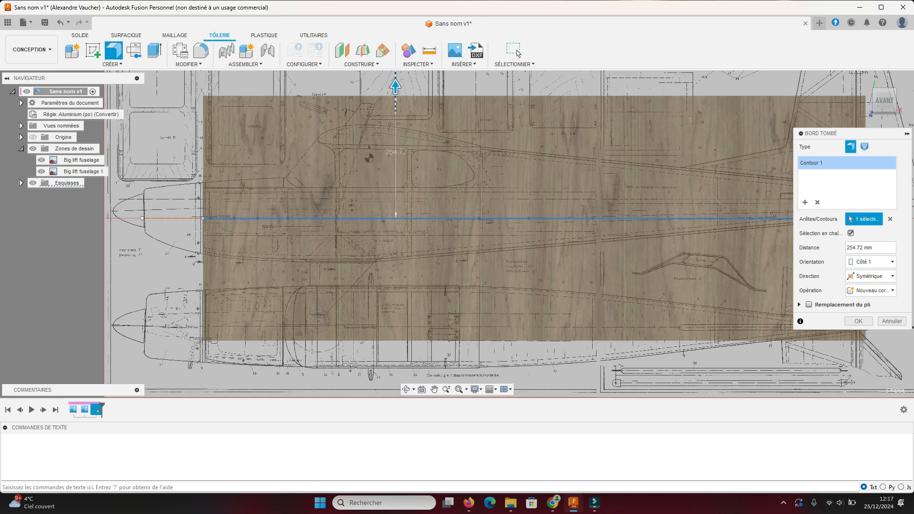
left_click_drag(395, 86, 396, 127)
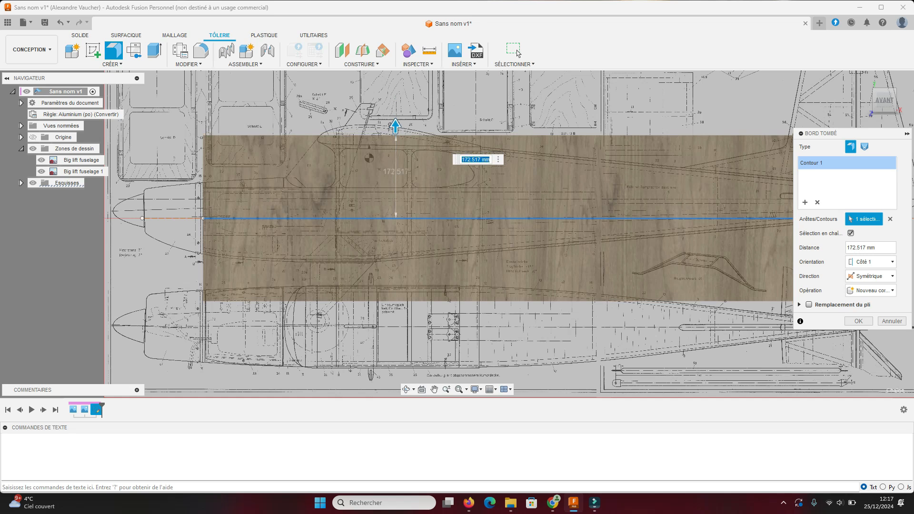
scroll(163, 203, "up", 2)
scroll(234, 204, "up", 2)
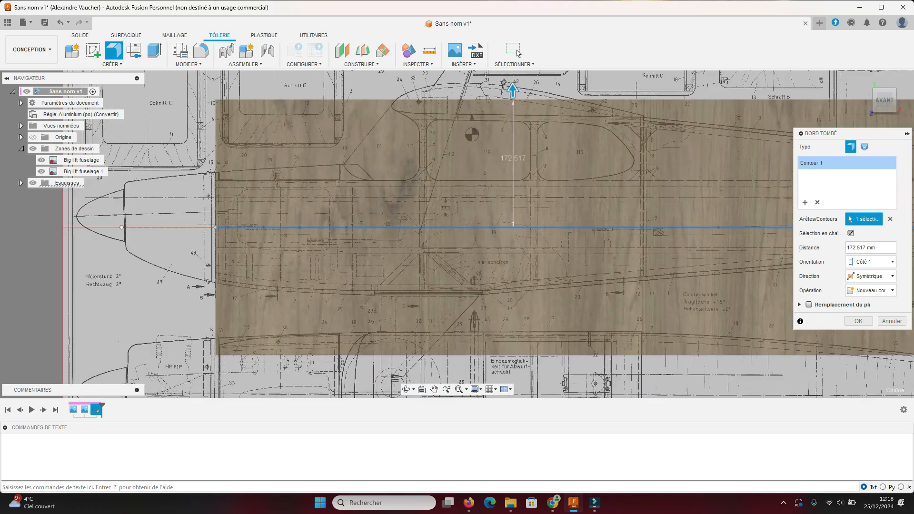
scroll(200, 220, "down", 2)
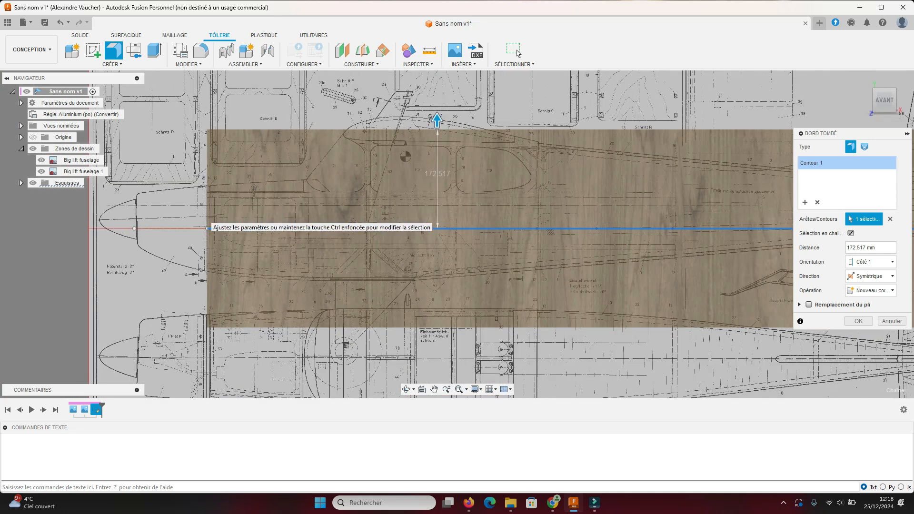
scroll(206, 211, "down", 2)
scroll(717, 212, "up", 1)
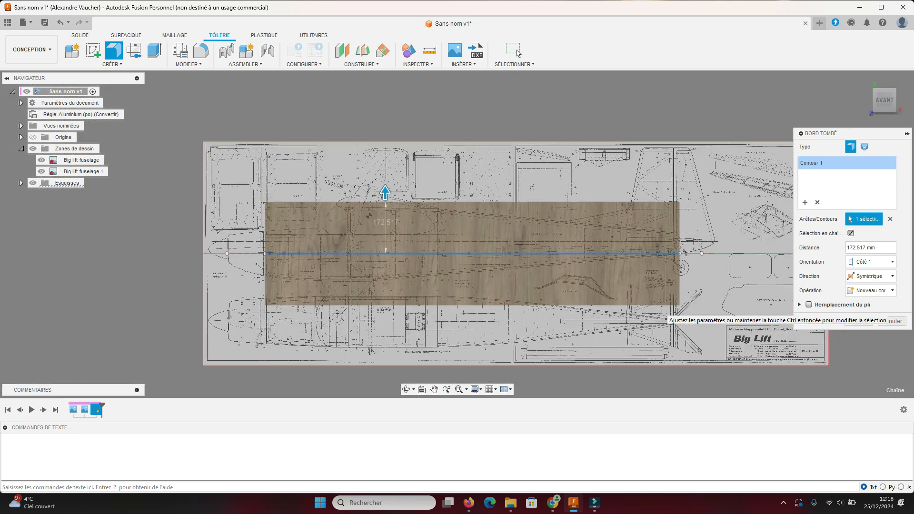
left_click(858, 321)
Open a new sketch on the side-view canvas's front plane and hide the bodies
left_click(447, 171)
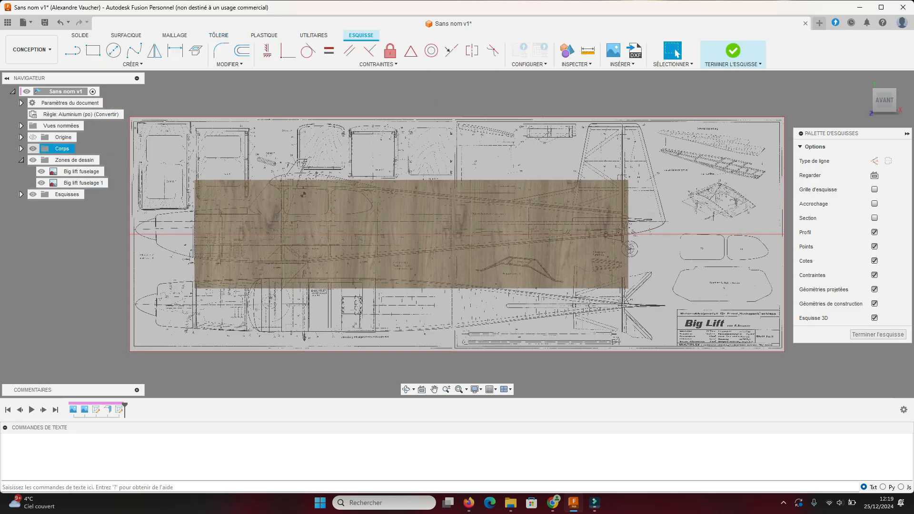
left_click(33, 148)
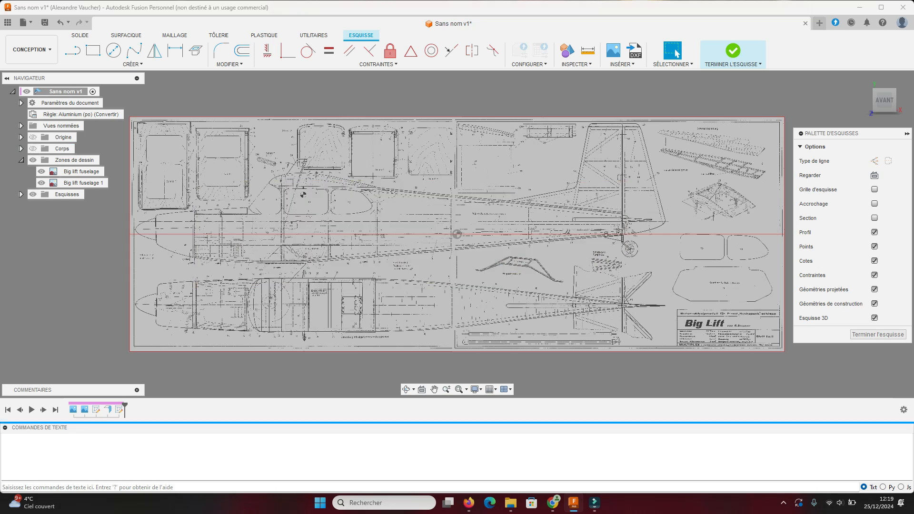
left_click(32, 149)
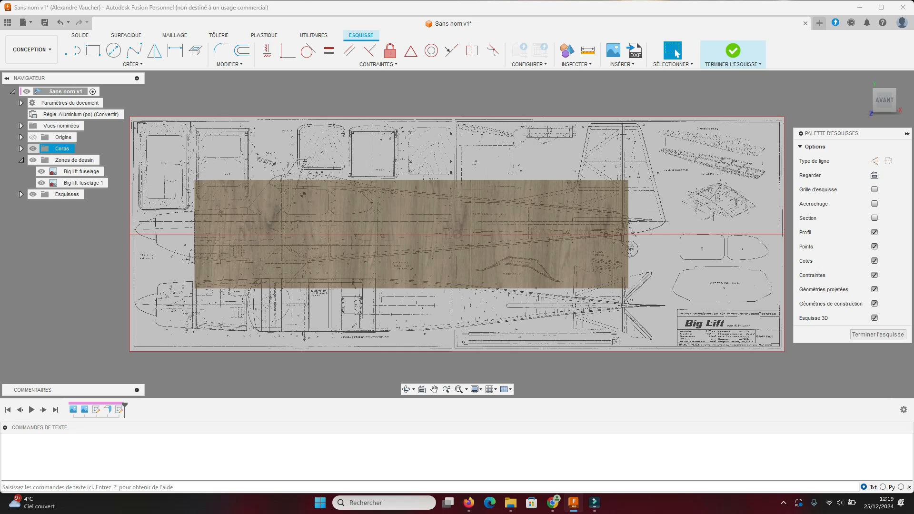
left_click(33, 149)
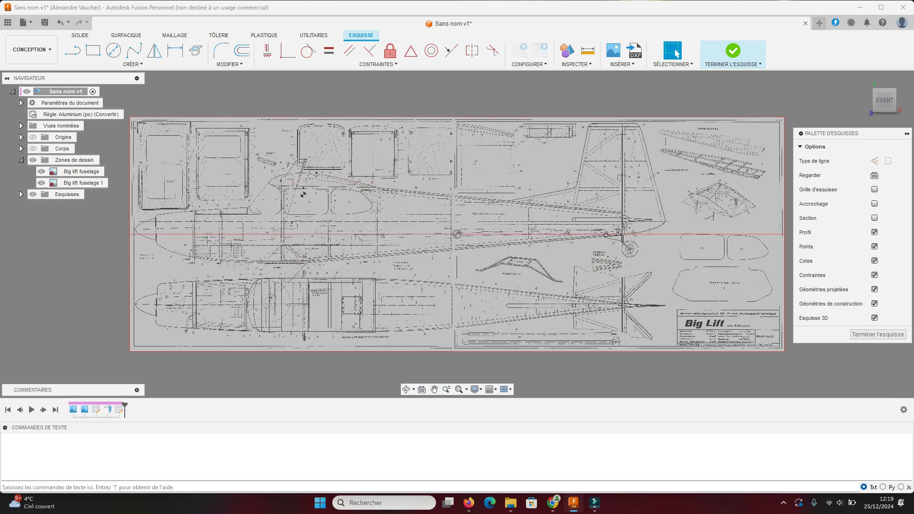
Draw a vertical line along the front frame in the side view, from the upper fuselage edge to the lower edge
scroll(219, 230, "up", 2)
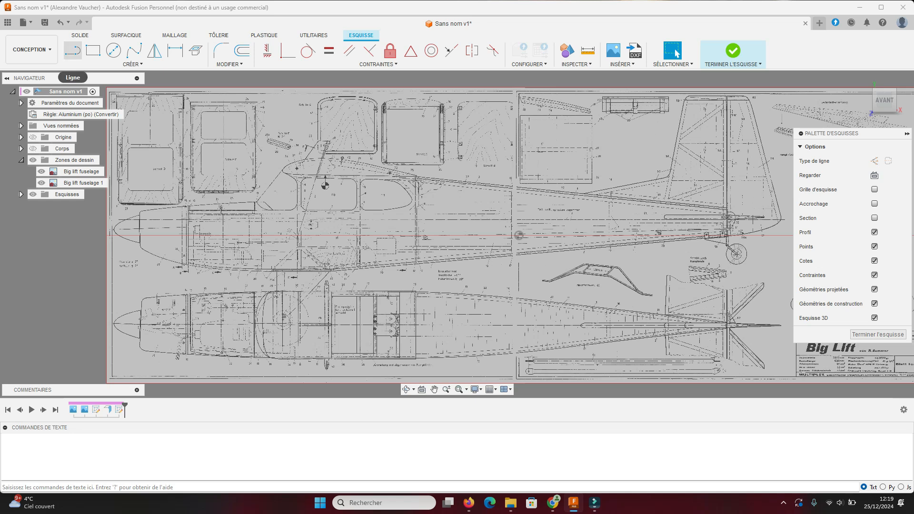
left_click(73, 50)
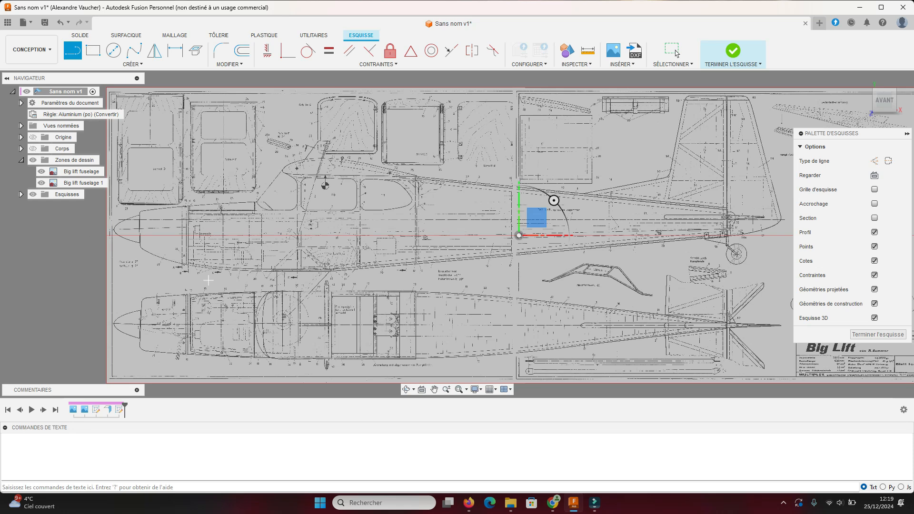
scroll(187, 226, "up", 5)
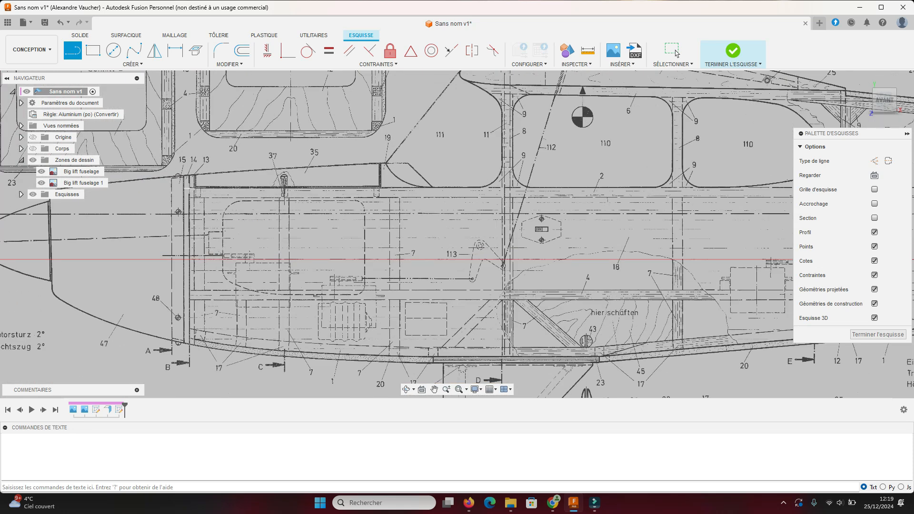
scroll(190, 189, "up", 2)
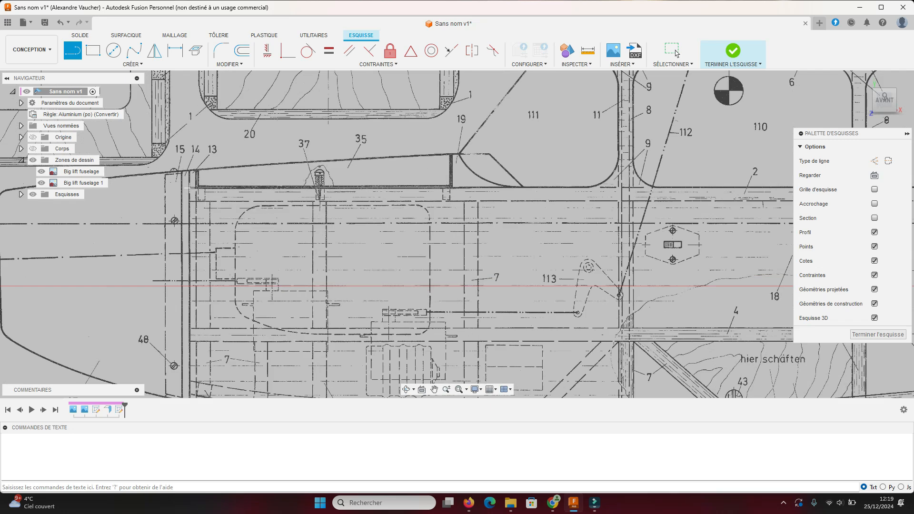
left_click(189, 188)
scroll(189, 189, "down", 2)
scroll(188, 316, "up", 3)
left_click(187, 354)
Draw a fit-point spline from the vertical line's lower end along the fuselage underside to the start of the flat landing-gear section
left_click(134, 51)
left_click(187, 355)
scroll(388, 289, "down", 4)
scroll(389, 288, "up", 3)
scroll(403, 357, "up", 4)
left_click(403, 356)
left_click(775, 386)
scroll(319, 292, "down", 6)
scroll(733, 289, "up", 2)
left_click(473, 333)
Draw a straight line from the spline's rear end along the flat bottom section at the landing gear
left_click(72, 50)
left_click(473, 333)
left_click(785, 333)
Draw a fit-point spline from the flat section's rear end along the rising lower fuselage edge to section mark E
left_click(134, 51)
scroll(376, 217, "down", 8)
scroll(768, 192, "up", 4)
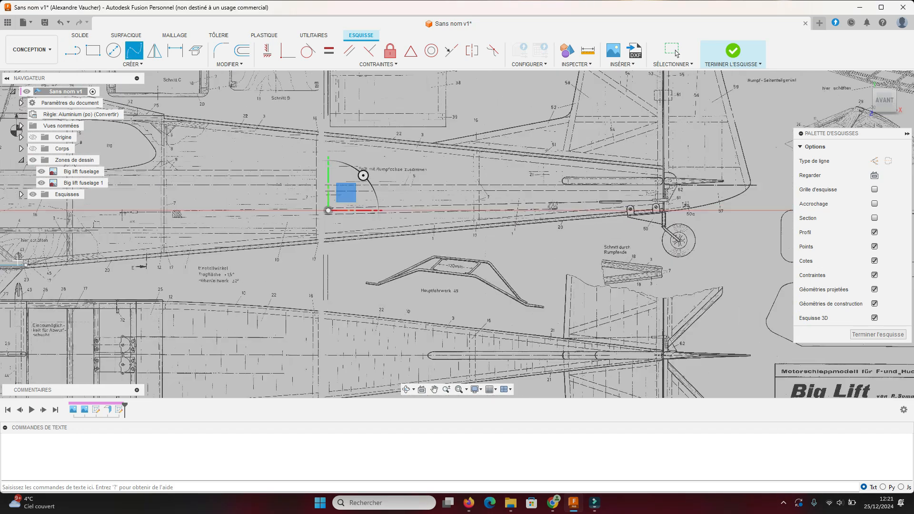
scroll(24, 263, "up", 4)
Draw a line along the rear fuselage underside from section mark E to the tail post, and another up the post
key("l")
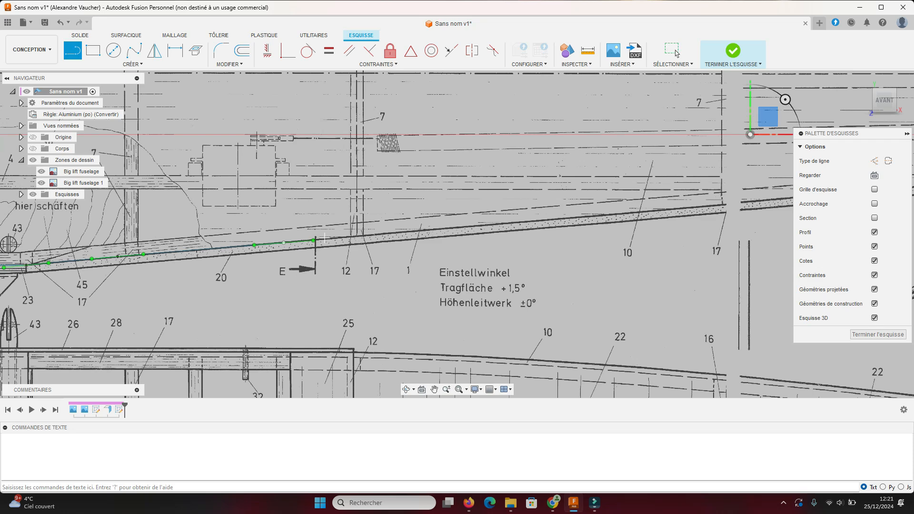
scroll(657, 196, "down", 8)
scroll(729, 181, "up", 5)
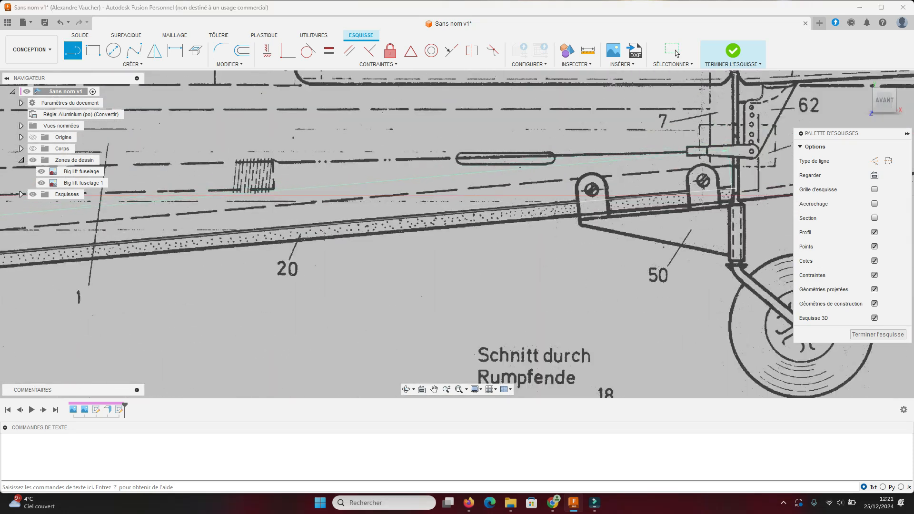
scroll(729, 157, "down", 8)
scroll(729, 133, "up", 5)
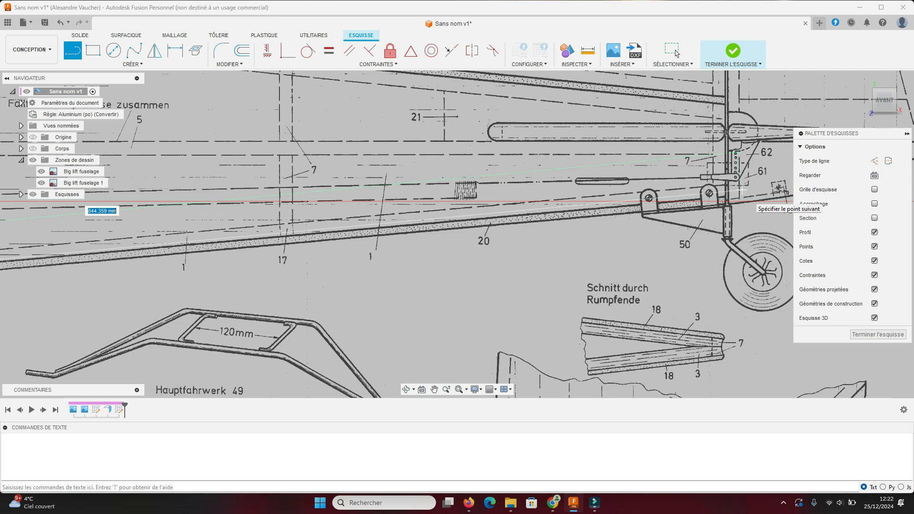
scroll(721, 199, "up", 2)
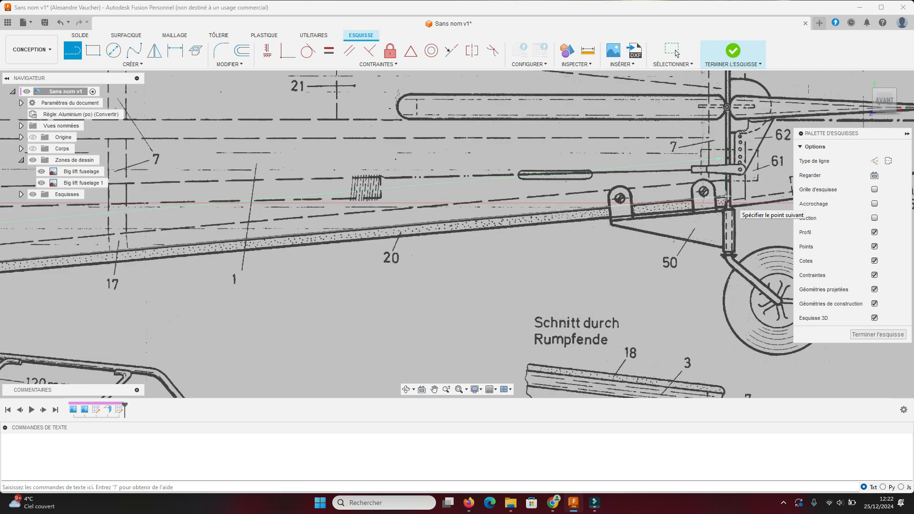
scroll(727, 202, "up", 3)
scroll(733, 157, "down", 10)
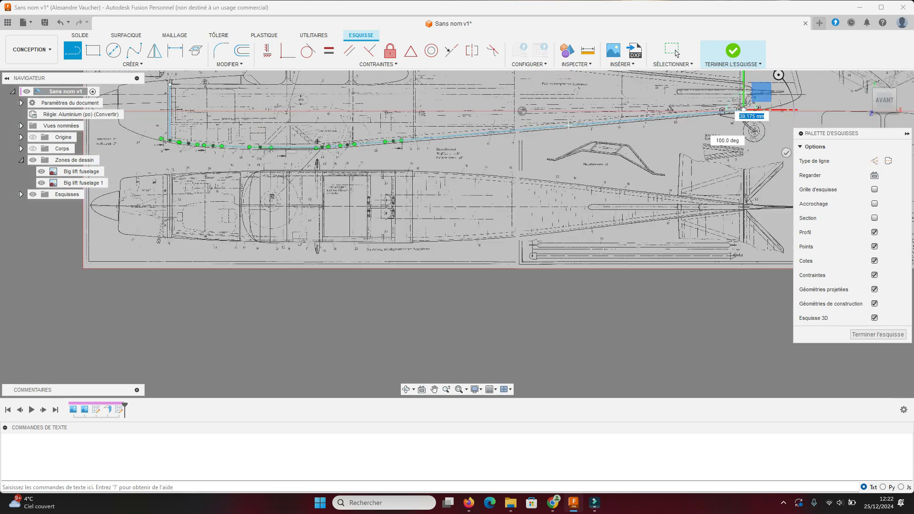
scroll(743, 81, "up", 8)
left_click(752, 120)
Draw a straight line along the upper rear fuselage edge from the tail post forward to the rear of the cabin
scroll(467, 174, "up", 3)
scroll(467, 174, "down", 10)
middle_click_drag(186, 161, 570, 199)
scroll(522, 157, "down", 2)
scroll(536, 165, "up", 10)
left_click(551, 157)
scroll(587, 142, "up", 4)
scroll(470, 166, "down", 3)
scroll(464, 167, "up", 2)
left_click(420, 170)
scroll(241, 150, "down", 8)
middle_click_drag(242, 153, 313, 169)
Draw a fit-point spline from the cabin's rear end forward over the cabin roof contour and around to its front tip
left_click(134, 50)
left_click(330, 168)
scroll(246, 147, "up", 3)
left_click(249, 148)
scroll(163, 131, "up", 6)
left_click(153, 119)
scroll(152, 119, "down", 5)
middle_click_drag(151, 120, 426, 185)
left_click(334, 169)
left_click(204, 155)
left_click(110, 154)
middle_click_drag(110, 155, 576, 171)
scroll(467, 187, "up", 6)
left_click(467, 190)
left_click(239, 270)
left_click(179, 305)
left_click(116, 363)
scroll(119, 361, "up", 3)
scroll(122, 351, "down", 7)
left_click(113, 367)
scroll(113, 362, "up", 4)
left_click(113, 339)
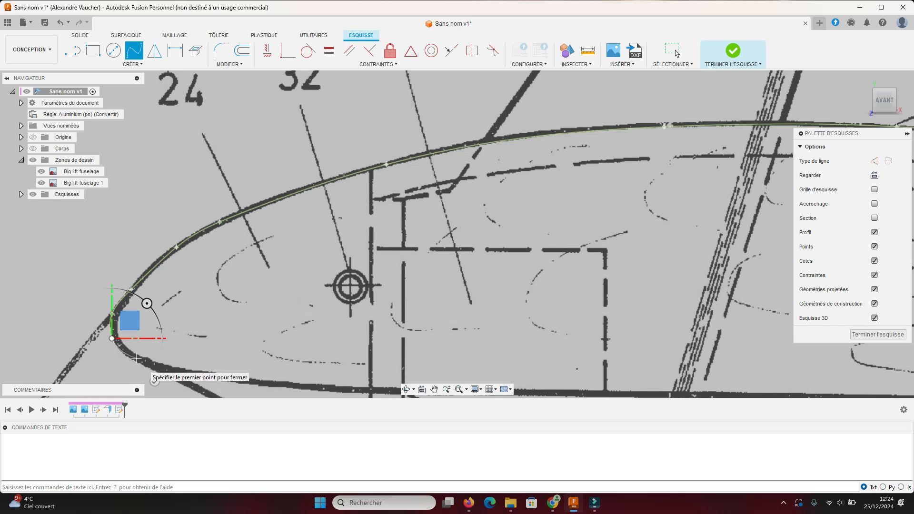
Continue the fit-point spline contour from the roof's front tip along its lower edge and down into the front cabin strut's edge
scroll(157, 328, "down", 5)
left_click(183, 282)
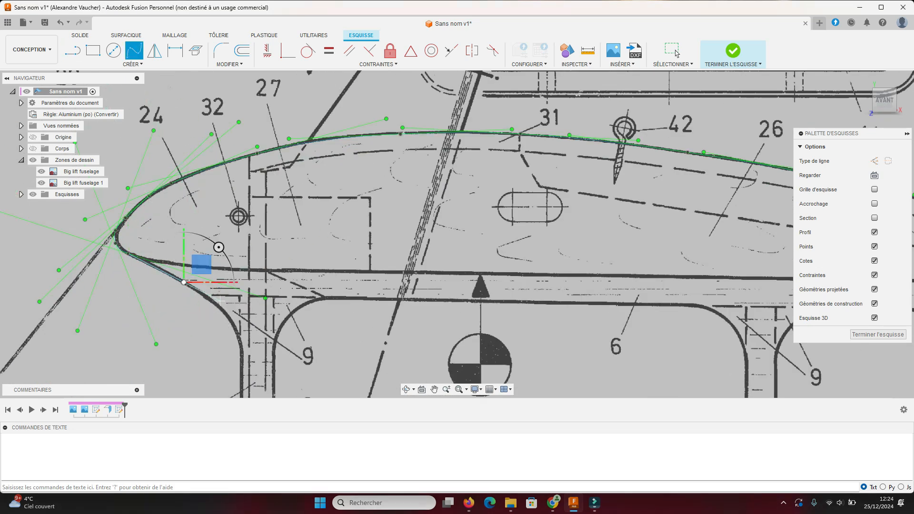
scroll(213, 304, "up", 2)
left_click(213, 304)
left_click(233, 324)
left_click(252, 364)
scroll(251, 379, "down", 6)
scroll(238, 383, "up", 3)
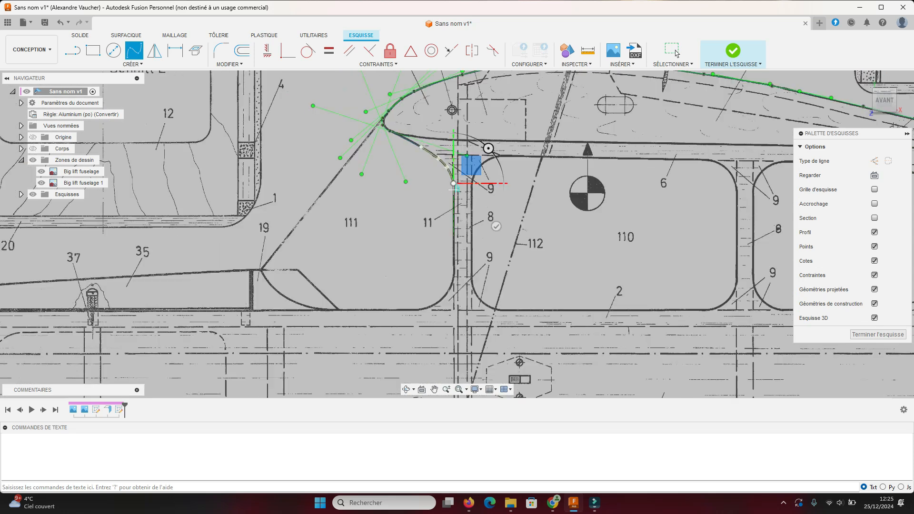
scroll(454, 188, "up", 4)
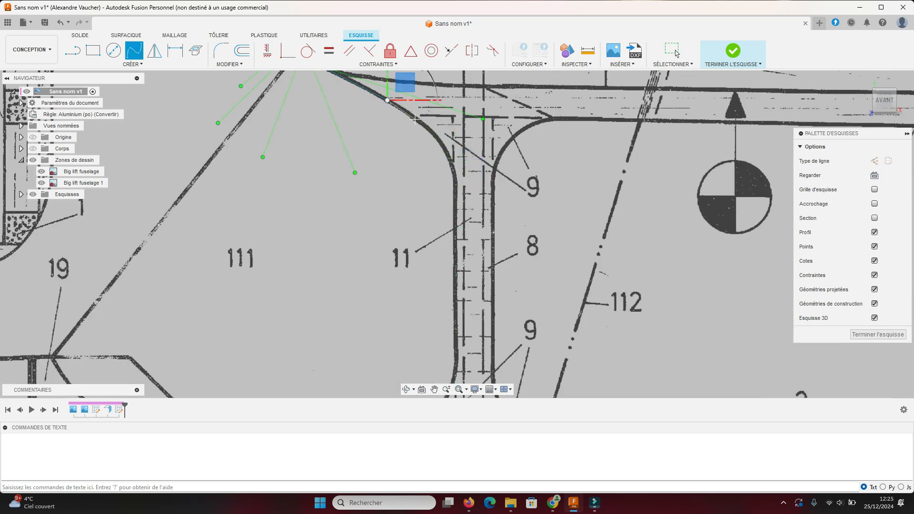
scroll(415, 119, "up", 2)
left_click(418, 119)
left_click(449, 149)
left_click(467, 189)
scroll(470, 211, "up", 2)
left_click(472, 216)
Draw a straight line down the front cabin strut's forward edge and a fit-point spline around the rounded corner at its base
key("l")
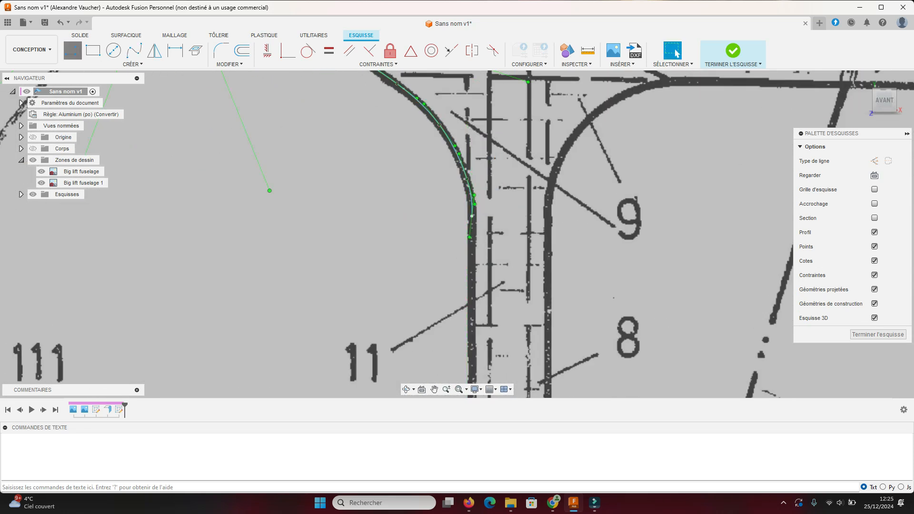
left_click(472, 216)
scroll(510, 300, "down", 8)
scroll(505, 352, "up", 5)
left_click(510, 279)
left_click(134, 50)
left_click(509, 280)
left_click(503, 315)
left_click(480, 342)
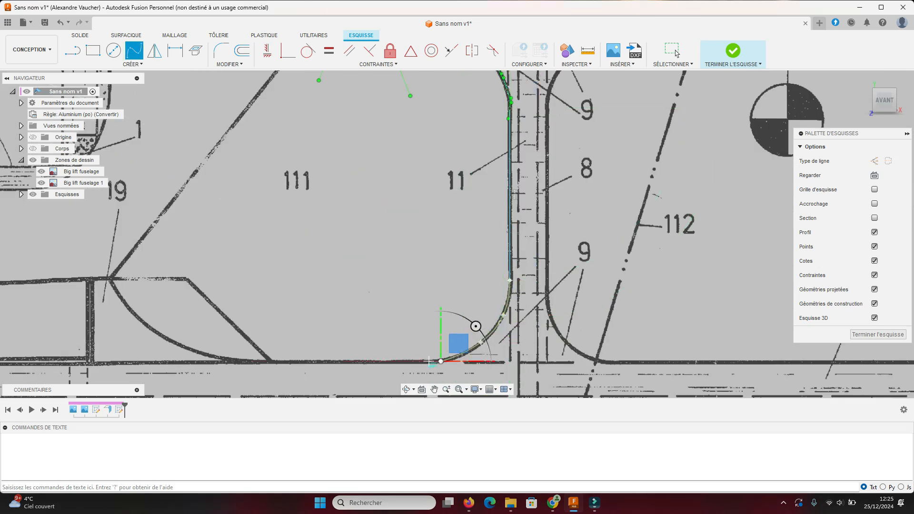
left_click(415, 361)
key("Escape")
Draw a horizontal line along the upper fuselage edge from the corner spline forward to the vertical front frame line
left_click(73, 50)
left_click(415, 363)
left_click(241, 362)
scroll(239, 271, "down", 8)
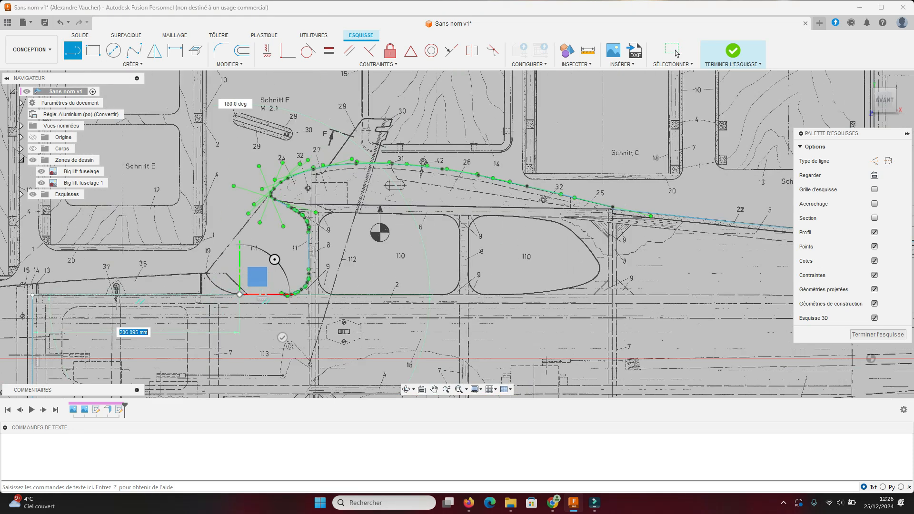
left_click(32, 295)
Apply tangent constraints between the spline sections meeting at and just below the roof's front tip
scroll(483, 235, "down", 4)
left_click(308, 51)
scroll(402, 221, "up", 8)
scroll(286, 196, "up", 7)
left_click(309, 216)
left_click(310, 223)
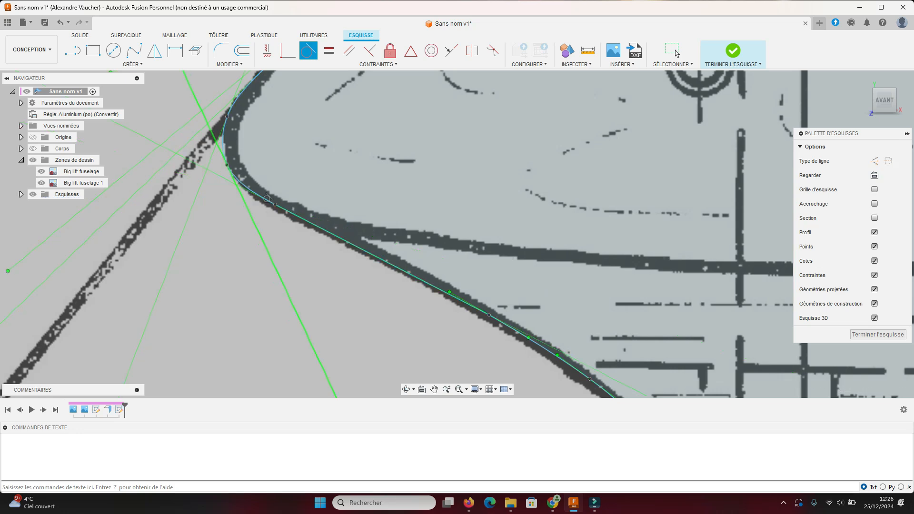
scroll(286, 210, "down", 6)
scroll(356, 262, "up", 4)
left_click(228, 165)
left_click(266, 186)
Make the splines at both ends of the front cabin strut tangent to its straight edge and to the horizontal upper edge
left_click(359, 304)
left_click(357, 266)
scroll(376, 293, "down", 6)
scroll(387, 252, "up", 7)
left_click(379, 209)
left_click(370, 295)
left_click(291, 360)
left_click(223, 362)
scroll(296, 360, "down", 8)
scroll(497, 339, "down", 2)
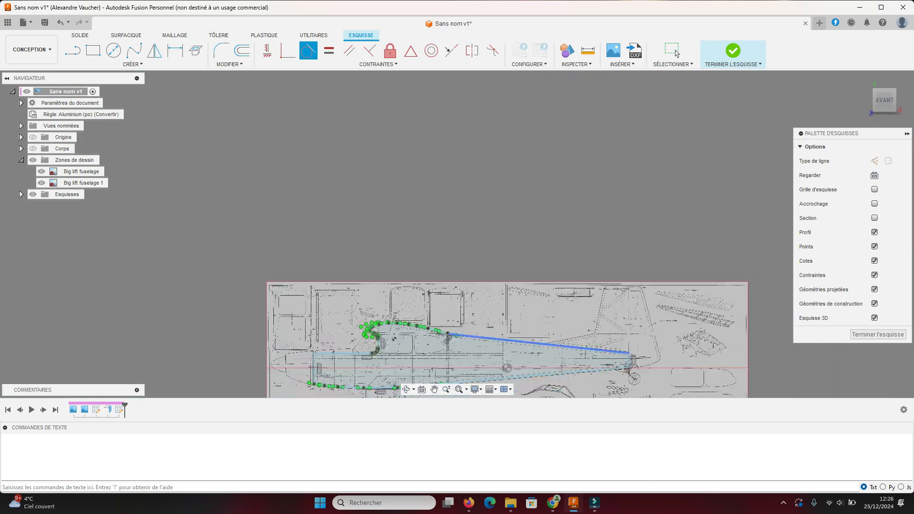
scroll(365, 391, "up", 12)
left_click(381, 350)
left_click(305, 348)
Delete the short underside spline before section mark E and extend the rear underside line forward to the flat landing-gear section
middle_click_drag(771, 333, 311, 337)
scroll(326, 316, "down", 5)
scroll(459, 322, "up", 1)
key("Escape")
left_click(459, 321)
key("Delete")
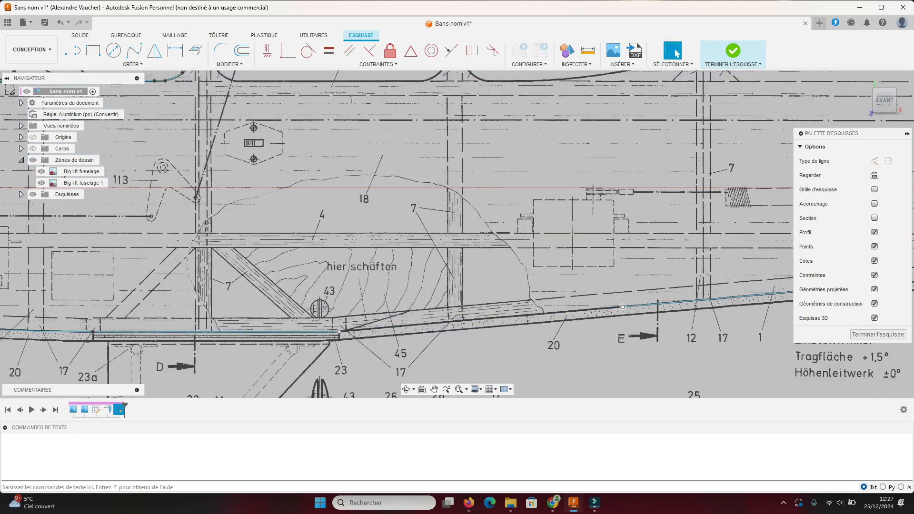
left_click_drag(622, 307, 339, 331)
scroll(485, 327, "up", 2)
scroll(518, 310, "down", 8)
scroll(476, 227, "up", 7)
Trace the front cabin window as a closed four-sided outline of straight lines with sharp corners
left_click(73, 51)
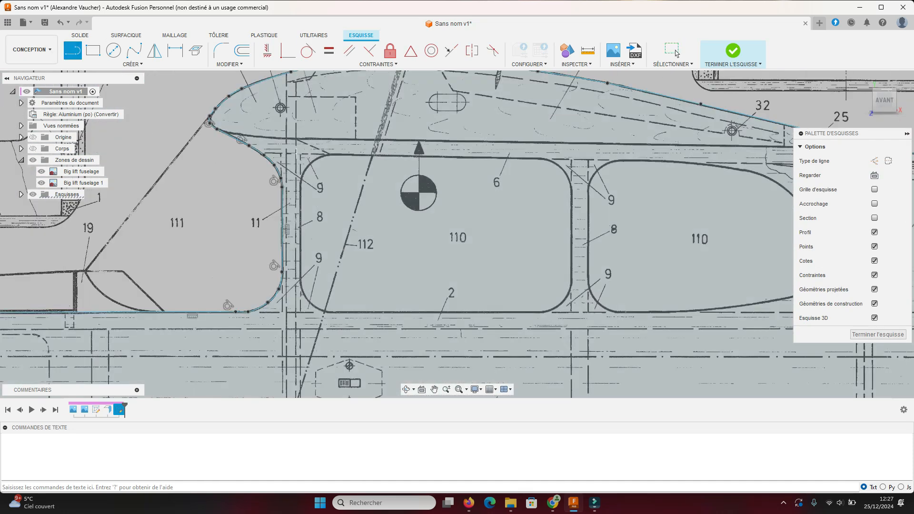
left_click(300, 153)
left_click(571, 160)
left_click(571, 312)
left_click(301, 312)
left_click(300, 154)
Draw a vertical line along the rear cabin window's forward edge, spanning the window's full height
left_click(588, 160)
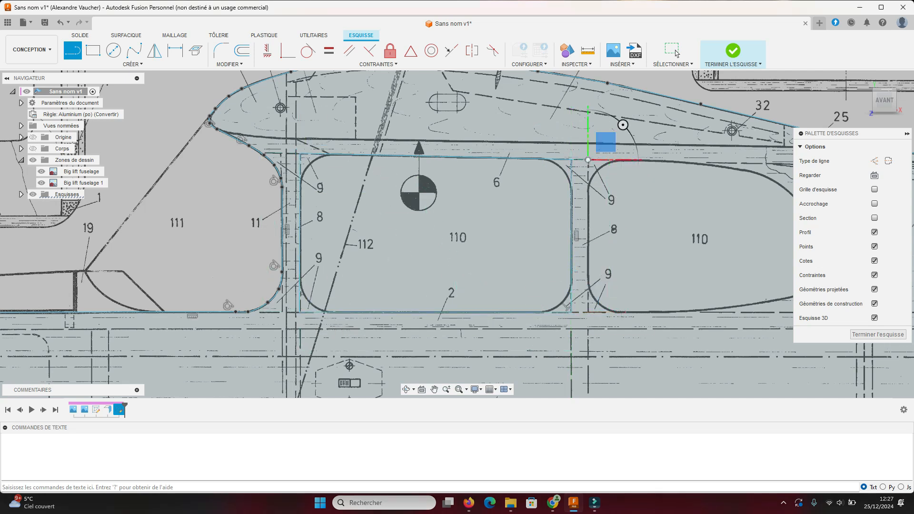
left_click(587, 312)
scroll(587, 312, "down", 3)
scroll(410, 314, "up", 4)
key("Escape")
left_click(72, 50)
left_click(411, 121)
Draw a fit-point spline from the rear window's upper front corner along its upper edge and around its rear curve to the lower edge
left_click(134, 50)
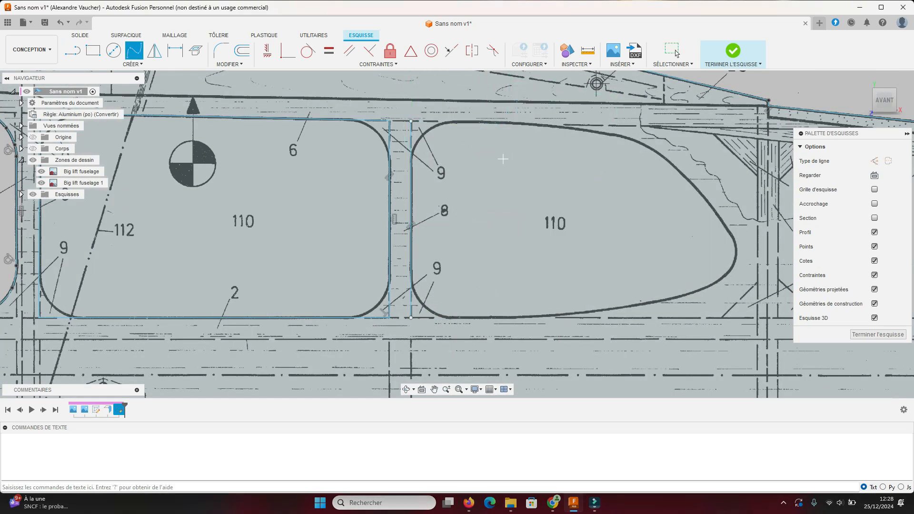
left_click(411, 121)
scroll(524, 124, "up", 3)
left_click(536, 124)
left_click(661, 139)
left_click(710, 161)
scroll(685, 222, "down", 4)
left_click(733, 217)
left_click(768, 278)
left_click(732, 311)
left_click(636, 329)
scroll(532, 335, "up", 3)
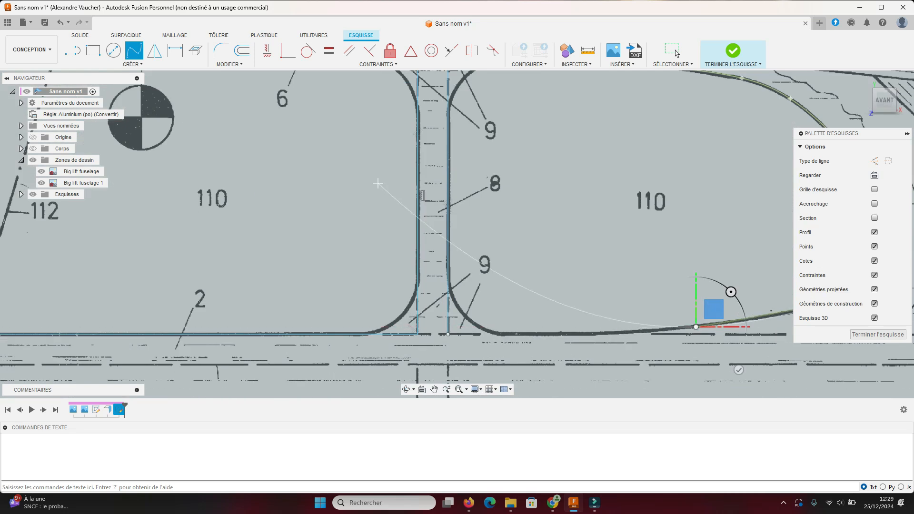
Close the rear window's lower edge with a straight line from its lower front corner to the spline's end, tangent to the spline
left_click(73, 51)
left_click(448, 334)
left_click(695, 326)
left_click(309, 50)
left_click(632, 329)
left_click(736, 322)
scroll(195, 74, "down", 3)
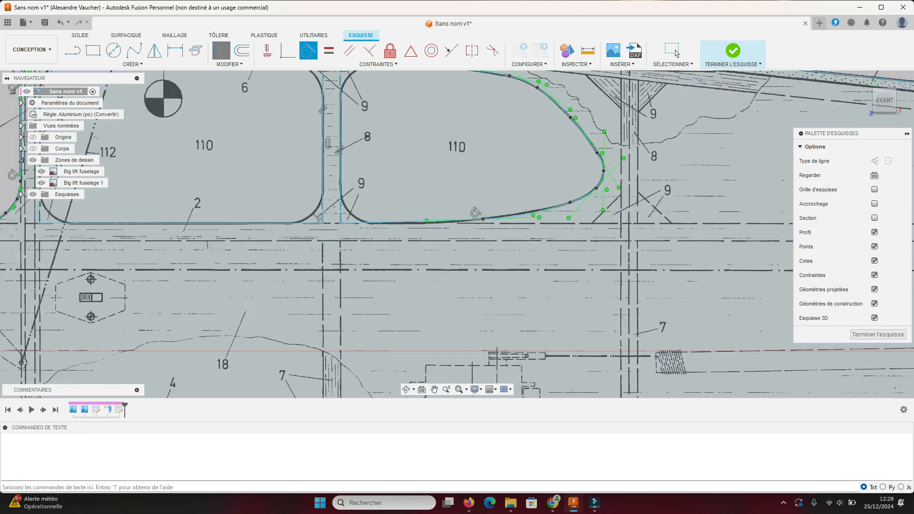
Fillet the four corners of the front window outline and the two front corners of the rear window to match the plan
left_click(220, 51)
scroll(352, 240, "down", 3)
scroll(198, 152, "up", 4)
left_click(198, 147)
left_click(615, 156)
left_click(615, 391)
left_click(198, 390)
left_click(642, 156)
left_click(642, 390)
scroll(658, 373, "up", 4)
middle_click_drag(658, 373, 623, 245)
left_click_drag(620, 247, 612, 256)
scroll(609, 258, "down", 5)
scroll(633, 120, "up", 4)
key("Return")
key("ctrl+z")
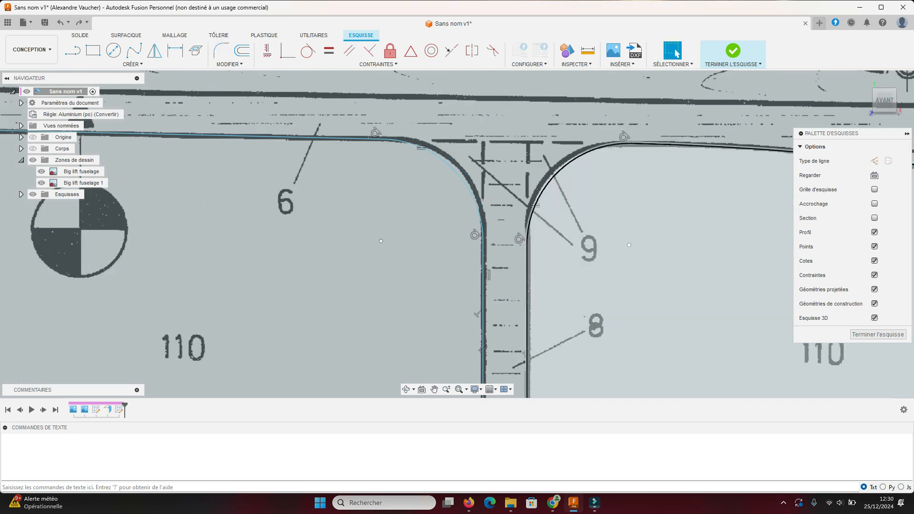
Fillet the rear window's lower front corner with a 15 mm radius
scroll(547, 200, "down", 4)
scroll(547, 296, "up", 4)
left_click(524, 299)
left_click(220, 50)
left_click(467, 300)
scroll(685, 185, "down", 4)
scroll(685, 95, "up", 1)
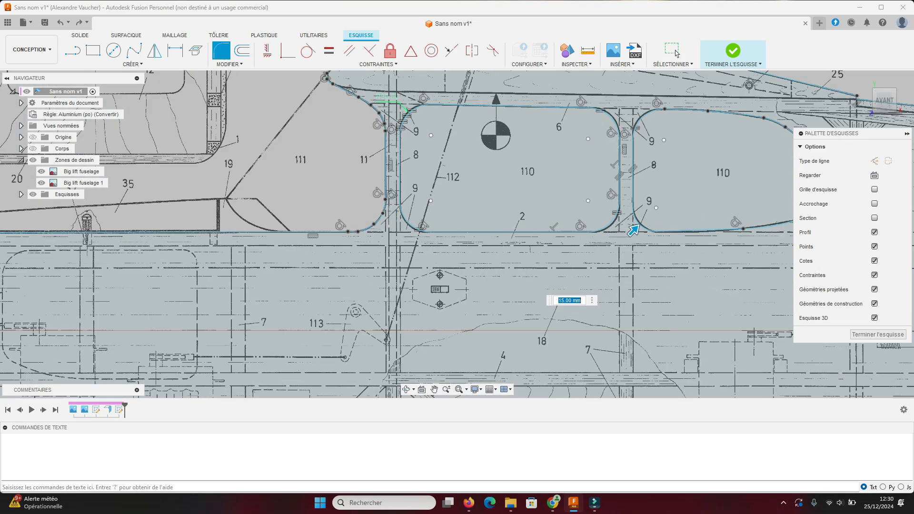
key("Return")
Draw a two-point rectangle about 158 by 12.3 mm over the long horizontal slot at the fuselage tail, starting on the rear edge
scroll(668, 224, "up", 4)
scroll(350, 141, "down", 6)
scroll(350, 143, "down", 4)
scroll(583, 211, "up", 6)
left_click(93, 51)
left_click(613, 209)
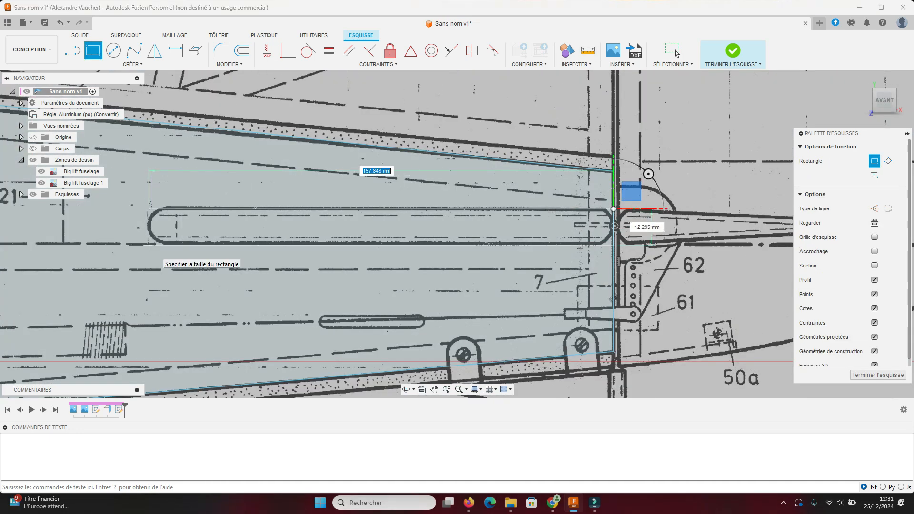
left_click(149, 244)
key("Escape")
scroll(145, 217, "up", 3)
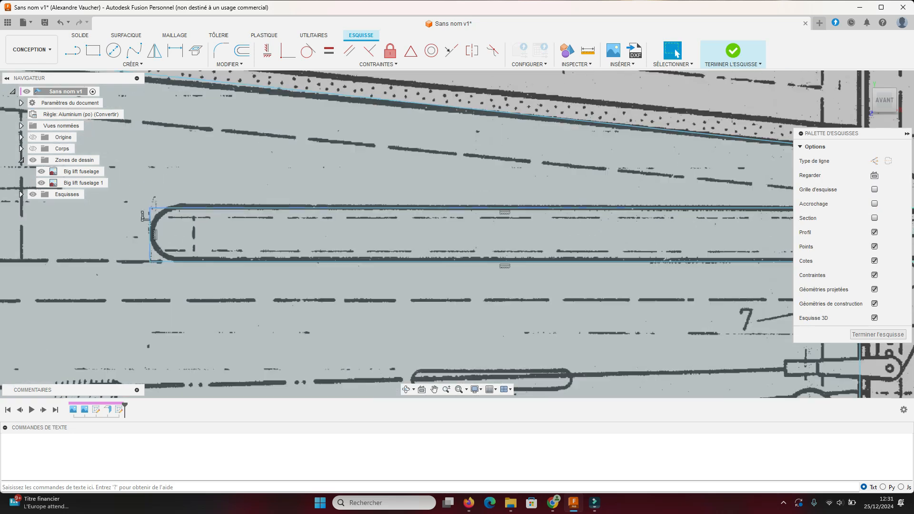
Round the two front corners of the tail slot rectangle with 6 mm fillets
left_click(221, 51)
left_click(150, 208)
type("6")
left_click(149, 262)
scroll(496, 140, "up", 1)
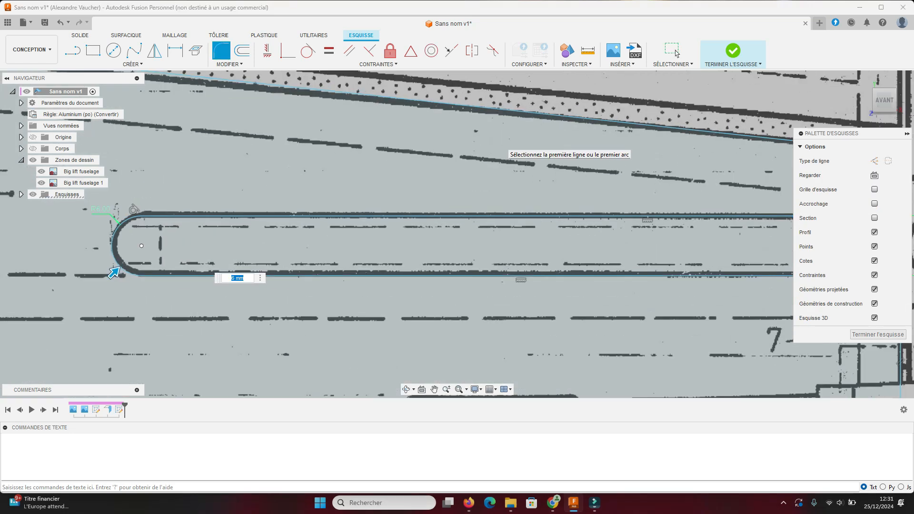
scroll(114, 272, "down", 2)
key("Escape")
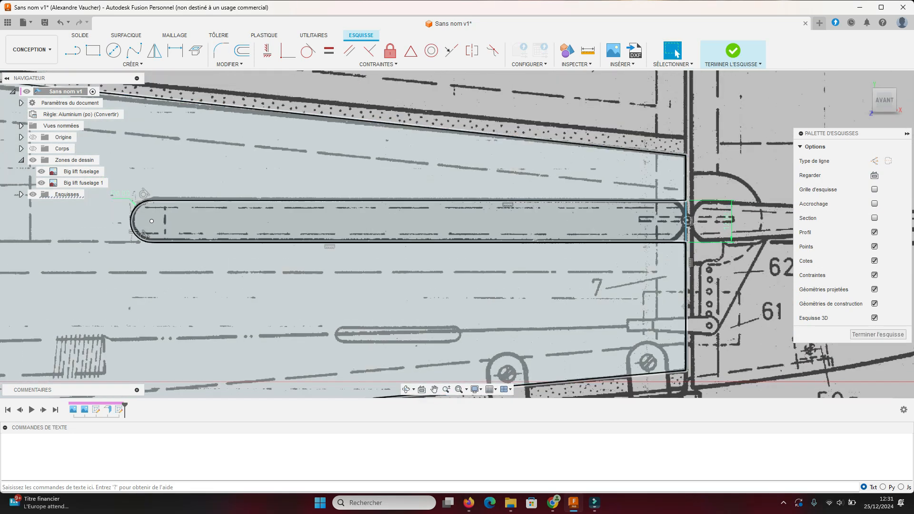
Finish the side-view sketch and show the bodies
scroll(428, 321, "down", 4)
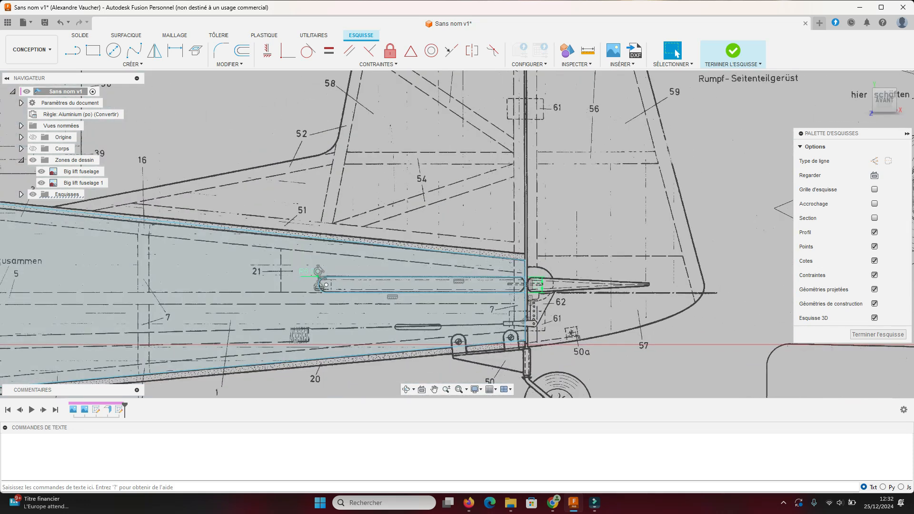
left_click(733, 51)
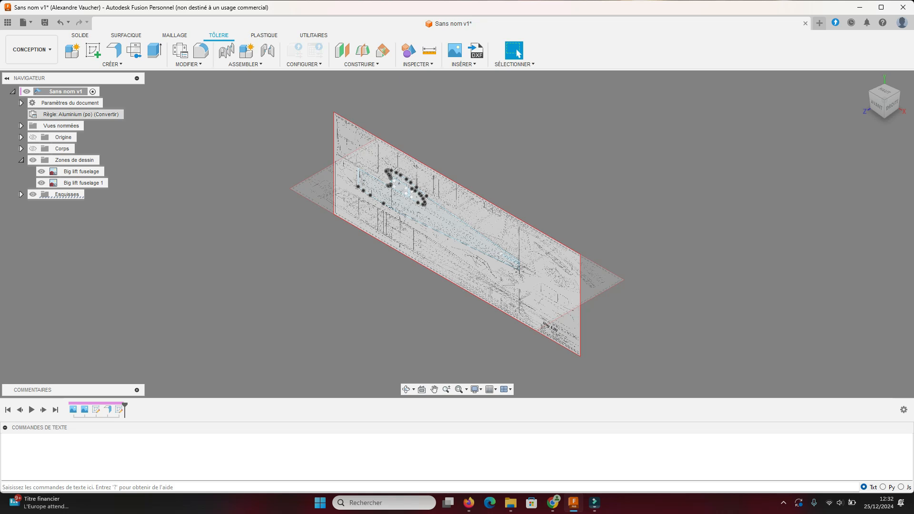
left_click(33, 149)
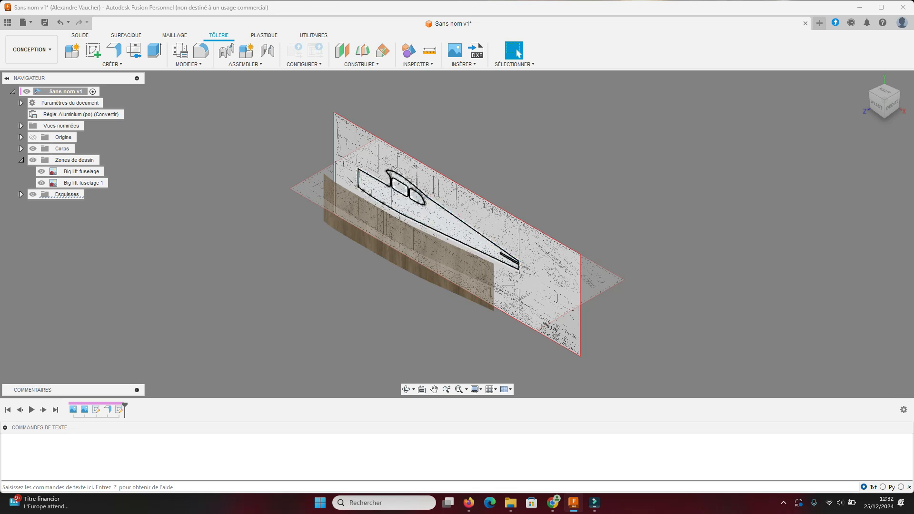
scroll(435, 191, "up", 4)
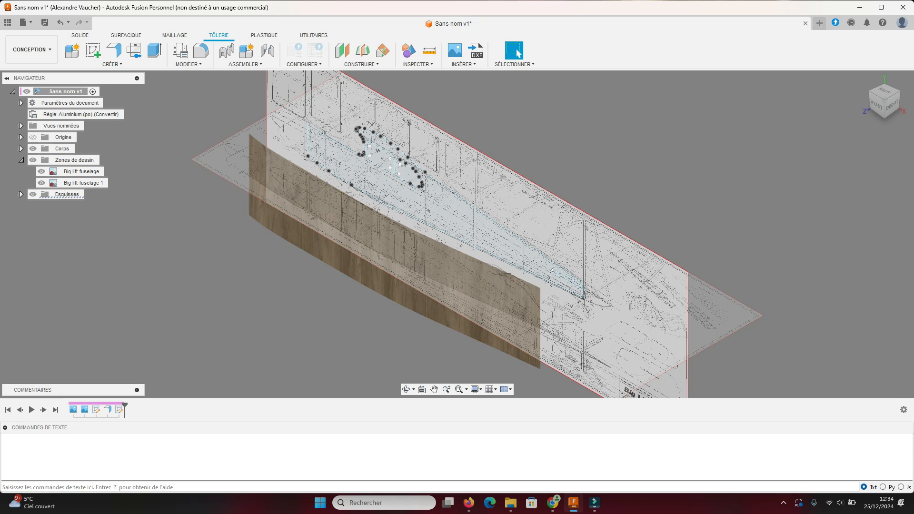
scroll(455, 237, "down", 3)
scroll(430, 229, "up", 5)
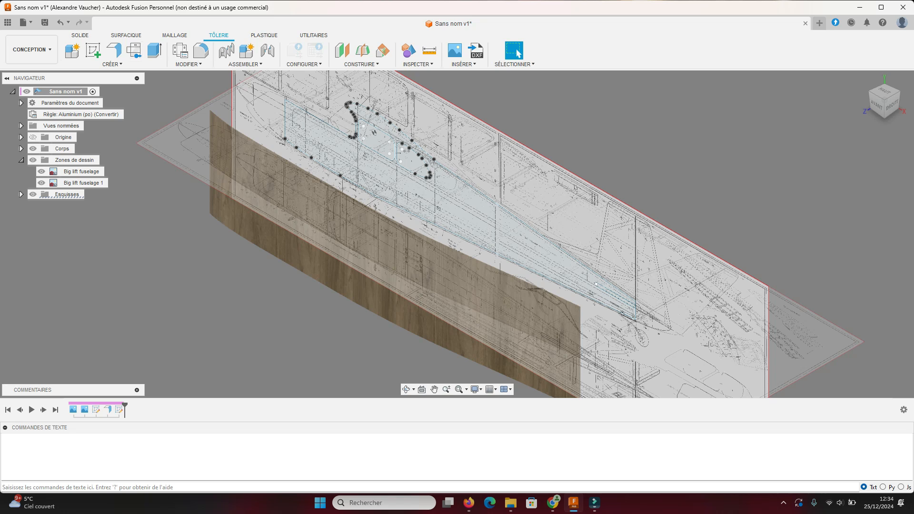
Extrude the fuselage side profile about 560.6 mm so that it passes through the curved sheet body
left_click(80, 35)
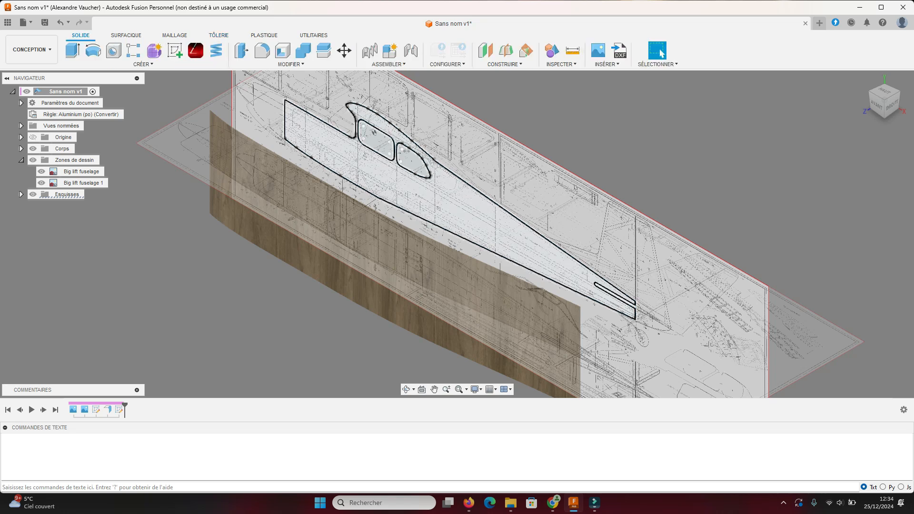
left_click(428, 205)
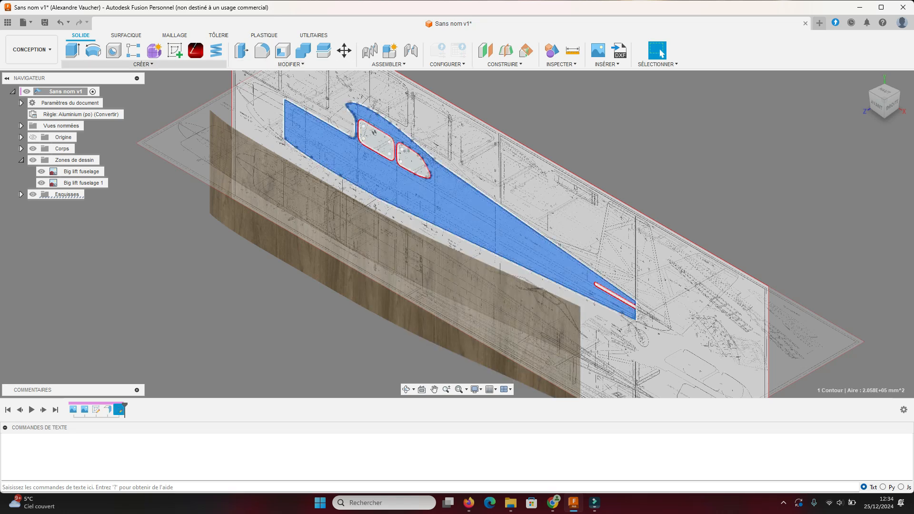
key("e")
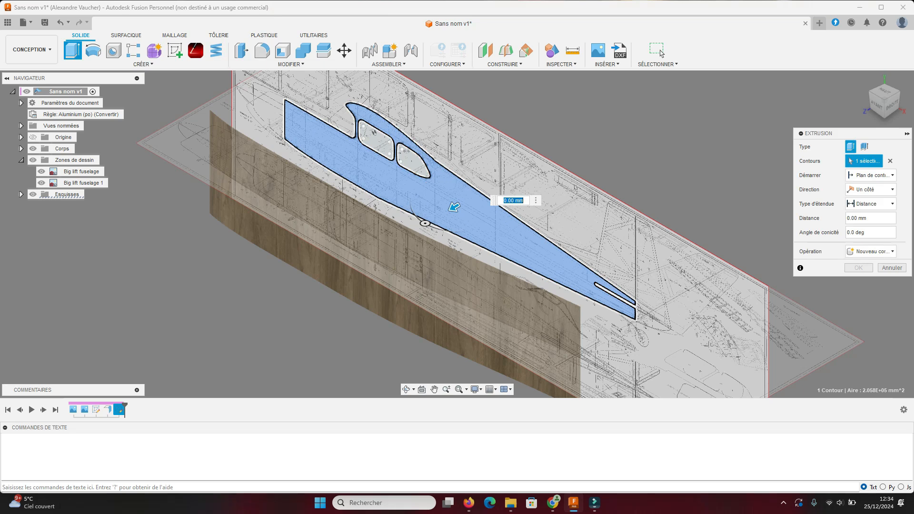
left_click_drag(453, 207, 309, 290)
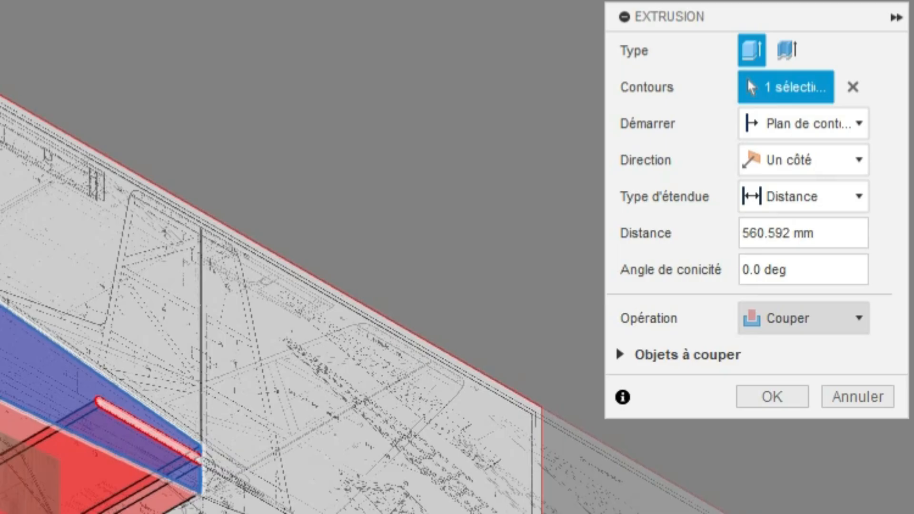
Try the Join and Cut operations on the extrusion to compare their previews
left_click(871, 251)
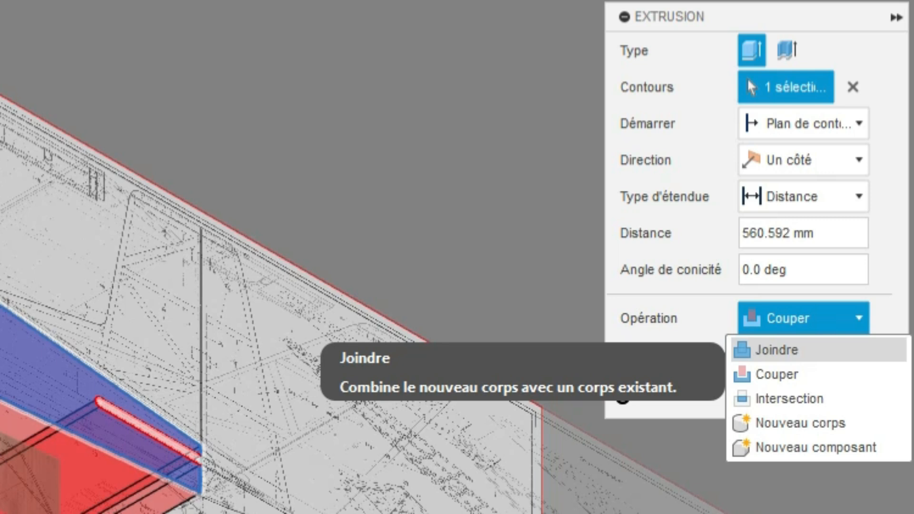
left_click(776, 350)
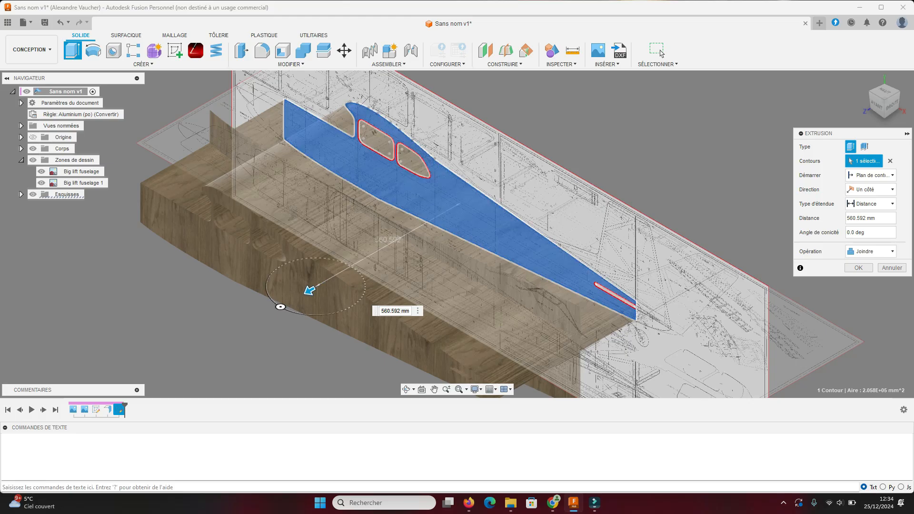
middle_click_drag(233, 281, 343, 305, "shift")
middle_click_drag(330, 257, 271, 308, "shift")
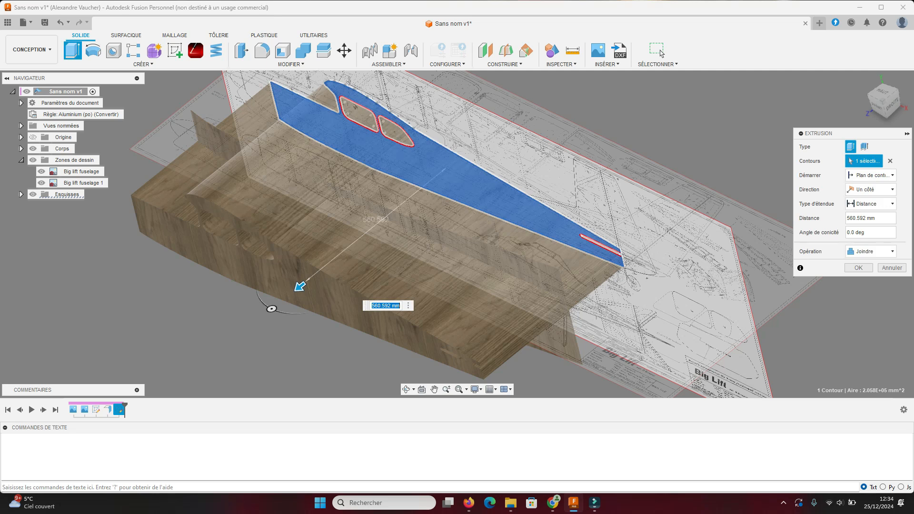
left_click(870, 251)
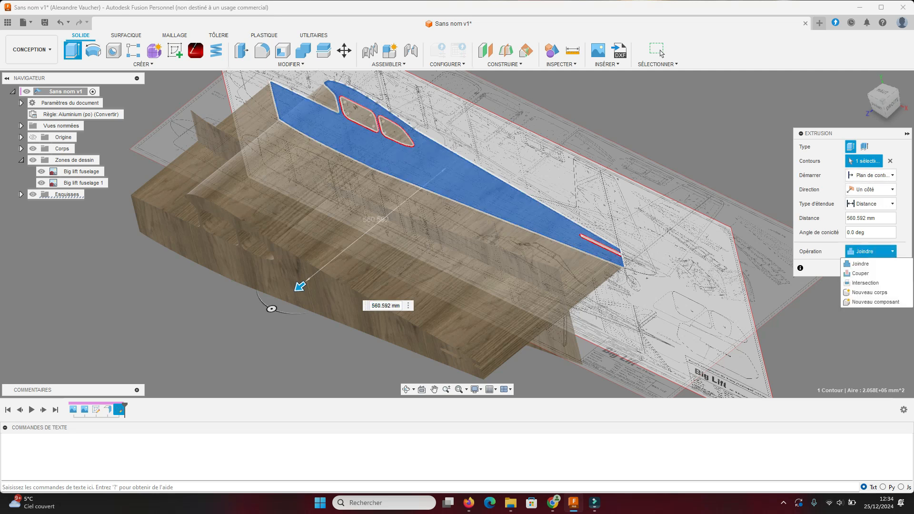
left_click(869, 274)
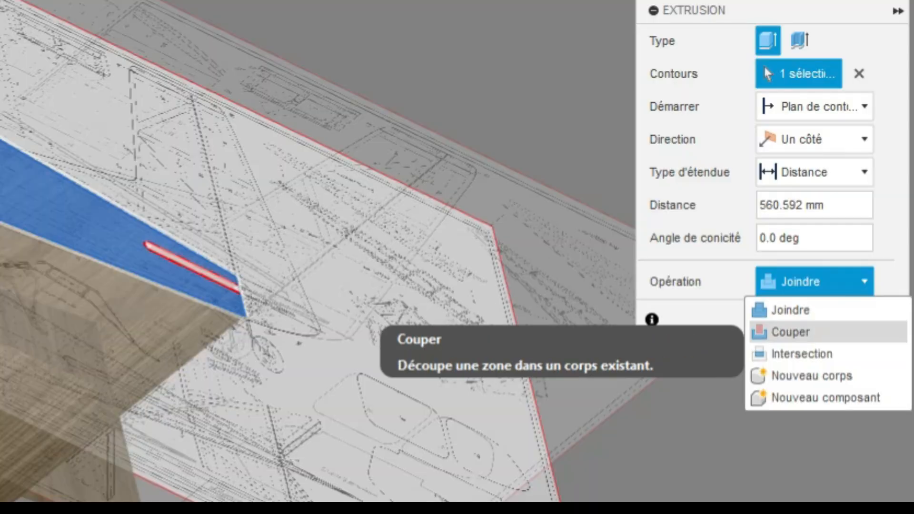
left_click(864, 273)
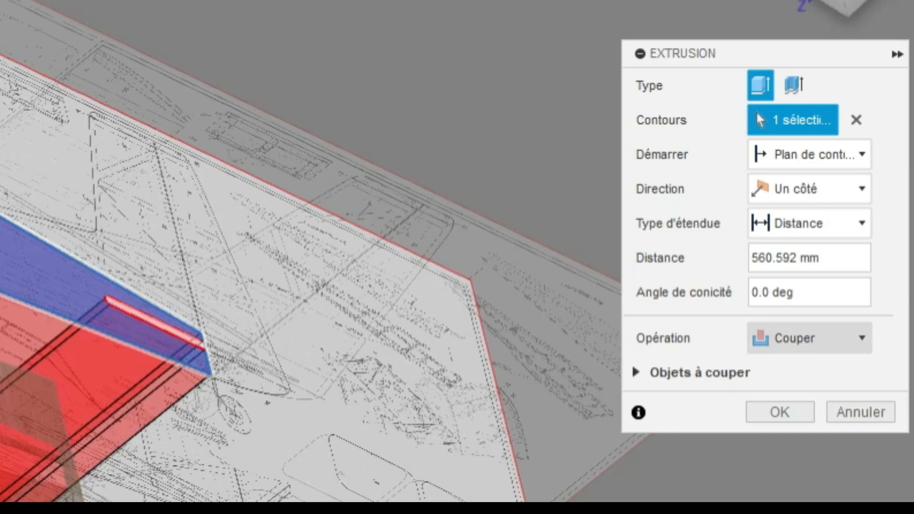
Set the extrusion operation to Intersection and complete it with the curved sheet body
left_click(809, 338)
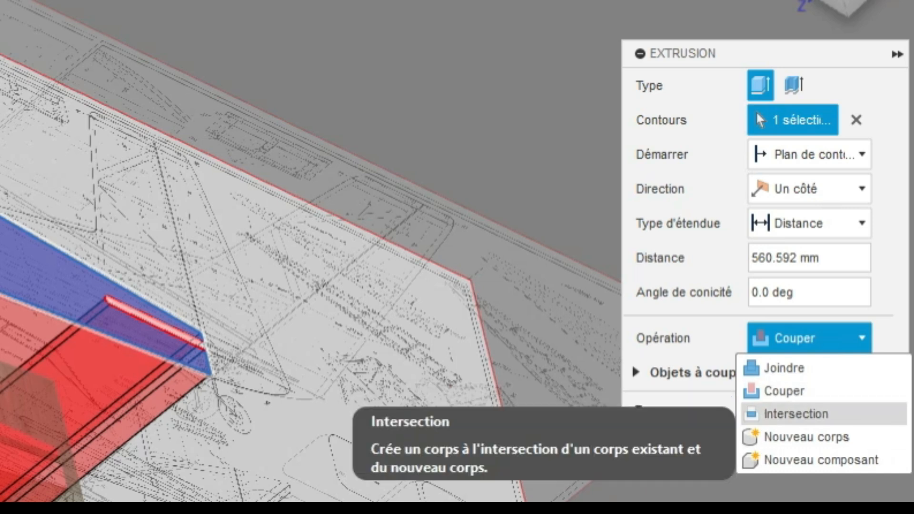
left_click(796, 413)
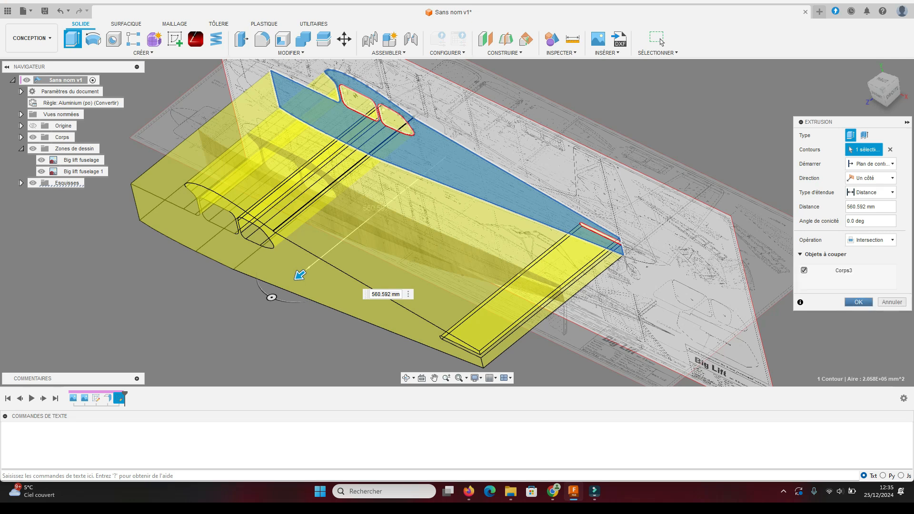
key("Return")
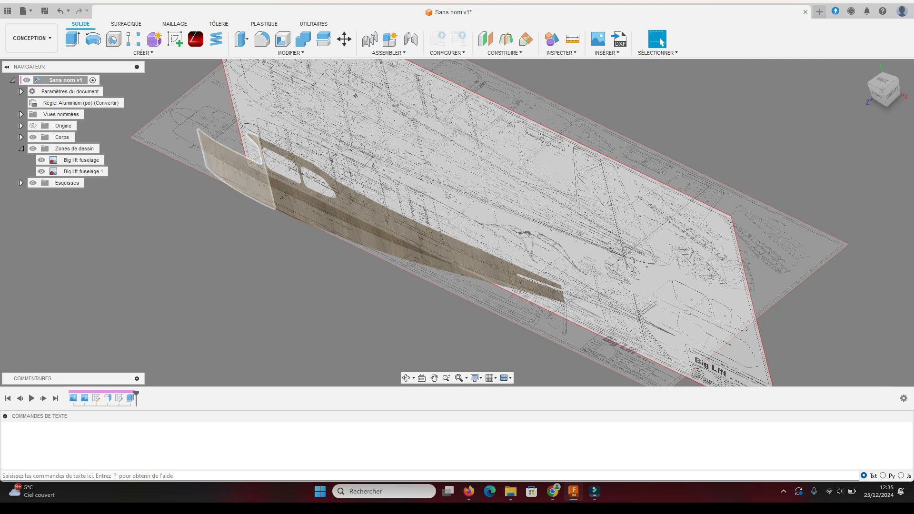
Hide both plan canvases so only the fuselage side remains displayed
middle_click_drag(237, 188, 281, 199, "shift")
left_click(661, 42)
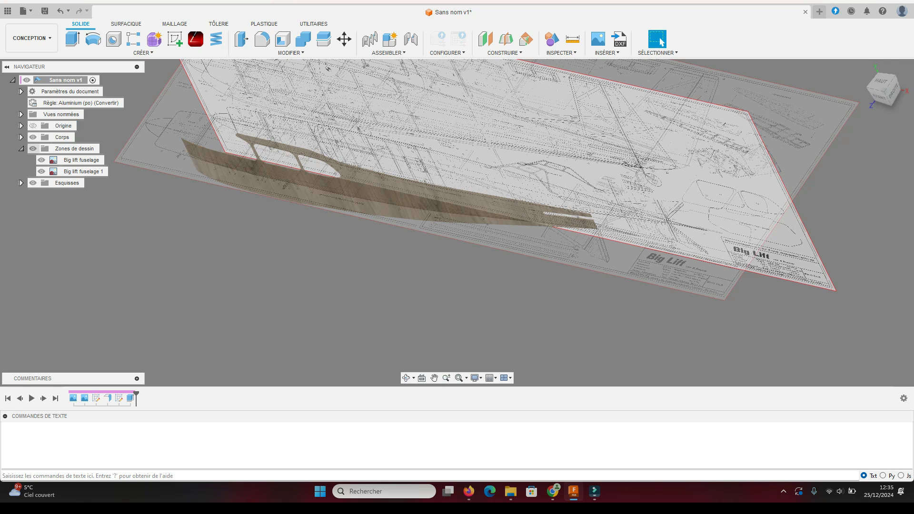
left_click(33, 148)
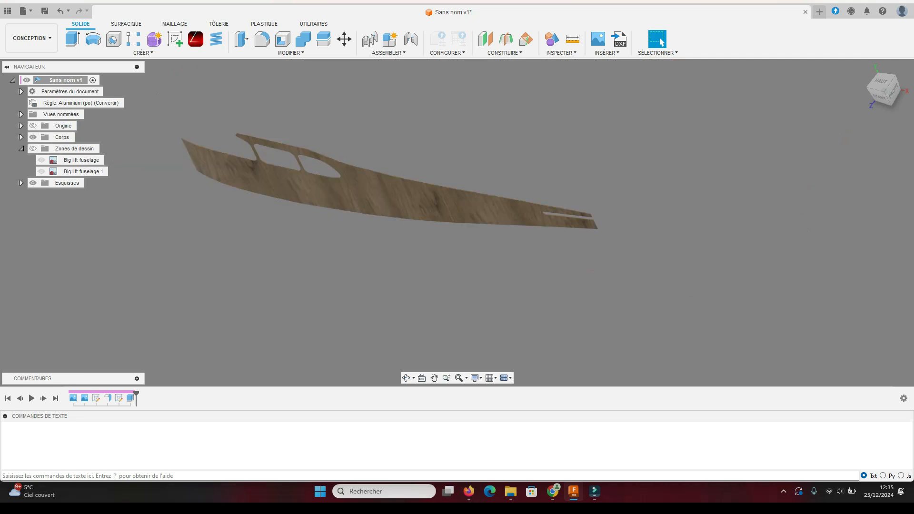
Examine the cut edges and thickness at the fuselage tail, and check the side's curvature from above
scroll(595, 221, "up", 10)
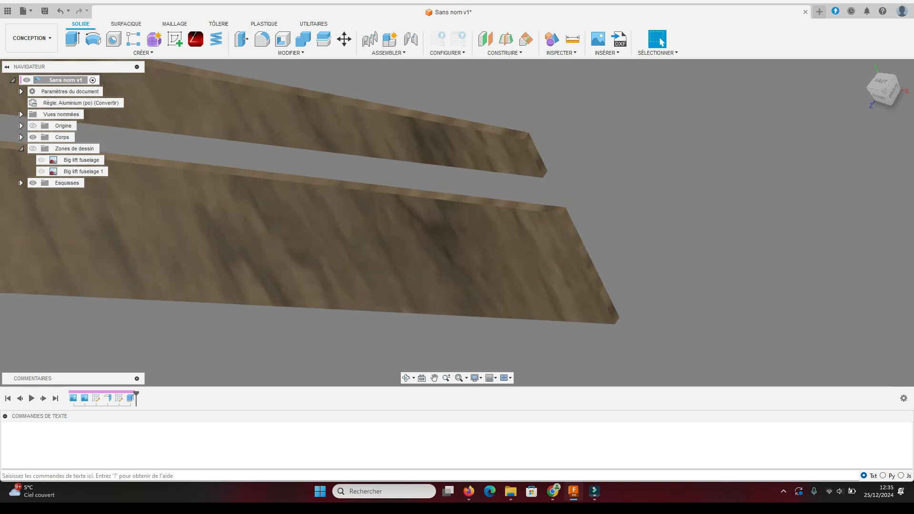
middle_click_drag(565, 208, 609, 285, "shift")
left_click(660, 42)
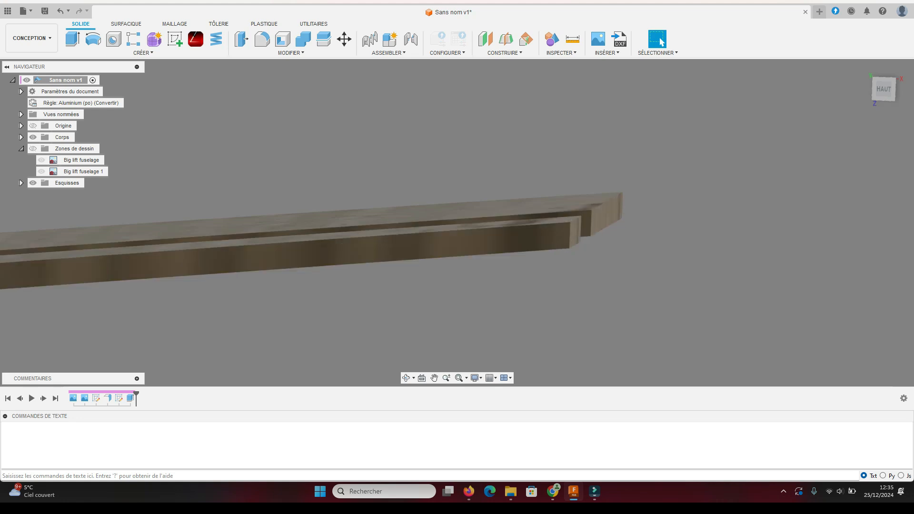
left_click(883, 89)
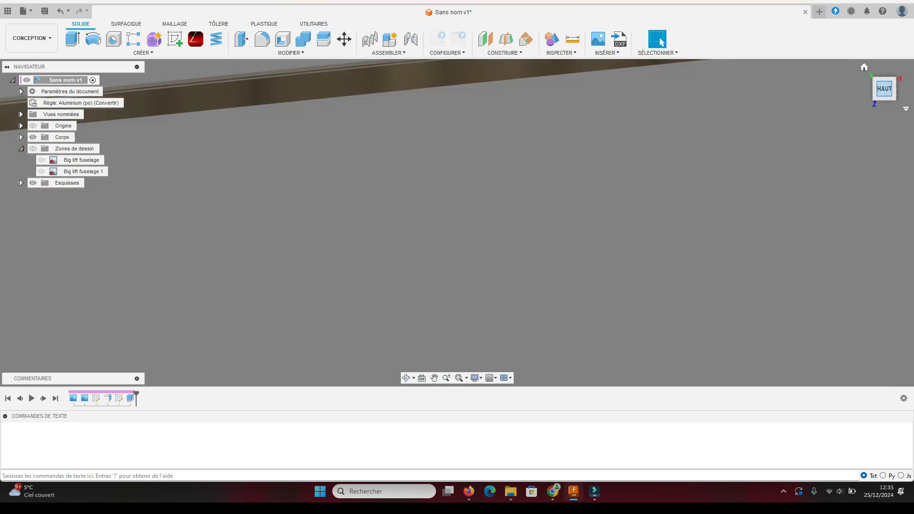
scroll(659, 202, "down", 5)
scroll(804, 107, "up", 9)
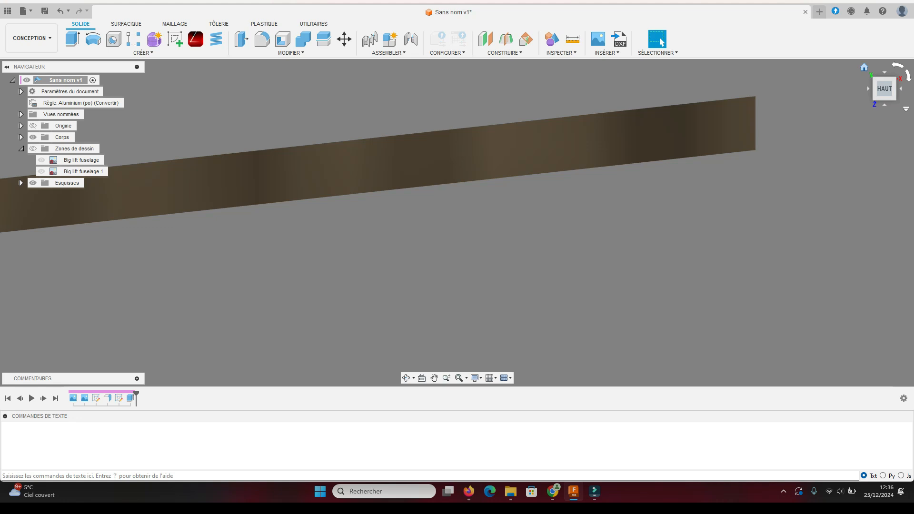
left_click(863, 67)
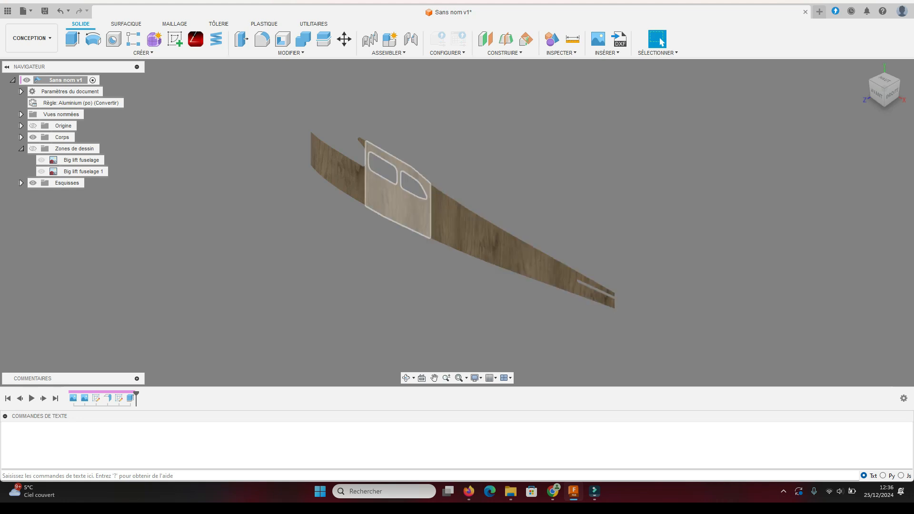
scroll(365, 195, "up", 2)
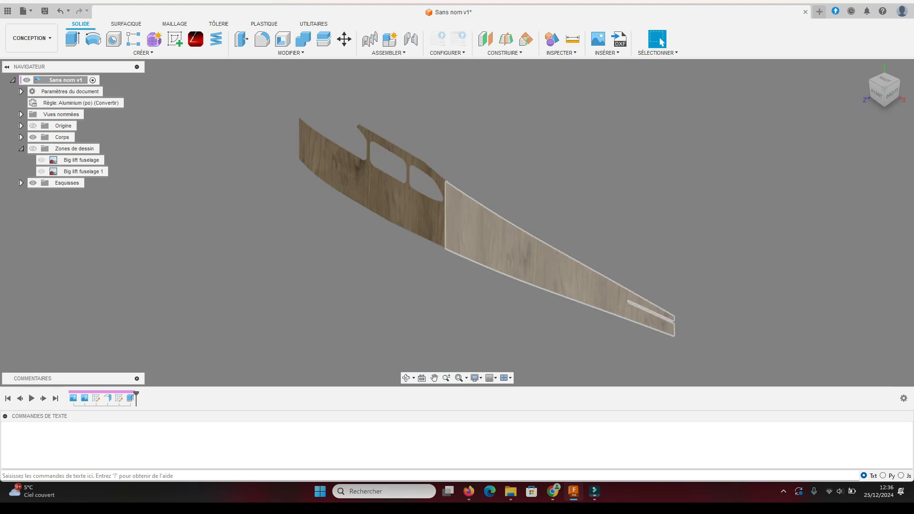
left_click(884, 81)
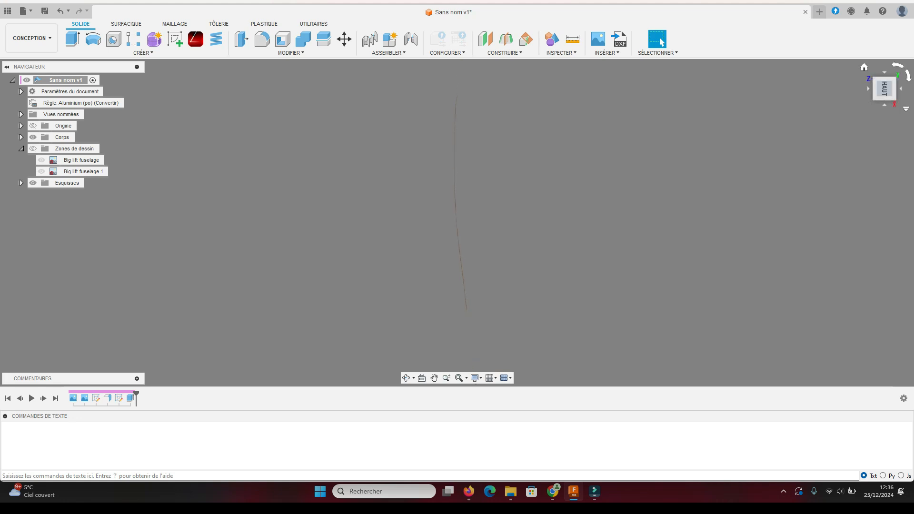
left_click(864, 67)
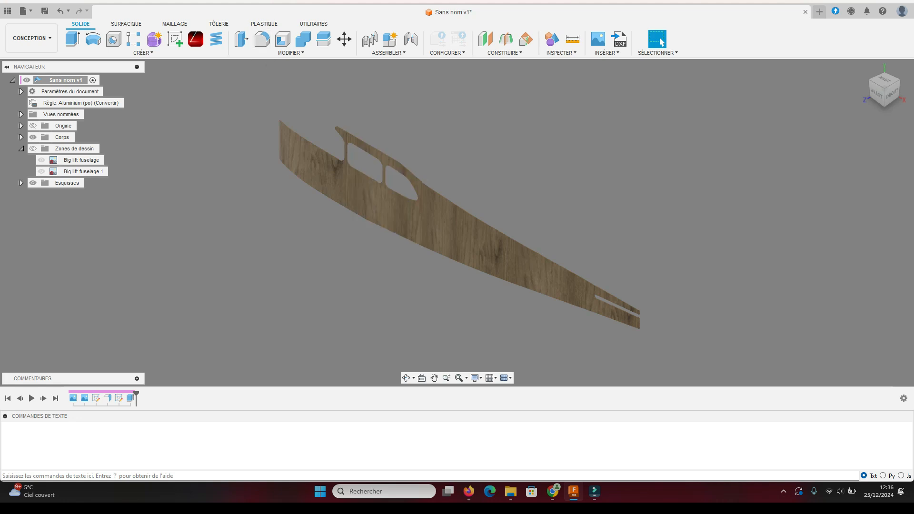
Unfold all bends of the curved fuselage side, keeping the cabin window section as the fixed face
left_click(219, 24)
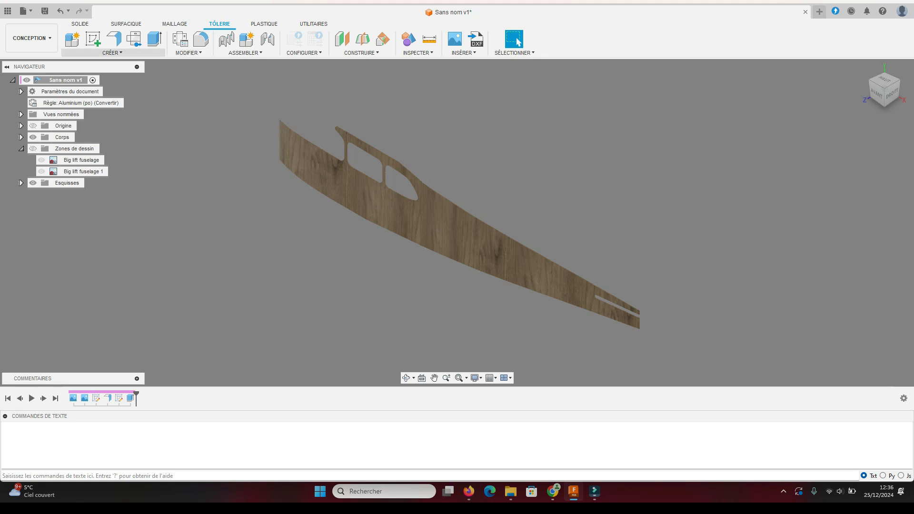
left_click(188, 52)
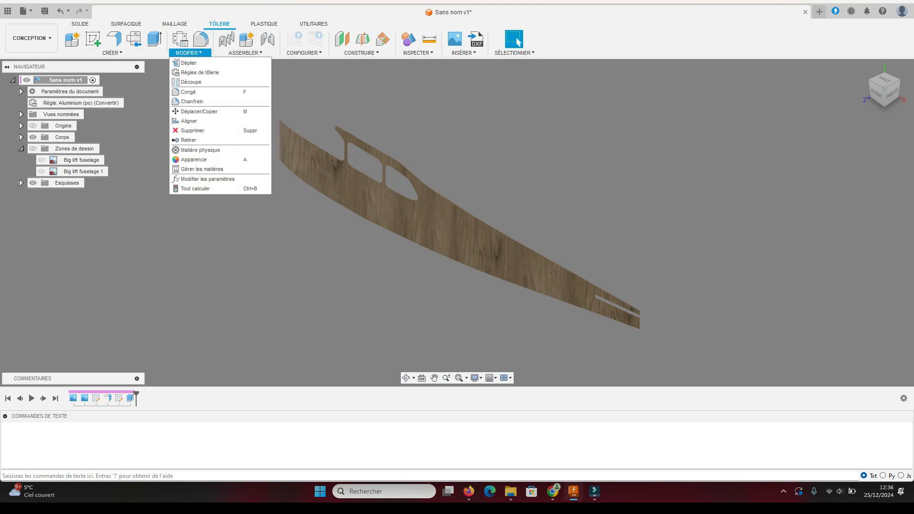
left_click(188, 63)
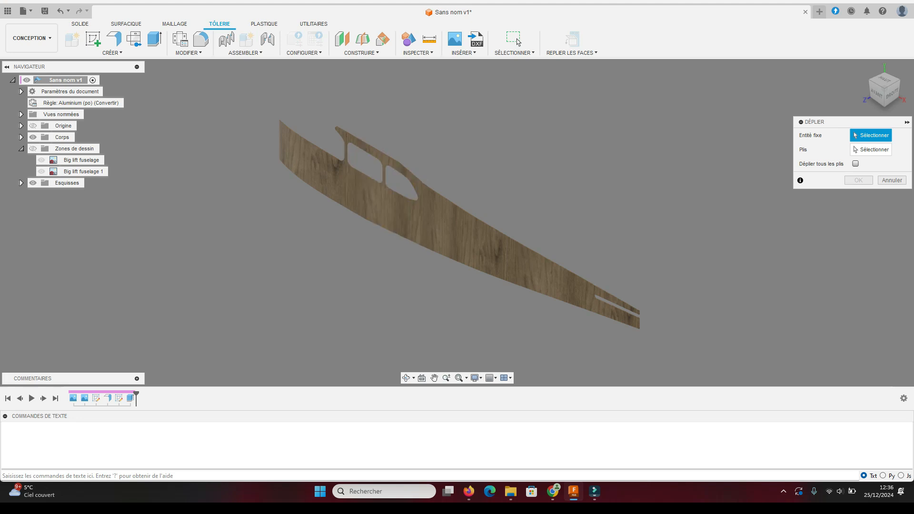
left_click(376, 202)
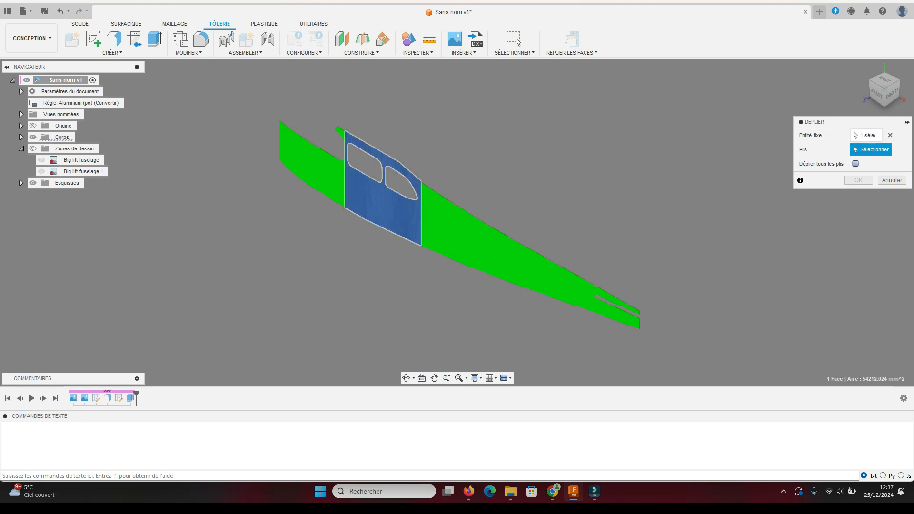
left_click(855, 163)
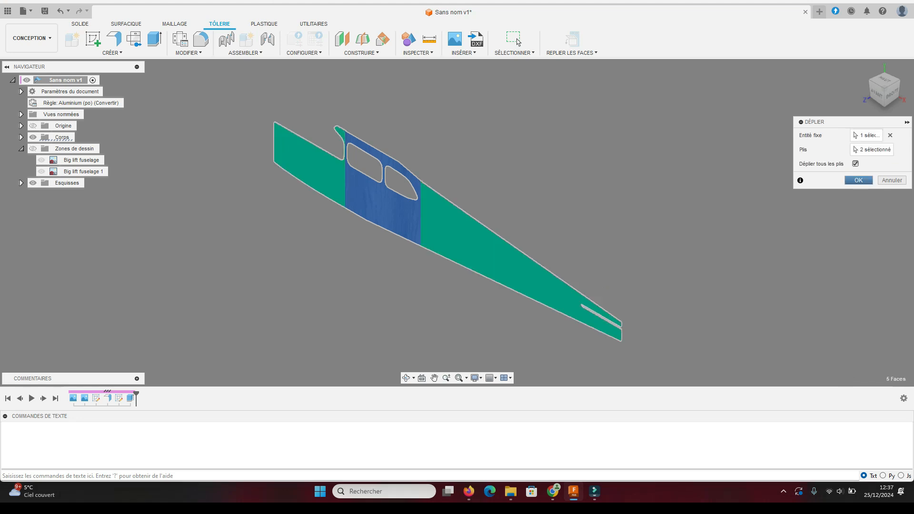
left_click(858, 180)
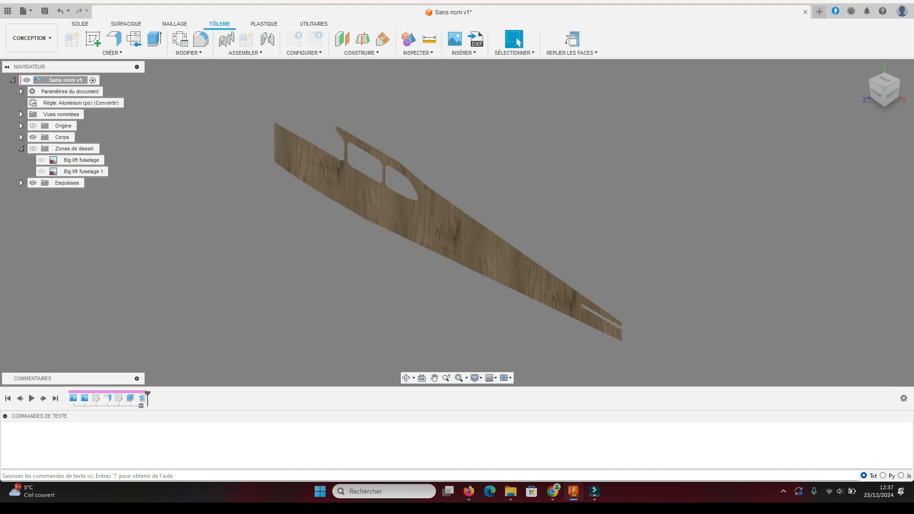
Examine the flattened fuselage side from the front, and check its tail-end edge and thickness from above
left_click(876, 93)
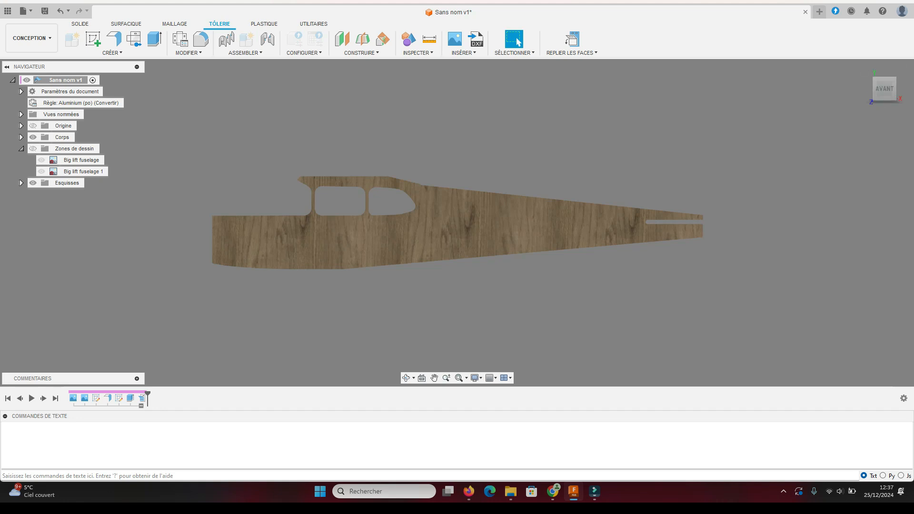
scroll(709, 220, "up", 10)
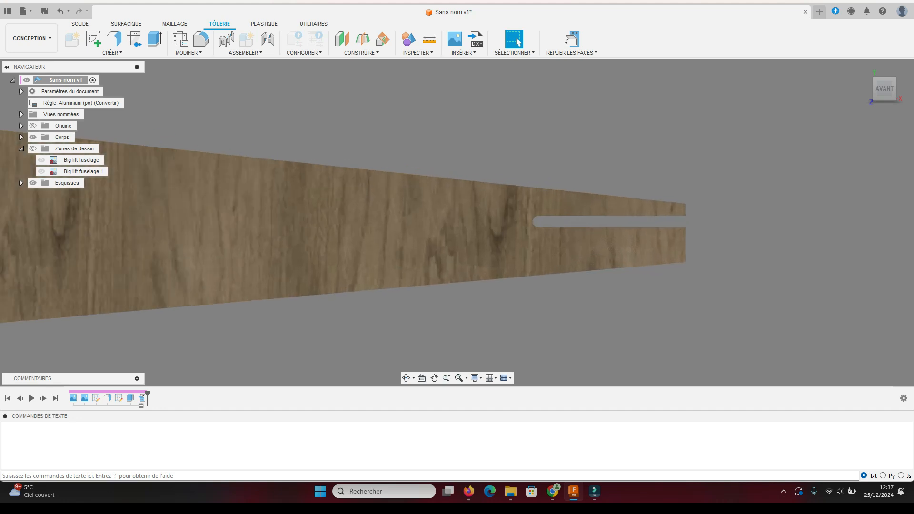
scroll(651, 245, "up", 5)
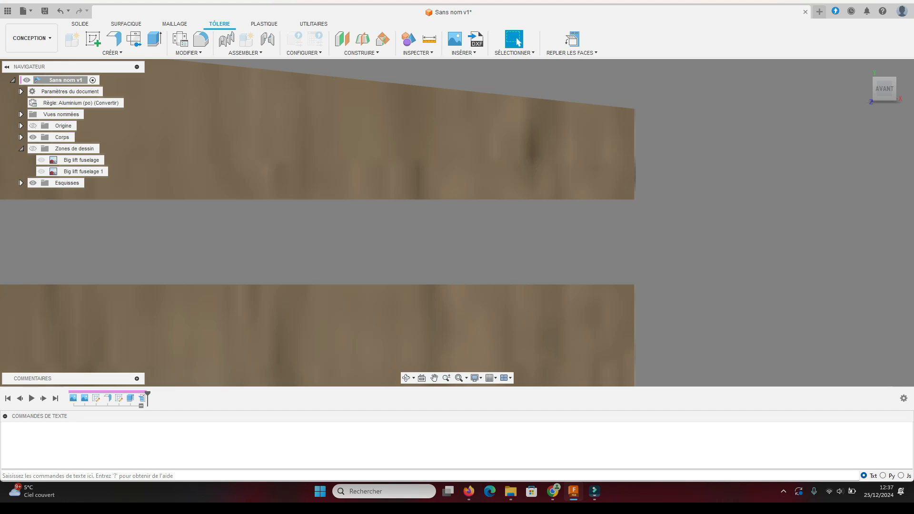
middle_click_drag(636, 201, 686, 343, "shift")
left_click(884, 88)
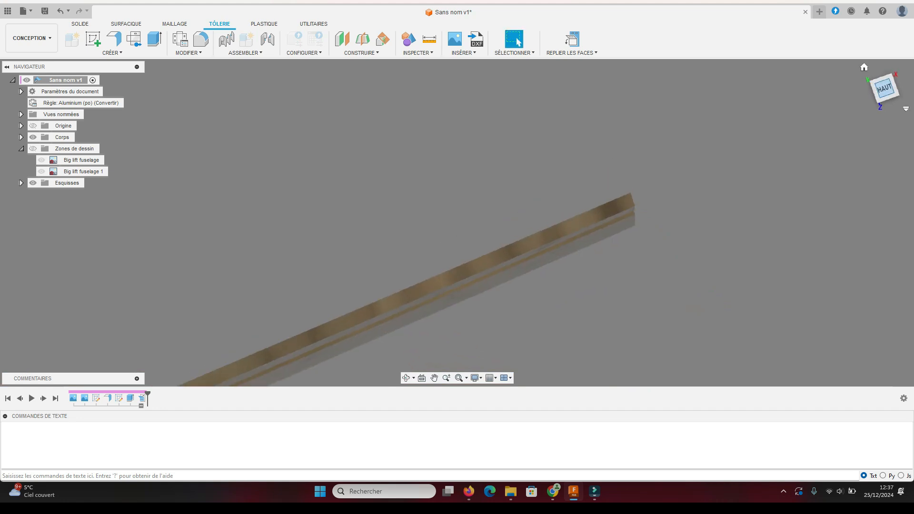
scroll(624, 318, "up", 4)
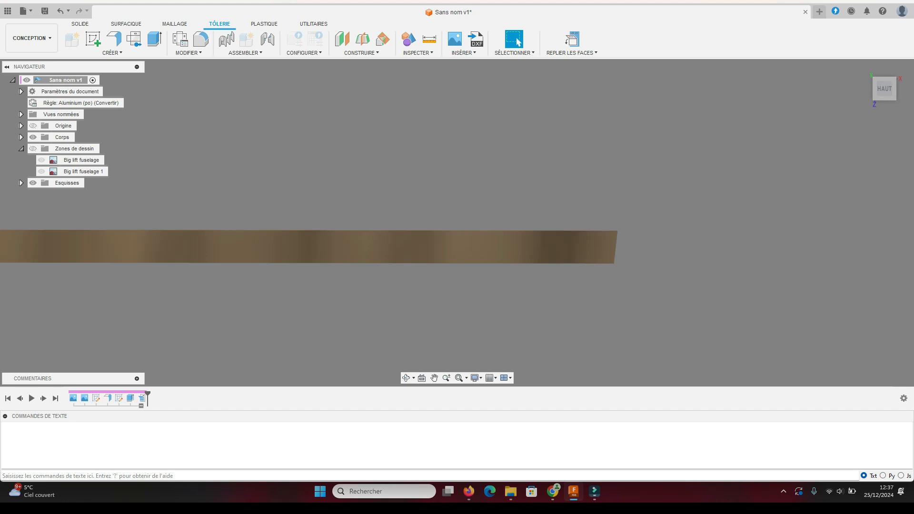
scroll(609, 193, "down", 5)
scroll(564, 177, "up", 4)
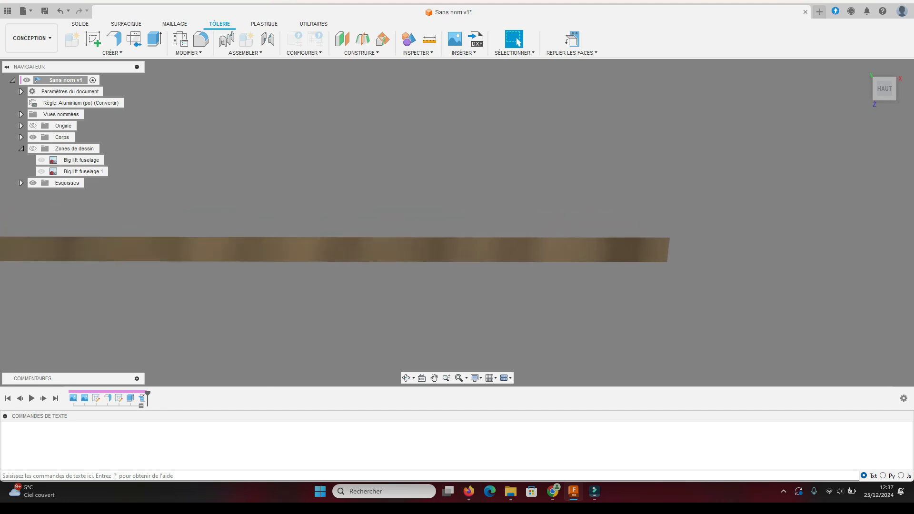
scroll(600, 212, "up", 2)
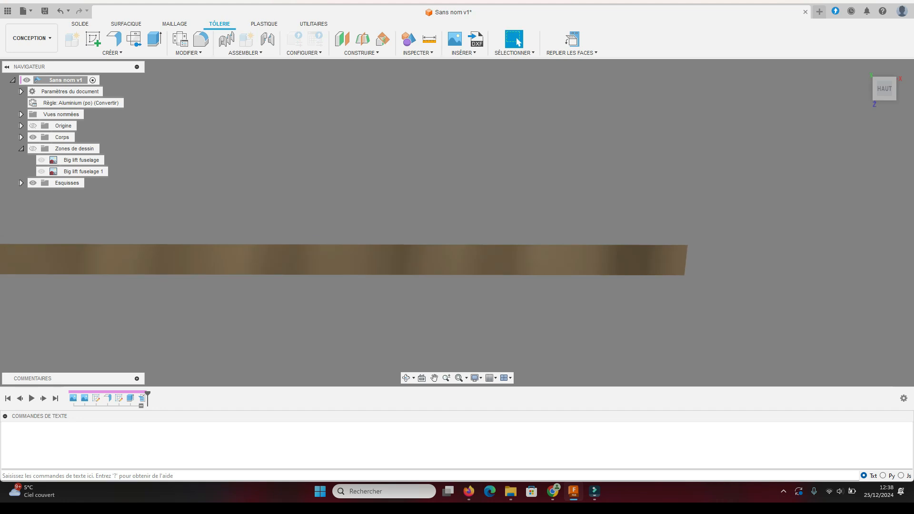
scroll(690, 277, "down", 1)
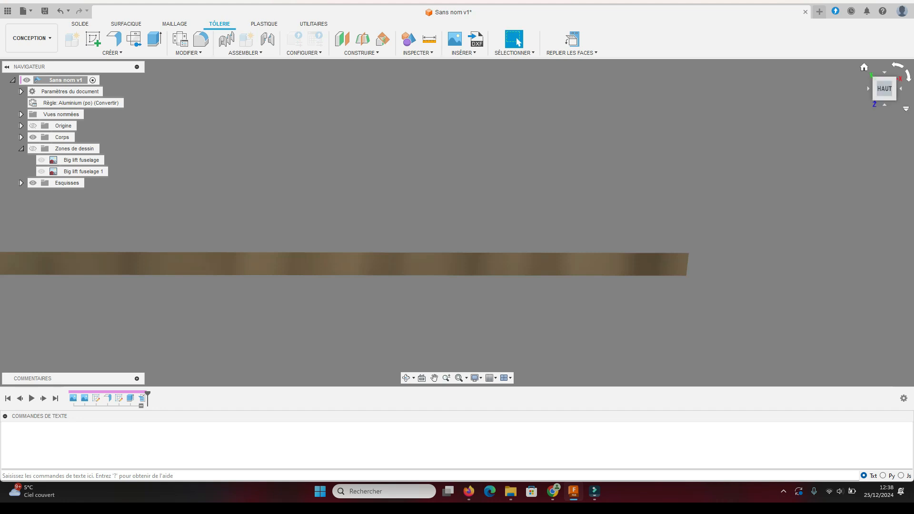
scroll(694, 271, "up", 5)
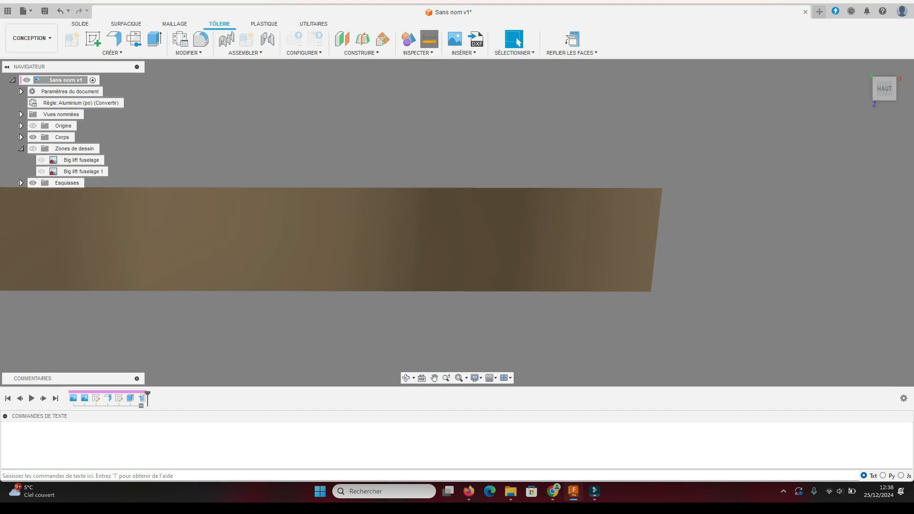
Measure between the two tail-end corner vertices of the flattened side, and display the XYZ deltas in the first coordinate mode
left_click(429, 40)
left_click(662, 188)
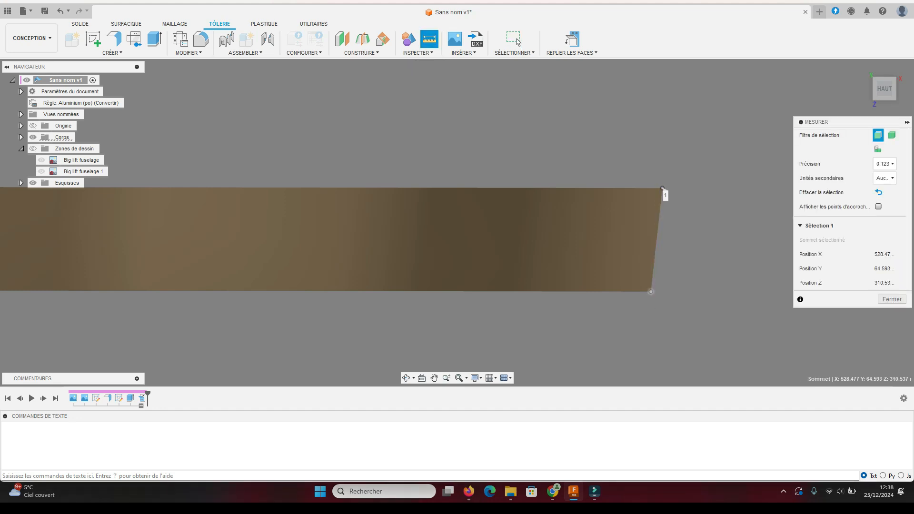
left_click(650, 292)
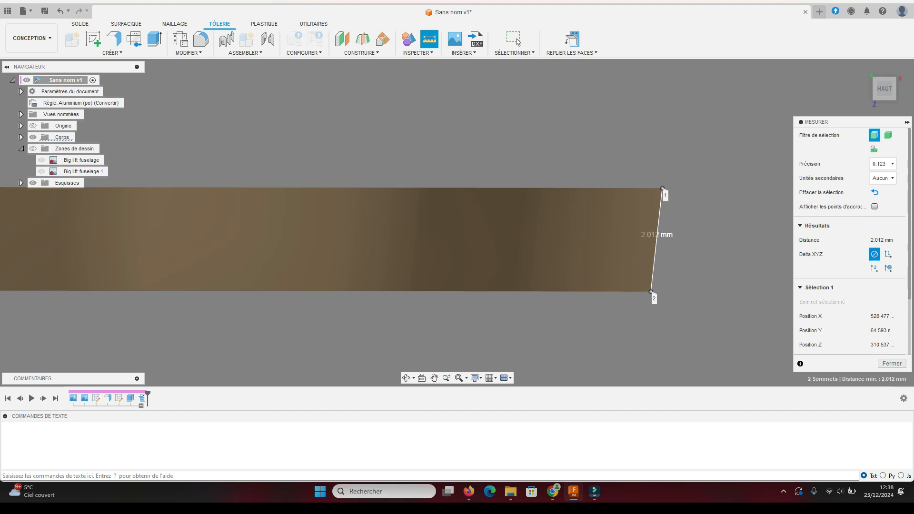
left_click(888, 254)
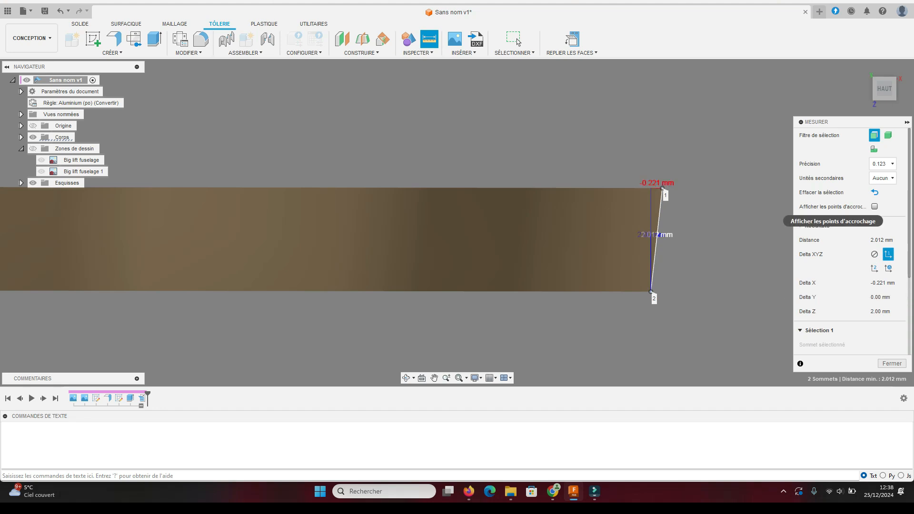
scroll(673, 199, "up", 2)
scroll(673, 198, "down", 6)
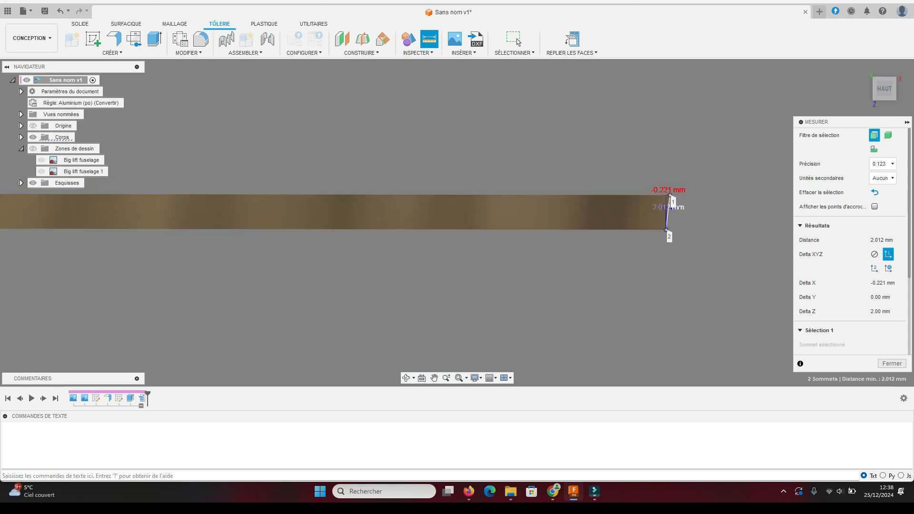
Measure the thickness edge at the nose end of the flattened side
scroll(671, 199, "down", 8)
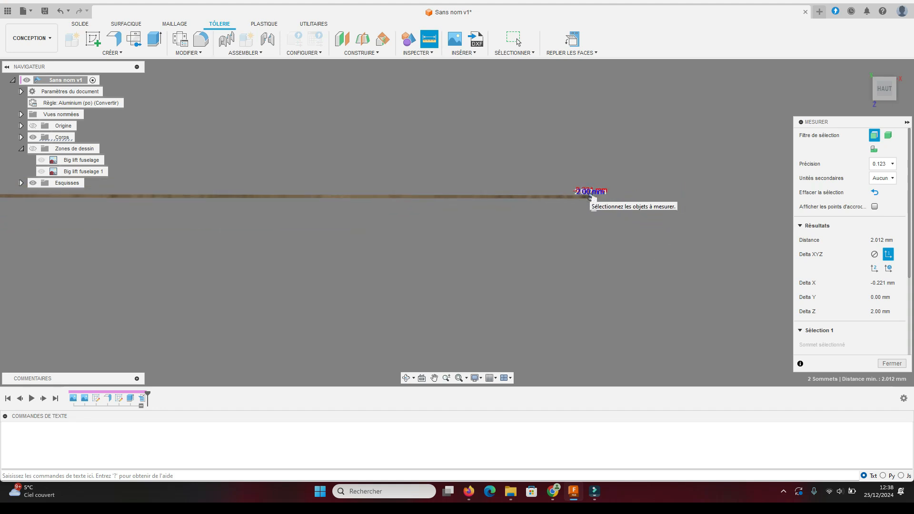
scroll(585, 196, "up", 5)
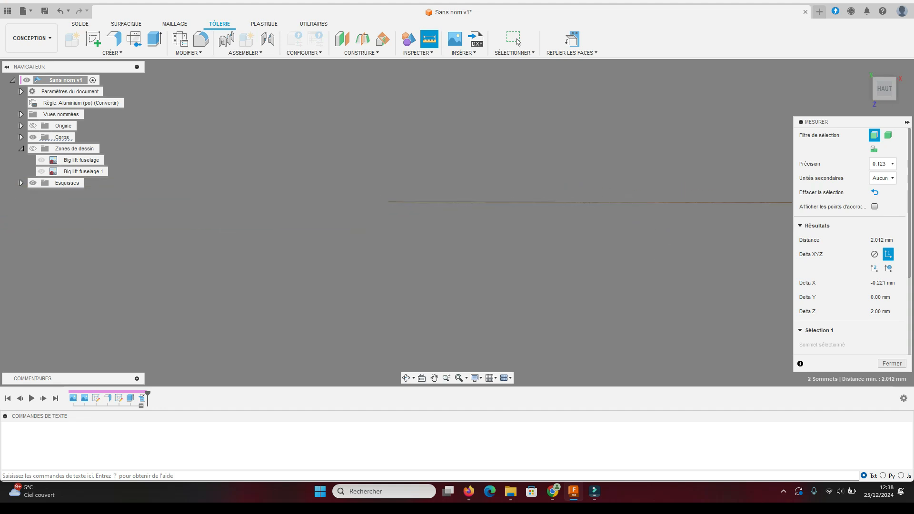
scroll(372, 200, "up", 6)
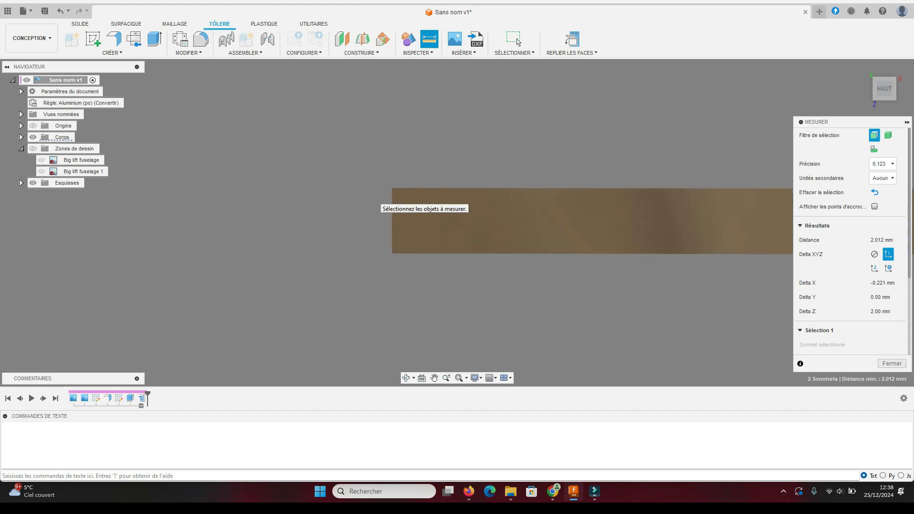
left_click(373, 200)
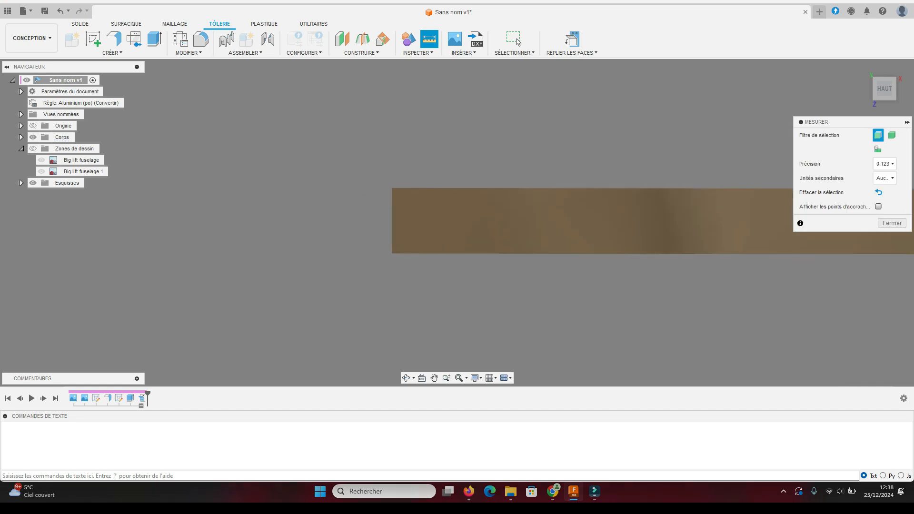
left_click(392, 219)
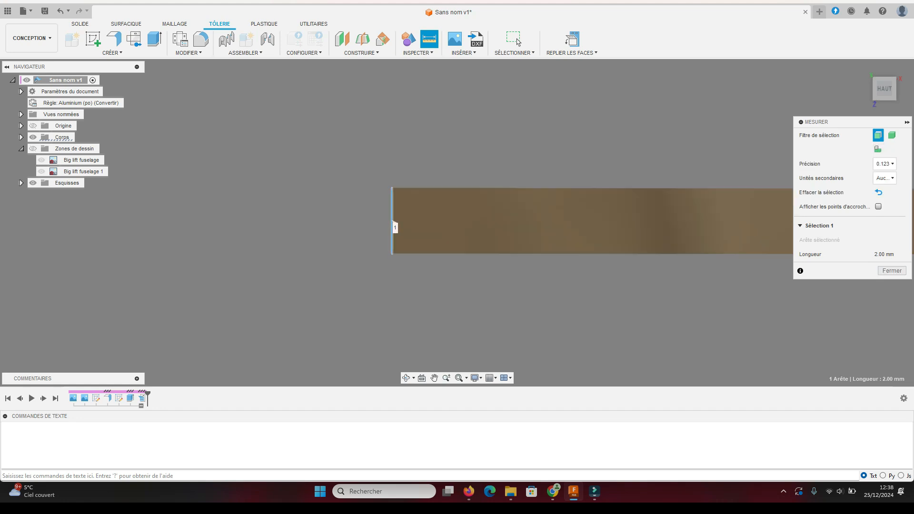
left_click(518, 42)
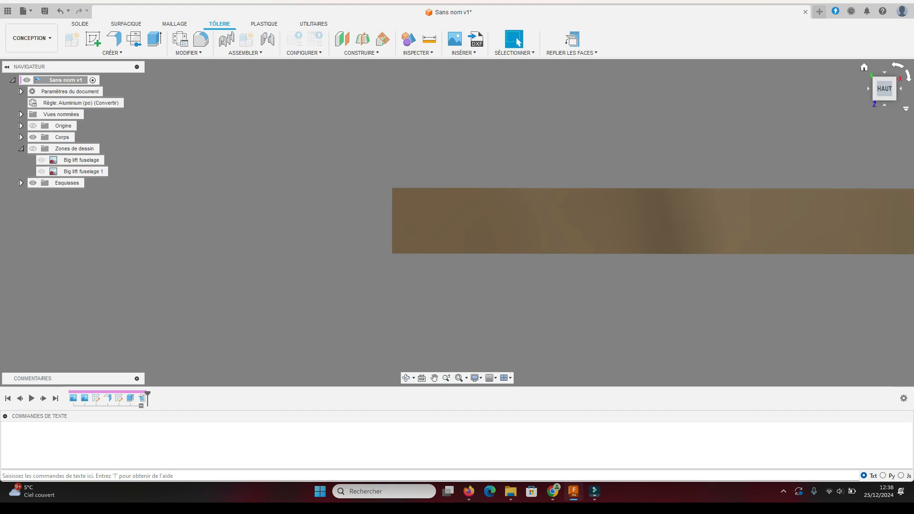
Try to refold the flattened fuselage side to its curved shape
left_click(864, 67)
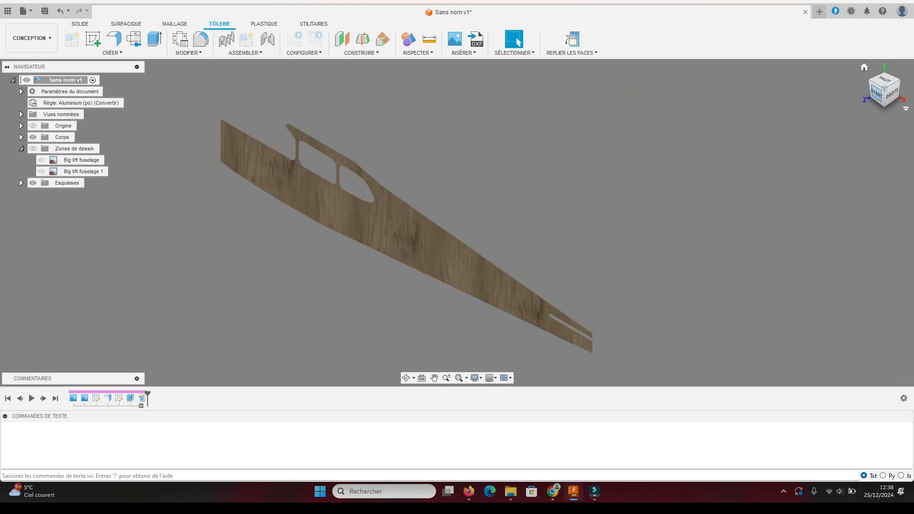
left_click(876, 94)
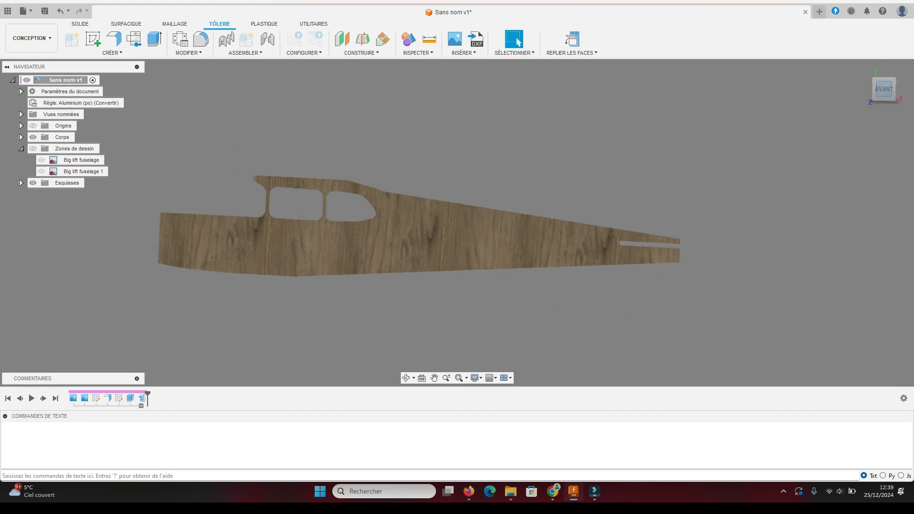
left_click(863, 67)
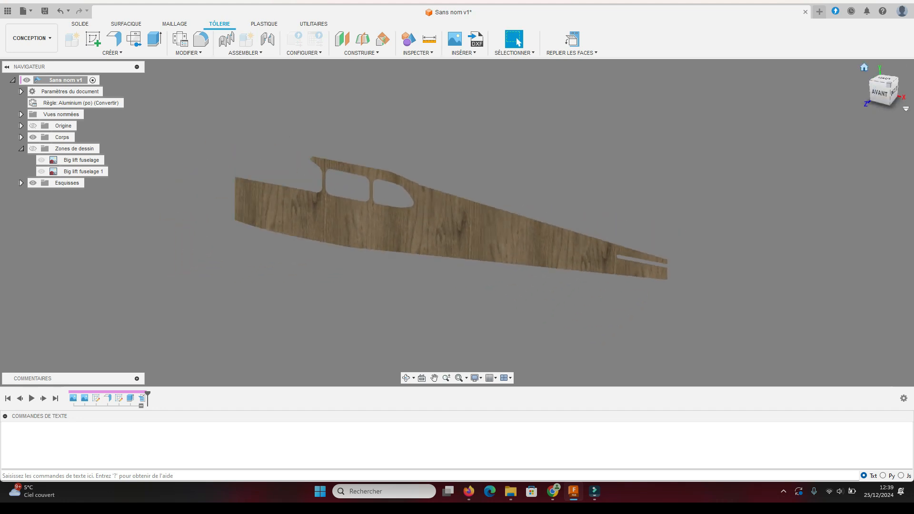
scroll(863, 68, "down", 1)
scroll(860, 66, "up", 2)
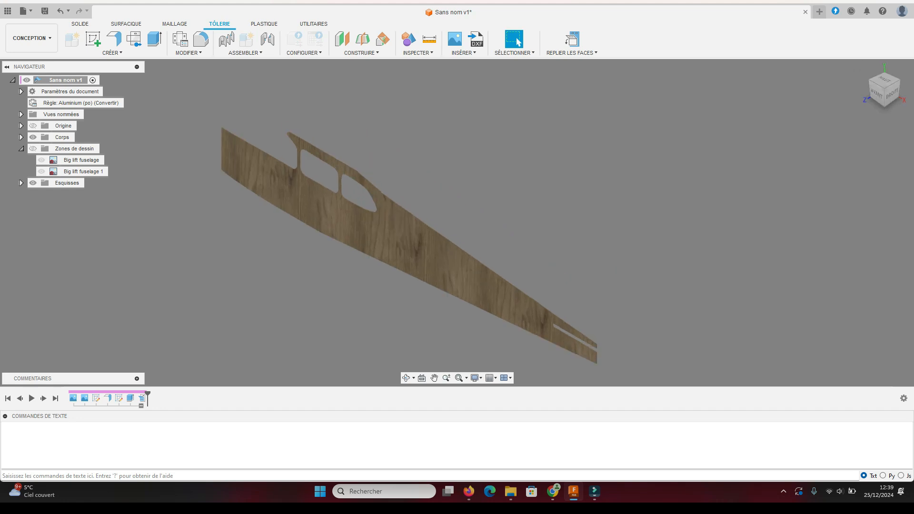
left_click(571, 52)
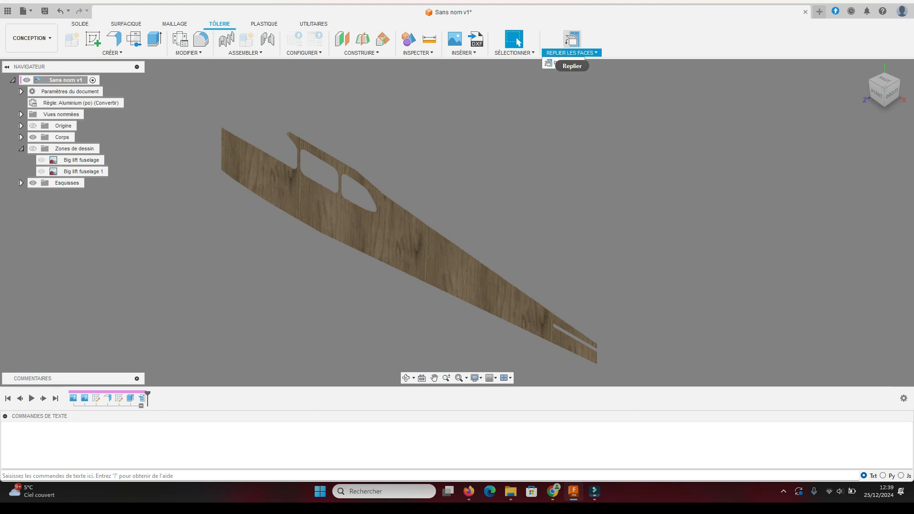
left_click(551, 63)
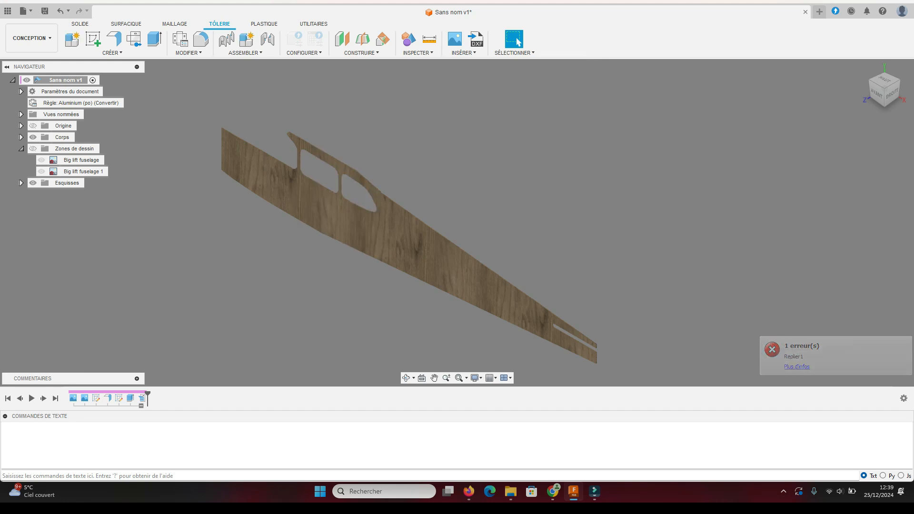
scroll(326, 245, "down", 2)
scroll(323, 218, "up", 4)
Edit the plan-view curve sketch and unfix the fuselage-side spline at its nose end
left_click(322, 218)
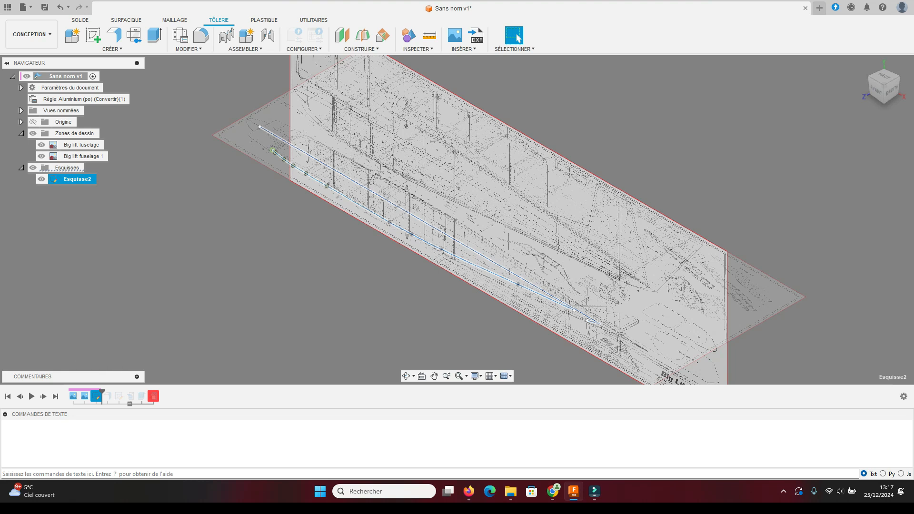
right_click(69, 180)
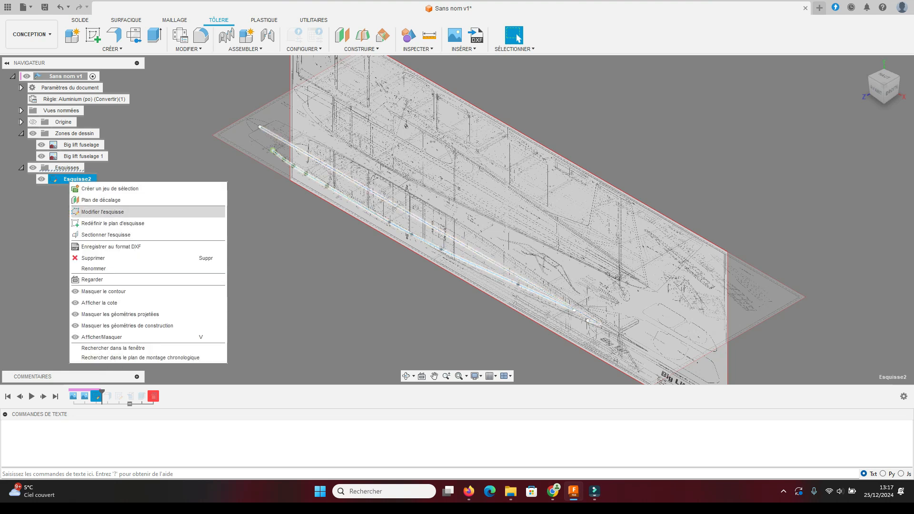
left_click(103, 212)
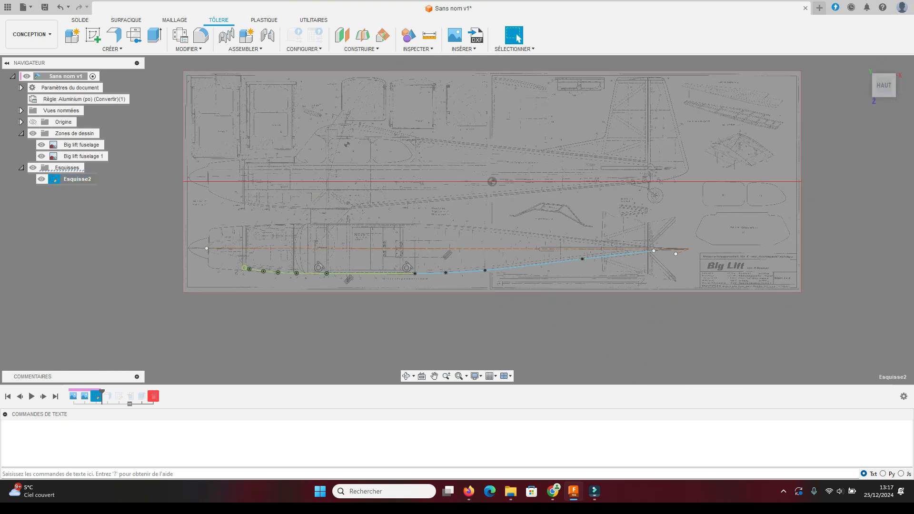
scroll(244, 269, "up", 10)
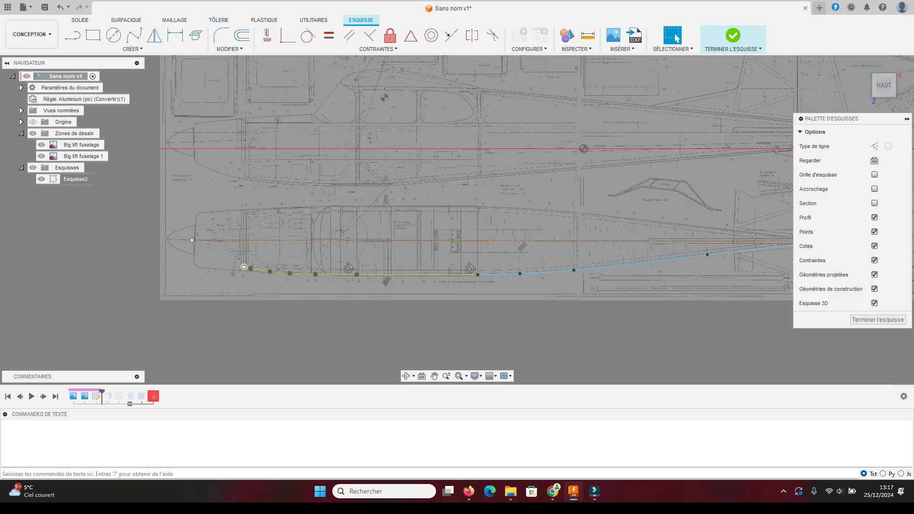
scroll(242, 267, "up", 5)
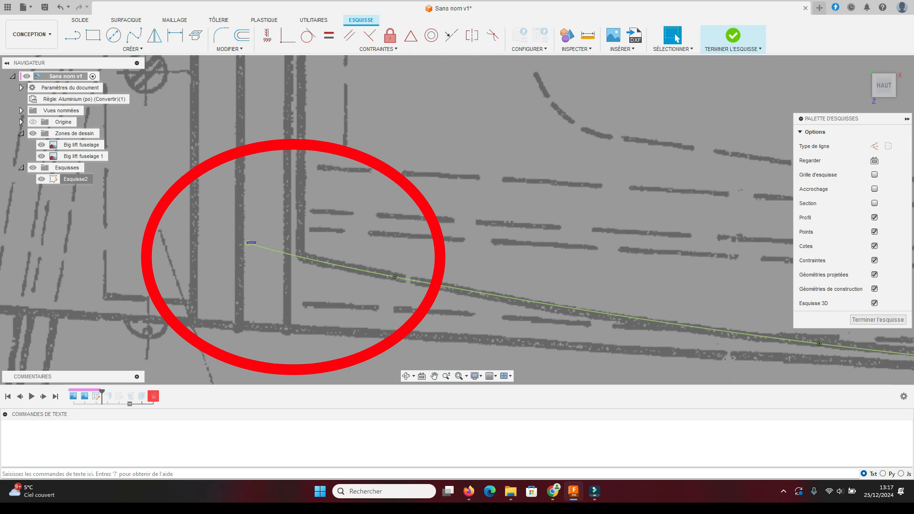
left_click(267, 249)
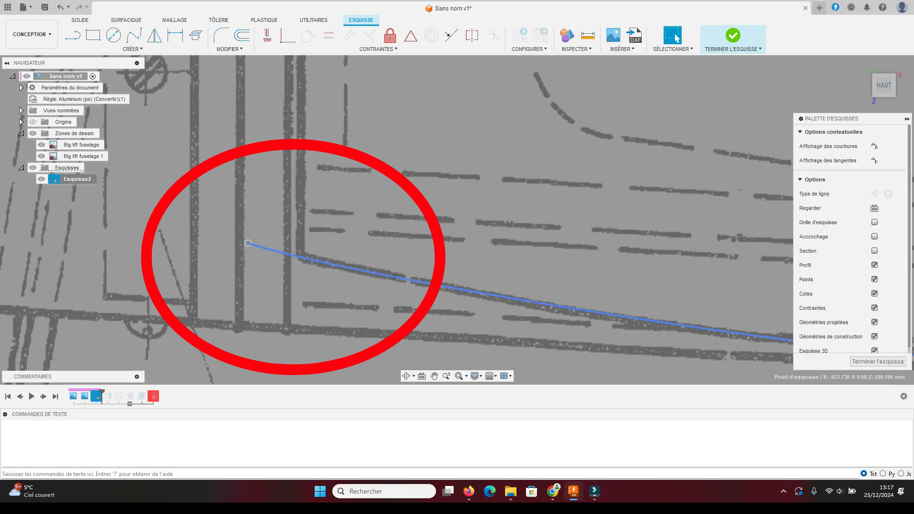
left_click(390, 36)
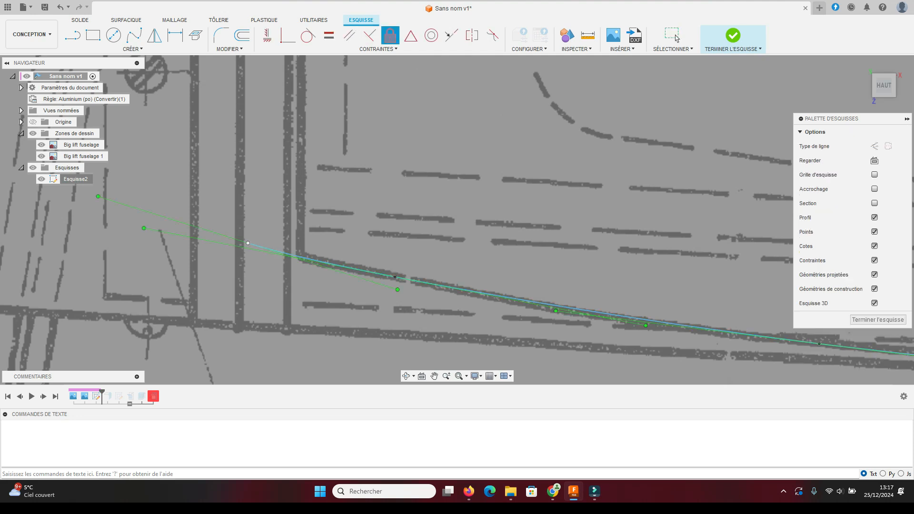
key("Escape")
Move the spline's nose endpoint aft onto the rear line of the front former in the plan view
mouse_move(248, 243)
left_mouse_down()
mouse_move(300, 256)
mouse_move(288, 254)
mouse_move(286, 268)
mouse_move(286, 254)
left_mouse_up()
scroll(290, 271, "up", 2)
scroll(286, 254, "down", 4)
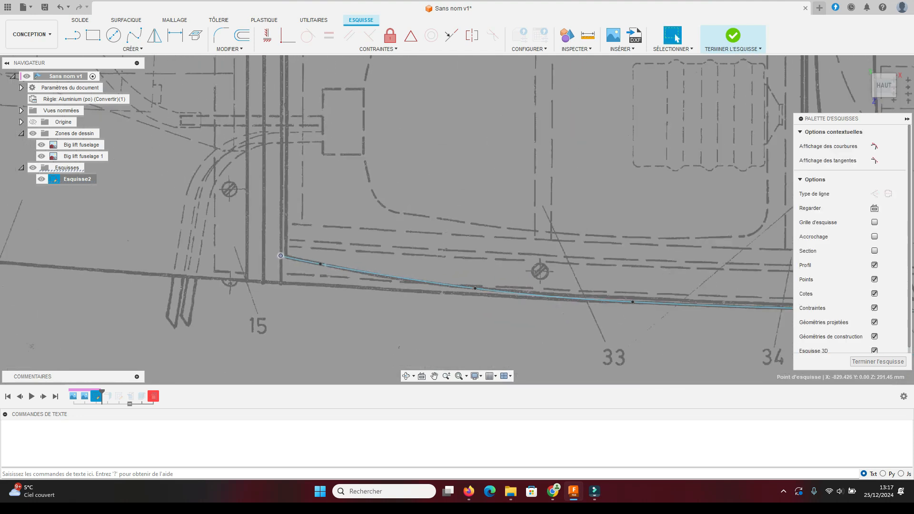
scroll(308, 257, "up", 3)
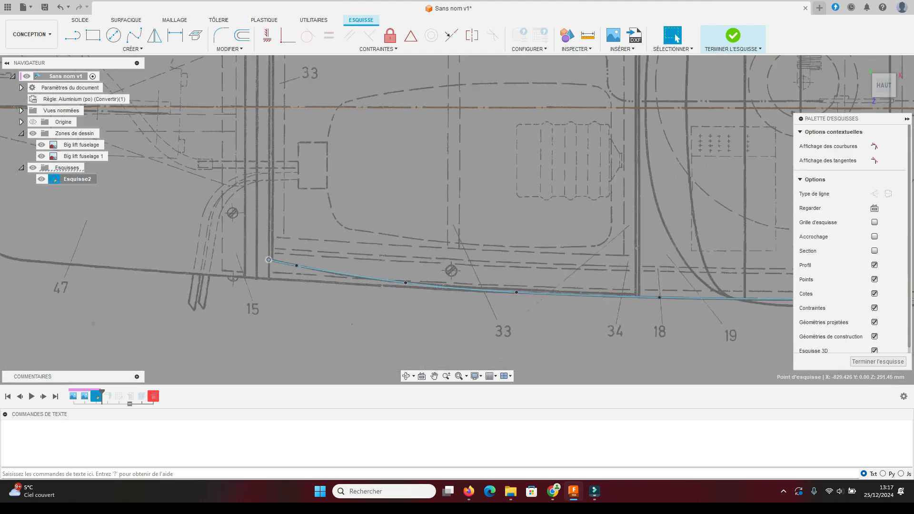
Move the spline's nose endpoint and its next two interior fit points outward onto the fuselage's outer outline
left_click_drag(295, 264, 296, 284)
left_click(676, 38)
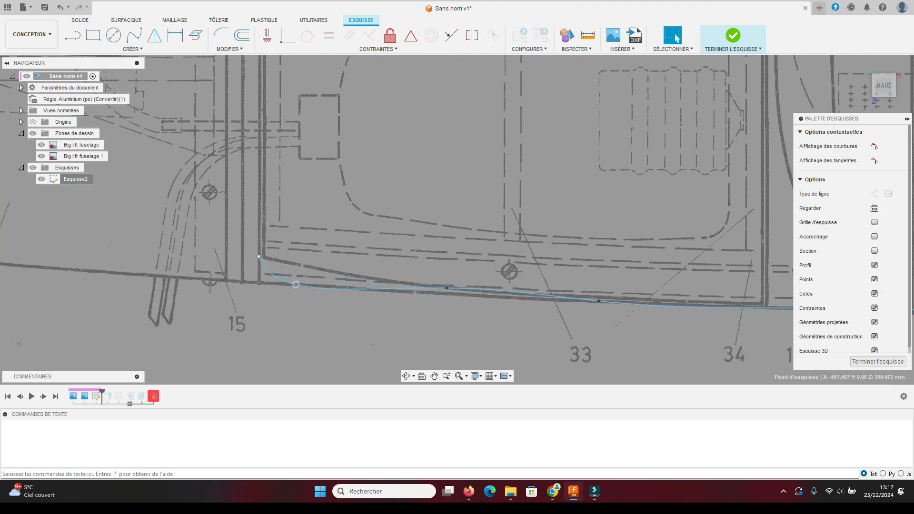
left_click_drag(258, 257, 259, 282)
left_click(676, 38)
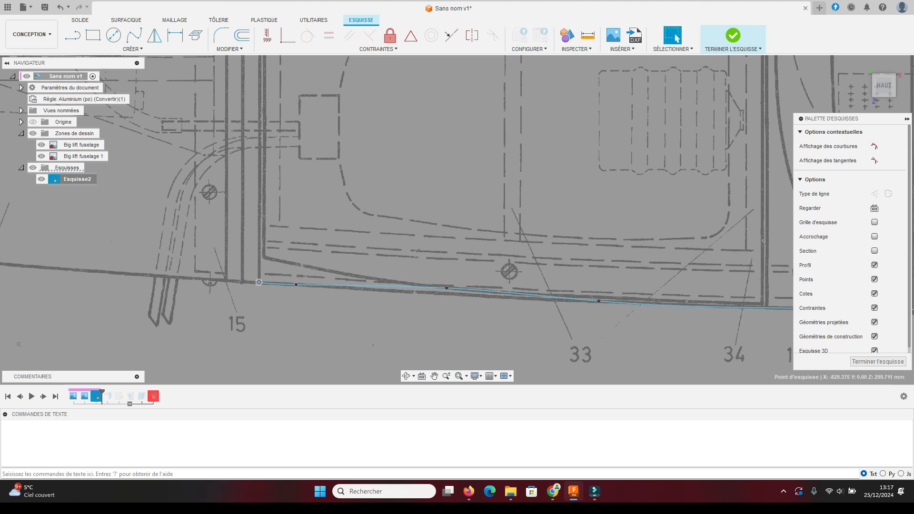
left_click_drag(446, 288, 446, 293)
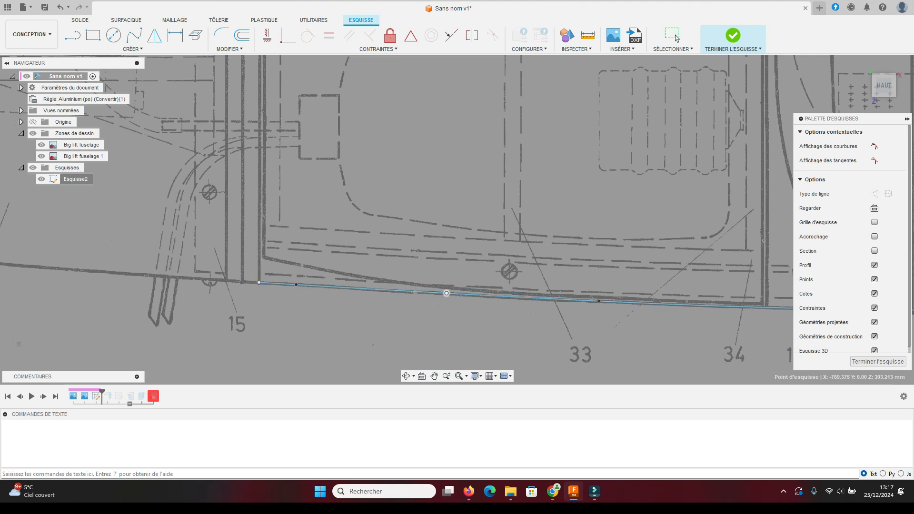
Shift the spline's tail endpoint slightly on the plan view and finish the sketch
scroll(357, 304, "down", 10)
scroll(703, 287, "up", 10)
left_click_drag(540, 269, 537, 268)
left_click(733, 35)
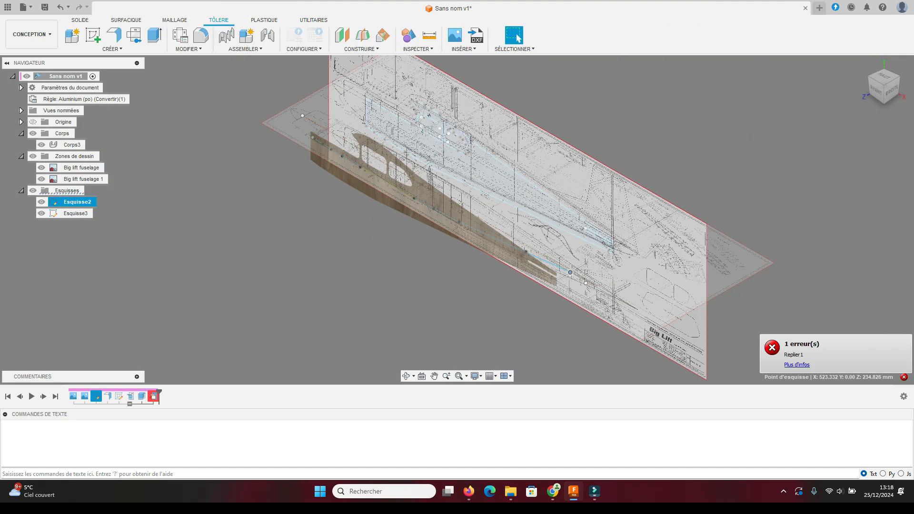
Open the side-profile sketch to check its tail slot and rear edge against the drawing, and close it
scroll(619, 192, "up", 12)
scroll(742, 112, "down", 5)
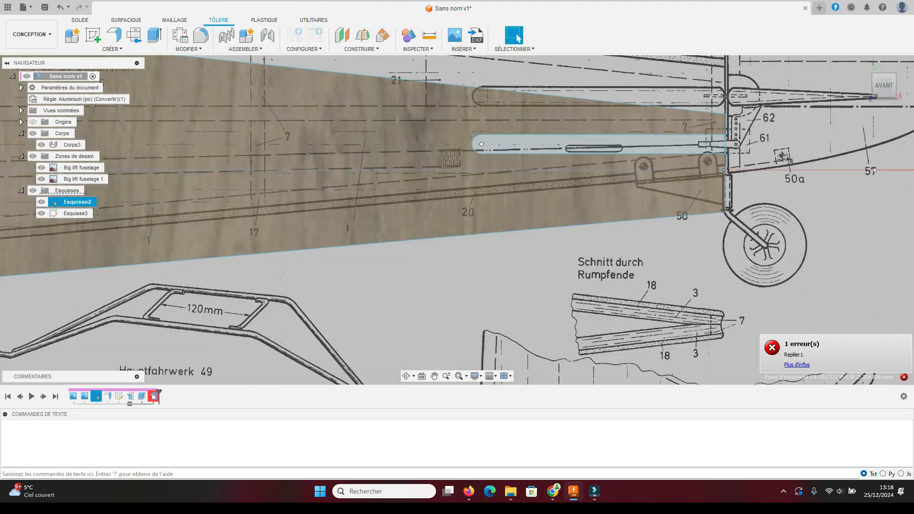
double_click(119, 396)
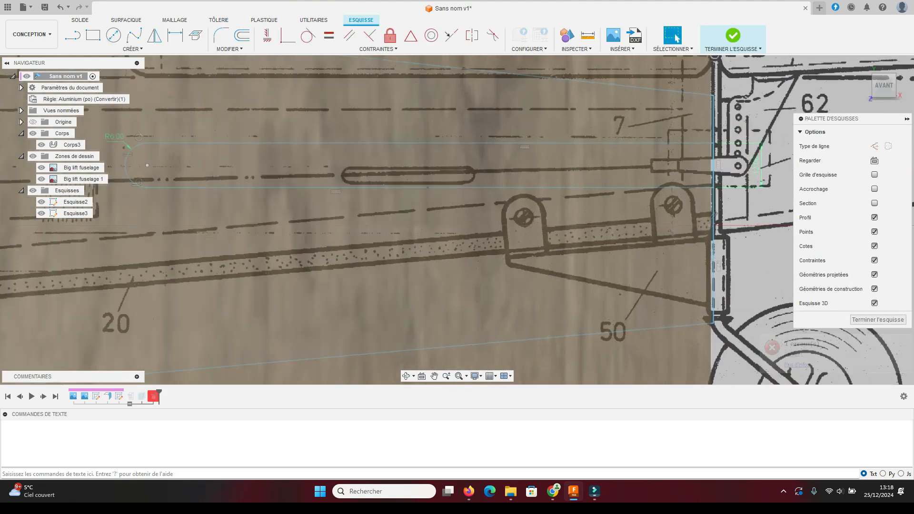
scroll(769, 131, "down", 12)
scroll(890, 124, "up", 4)
left_click(877, 319)
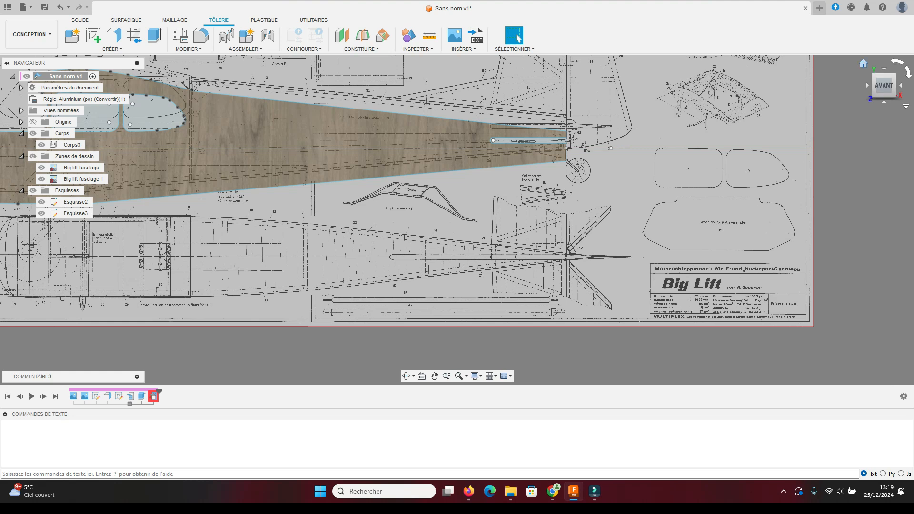
Delete the old unfold, extrude and failed refold features following the side-profile sketch
left_click(862, 63)
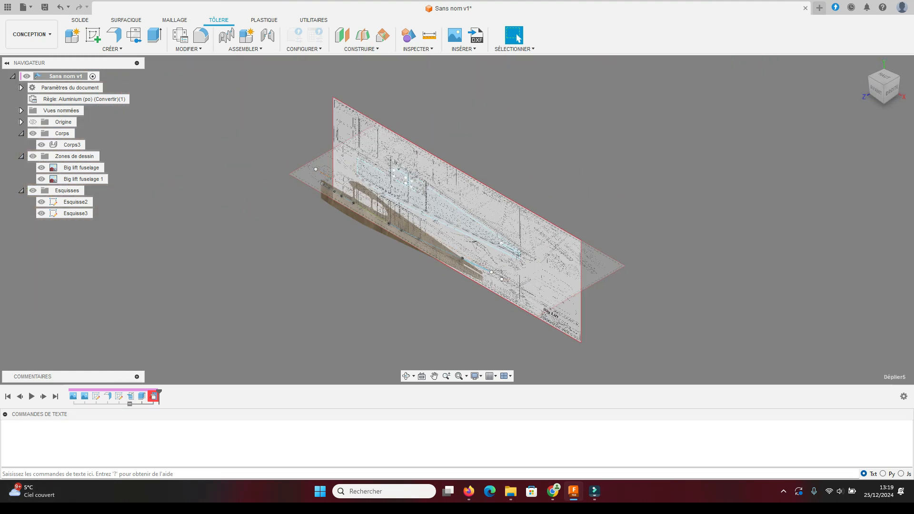
left_click(131, 396)
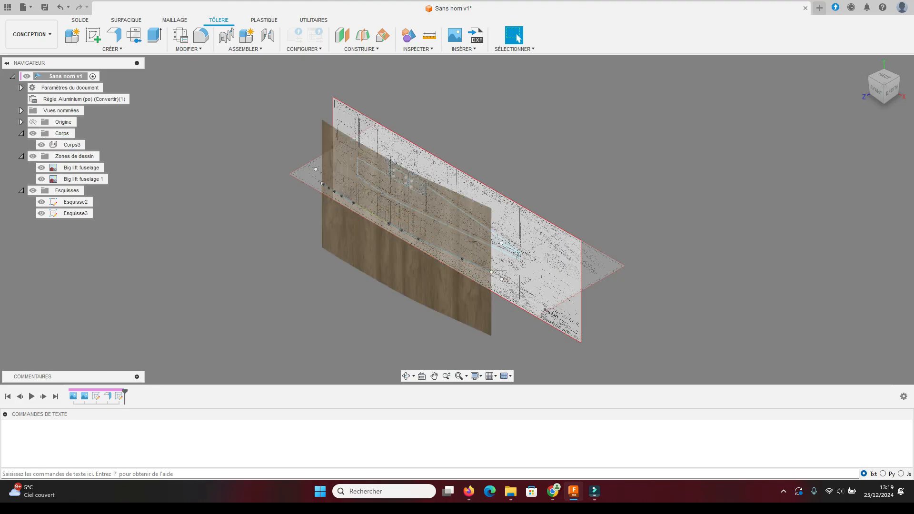
scroll(372, 185, "up", 5)
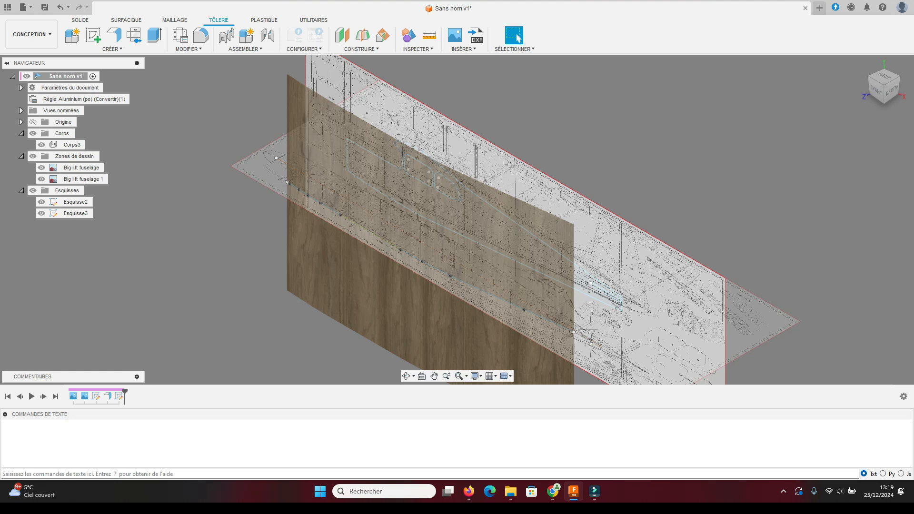
Extrude the side profile 916.25 mm through the curved sheet with the Intersection operation to trim it to shape
left_click(112, 48)
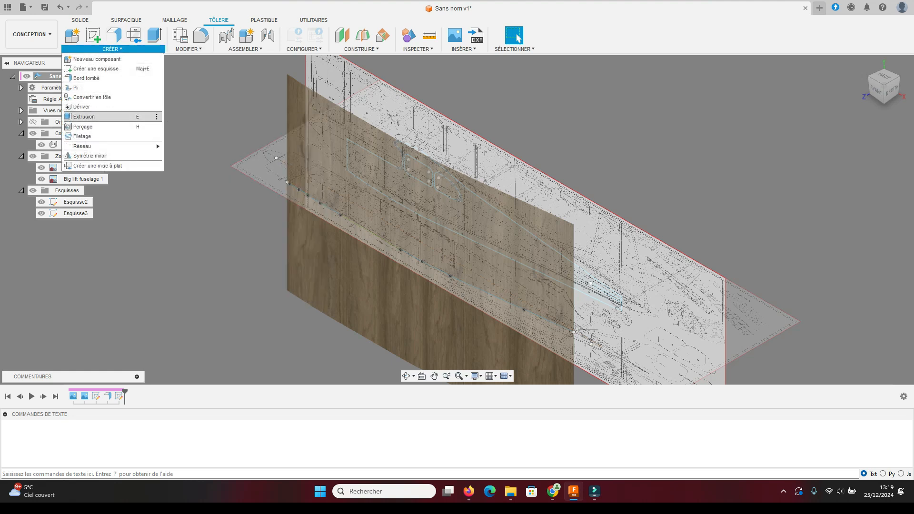
left_click(83, 116)
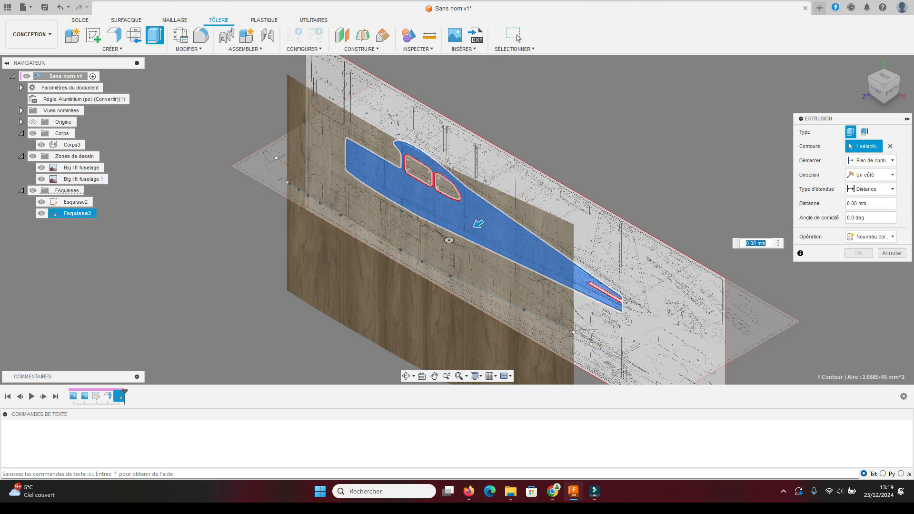
left_click_drag(477, 223, 293, 330)
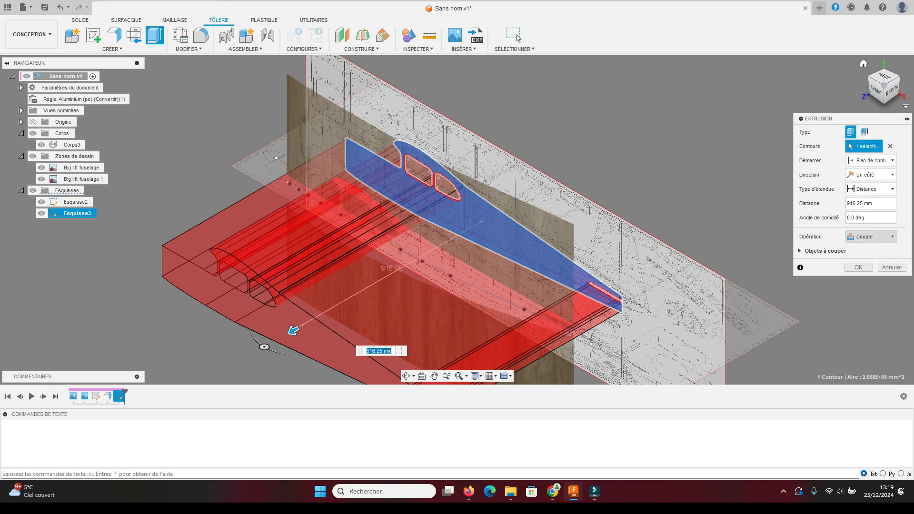
left_click(869, 237)
left_click(865, 268)
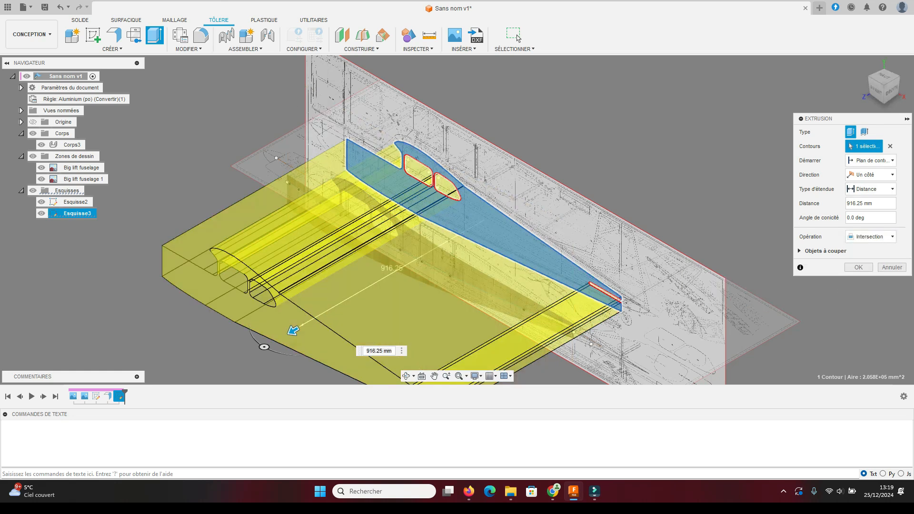
key("Return")
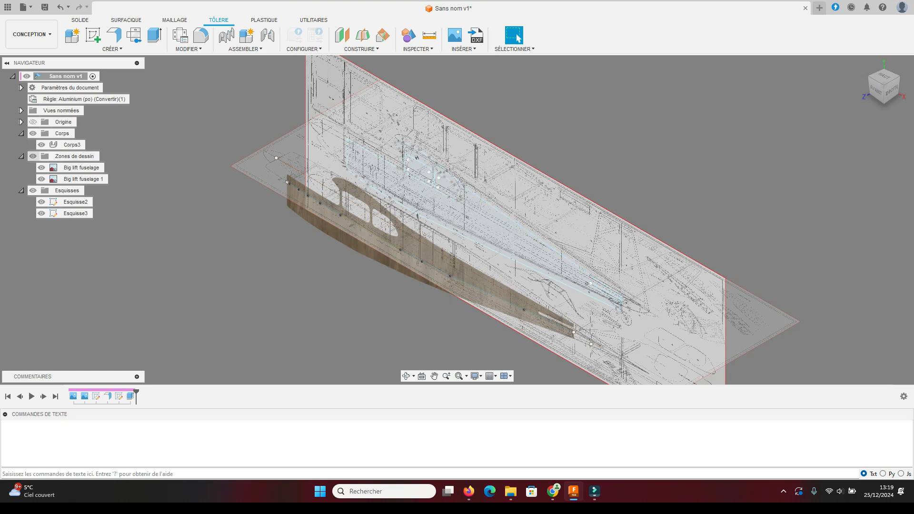
Hide the drawing canvases and all sketches, leaving only the trimmed fuselage side displayed
left_click(32, 156)
left_click(72, 213)
key("Escape")
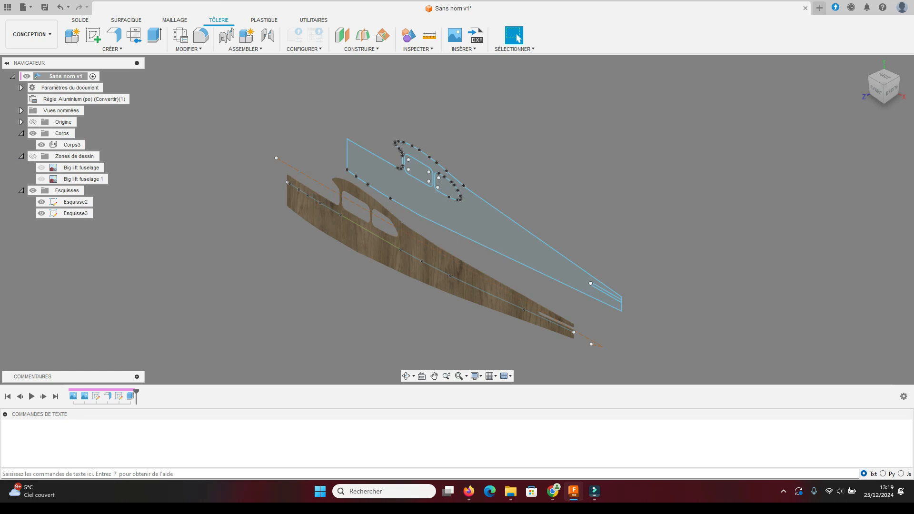
left_click(32, 191)
scroll(507, 351, "down", 3)
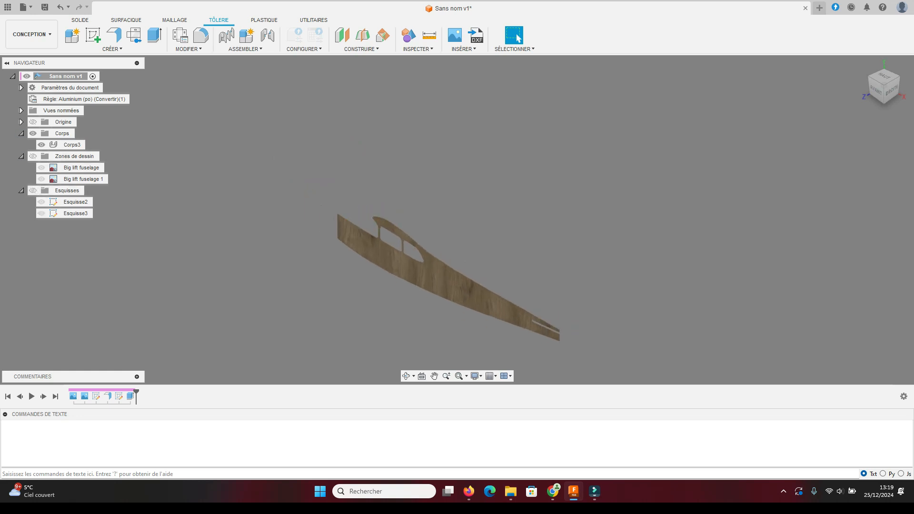
scroll(464, 340, "up", 6)
scroll(485, 304, "down", 2)
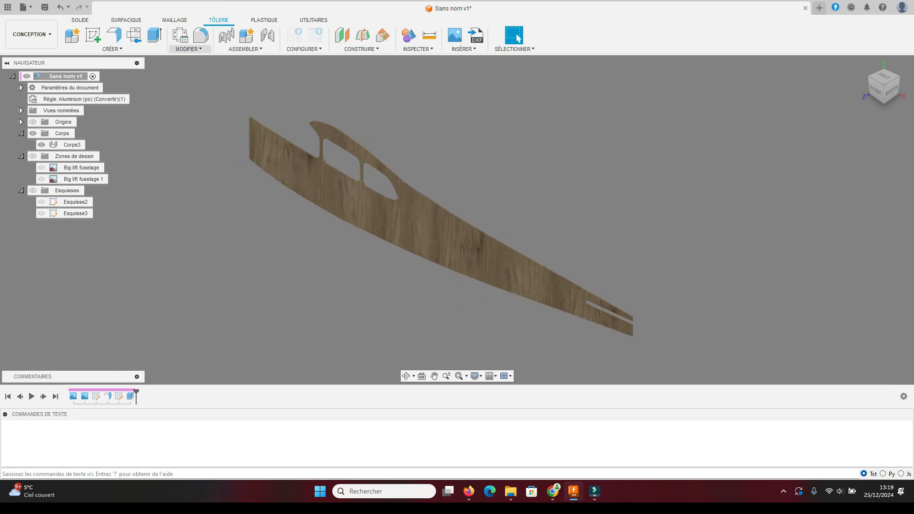
Unfold all bends of the fuselage side with the cabin window section as the fixed face, and refold its faces
left_click(188, 49)
left_click(188, 59)
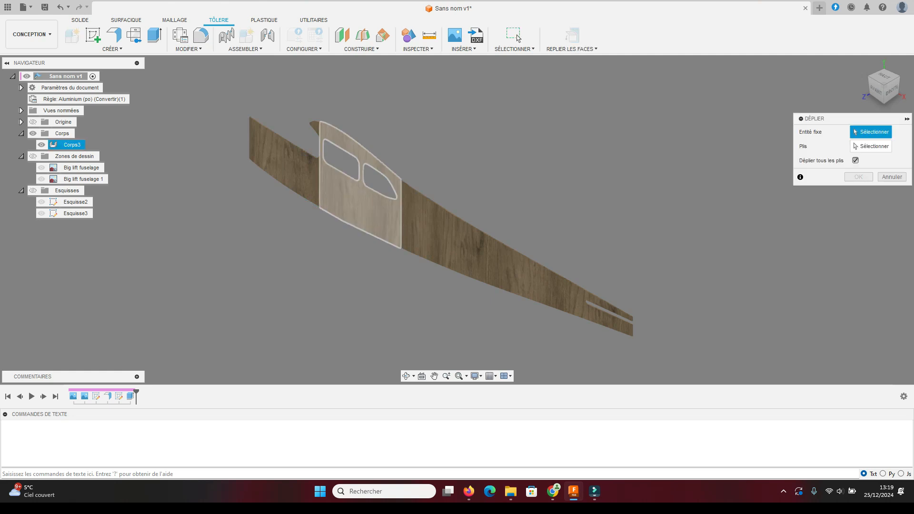
left_click(361, 204)
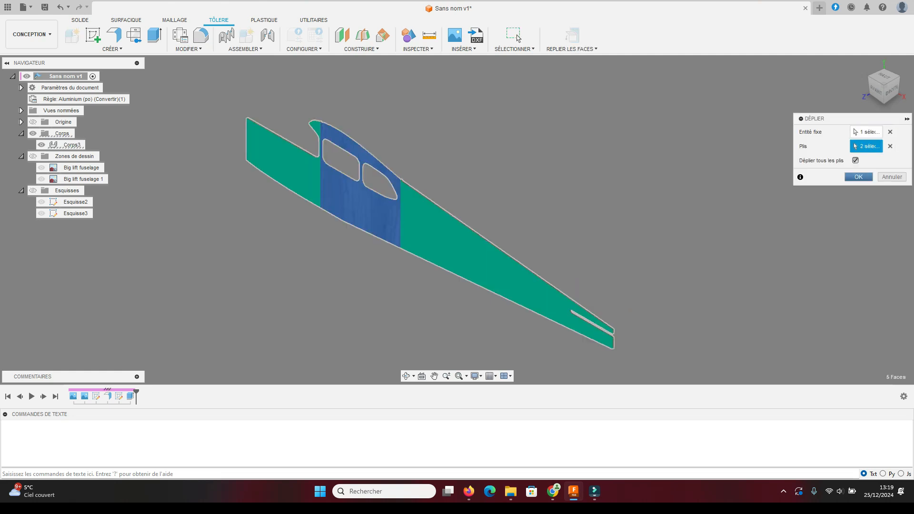
key("Return")
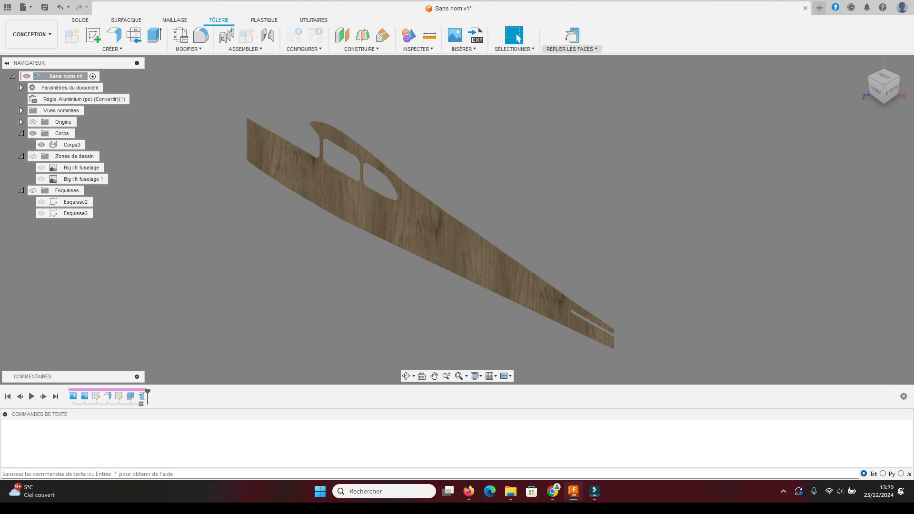
left_click(572, 36)
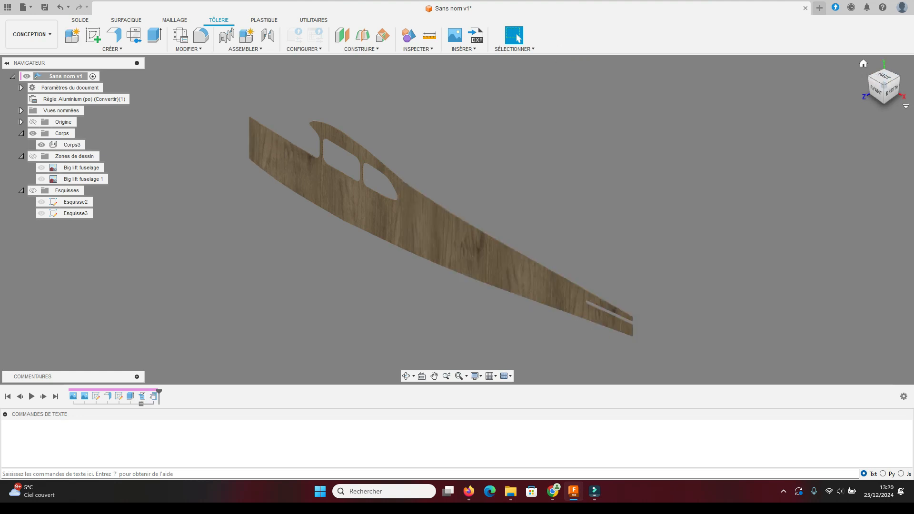
Examine the refolded fuselage side's curvature from above with its length horizontal, and select its unfold feature in the timeline
left_click(884, 75)
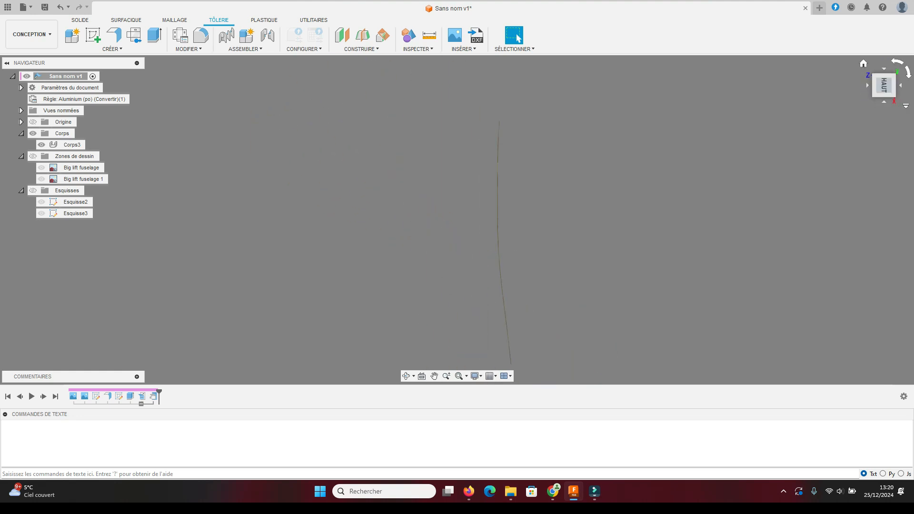
left_click(896, 62)
scroll(486, 163, "up", 5)
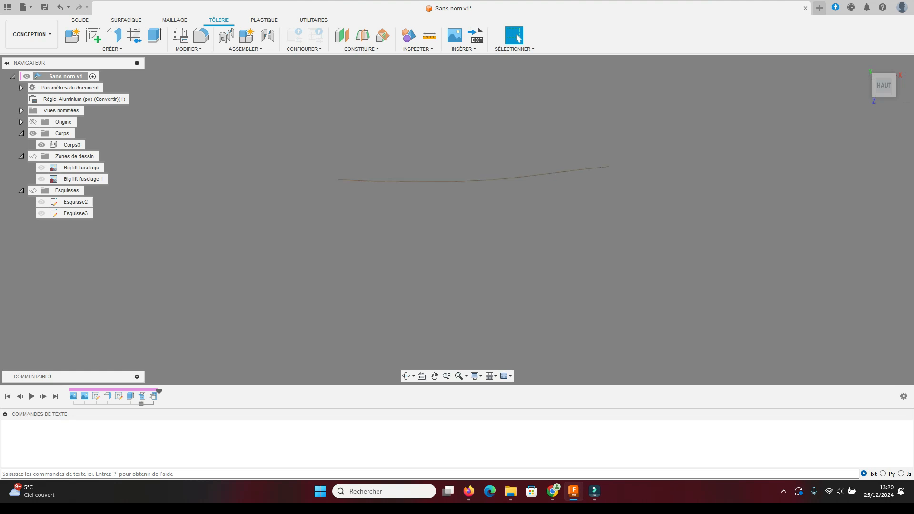
scroll(403, 185, "up", 2)
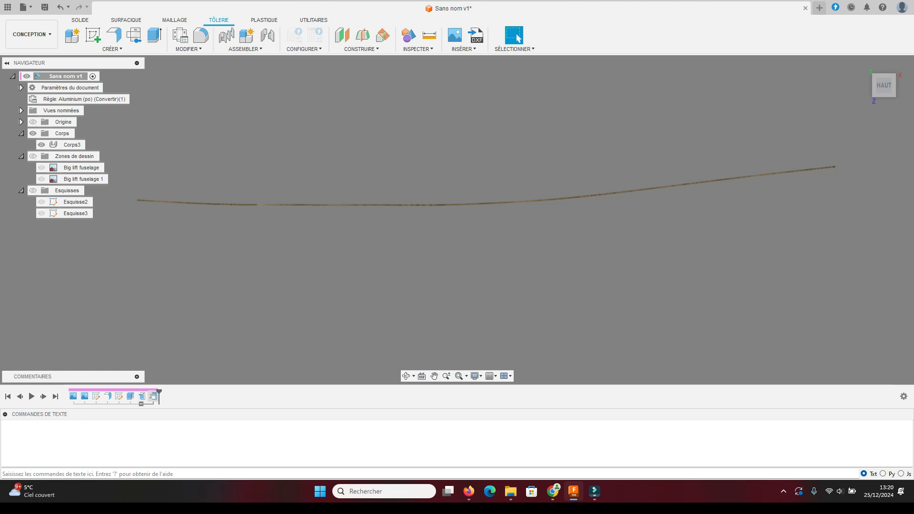
left_click(142, 395)
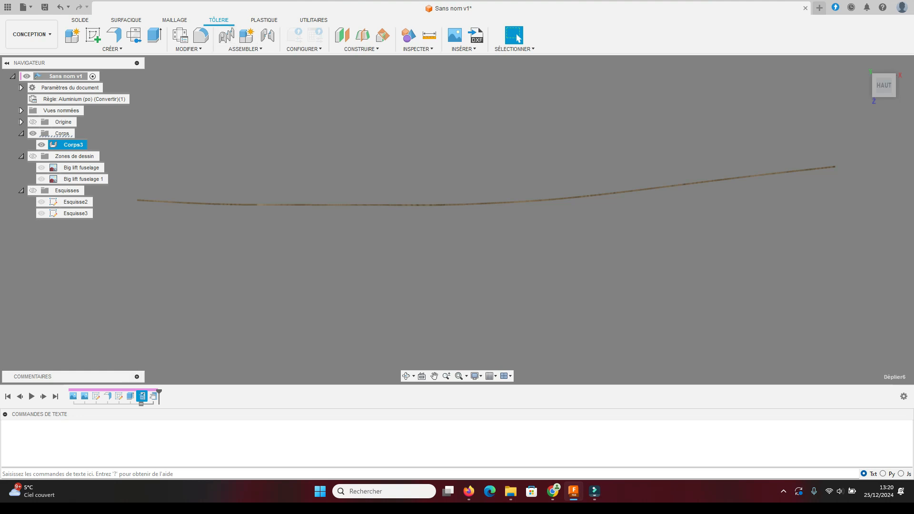
Unfold all bends of the refolded fuselage side once more, using the cabin window section as the fixed face
left_click(188, 49)
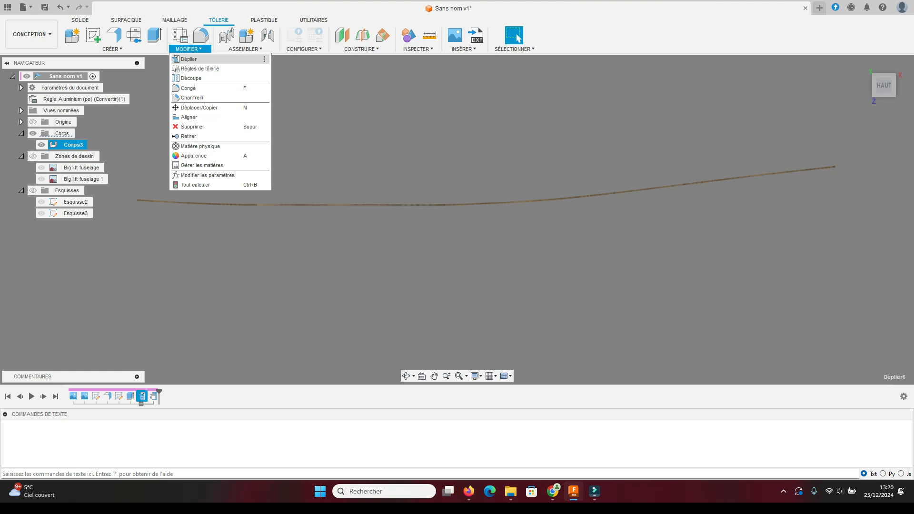
left_click(188, 59)
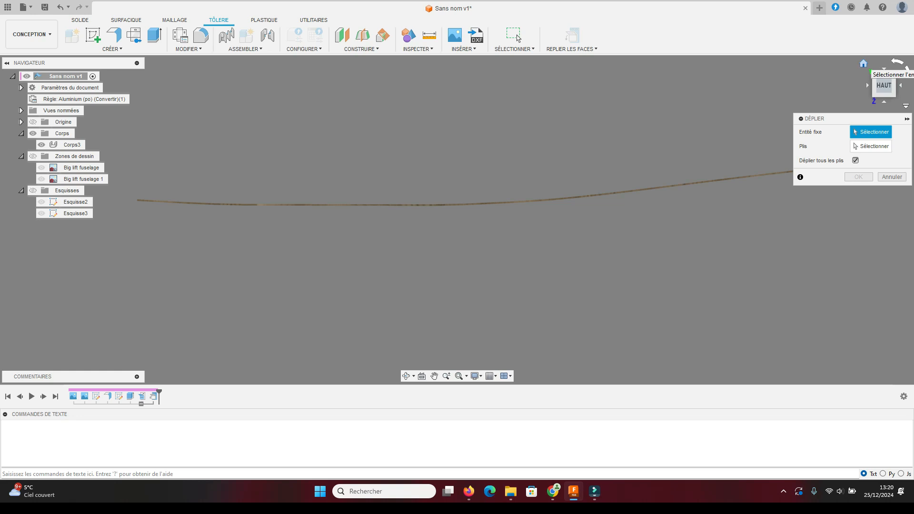
left_click(863, 64)
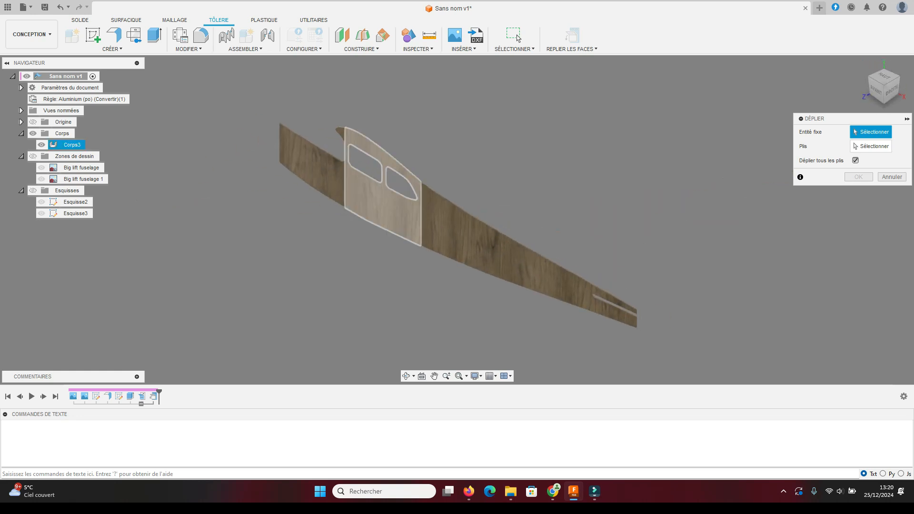
left_click(381, 214)
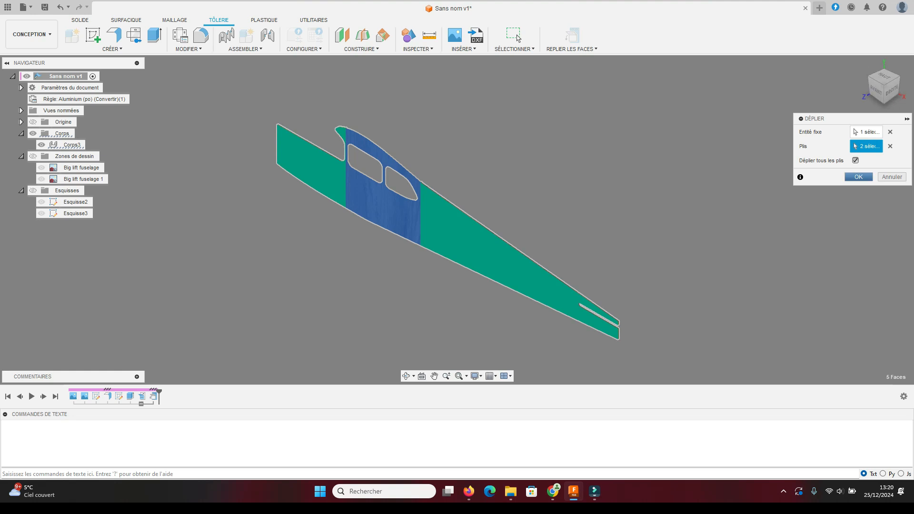
left_click(858, 176)
Examine the flattened fuselage side from above, and refold its faces to restore the curved shape
left_click(886, 75)
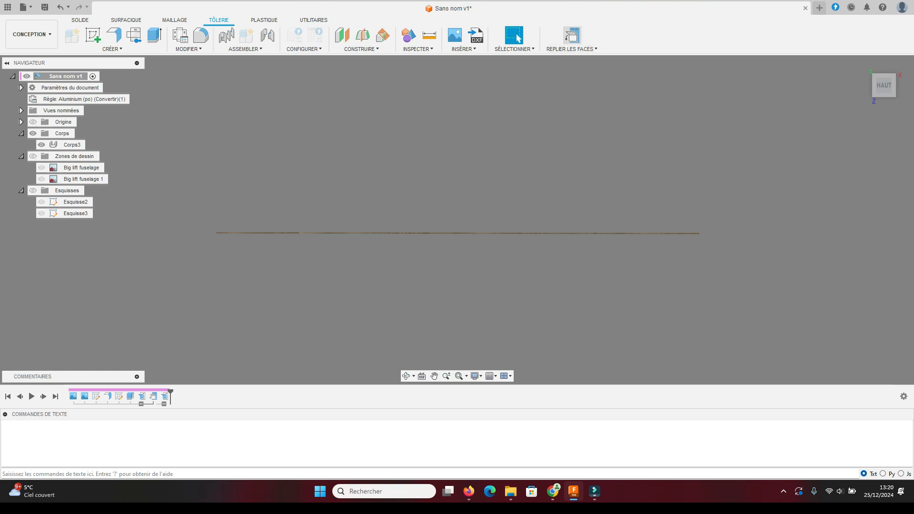
left_click(572, 35)
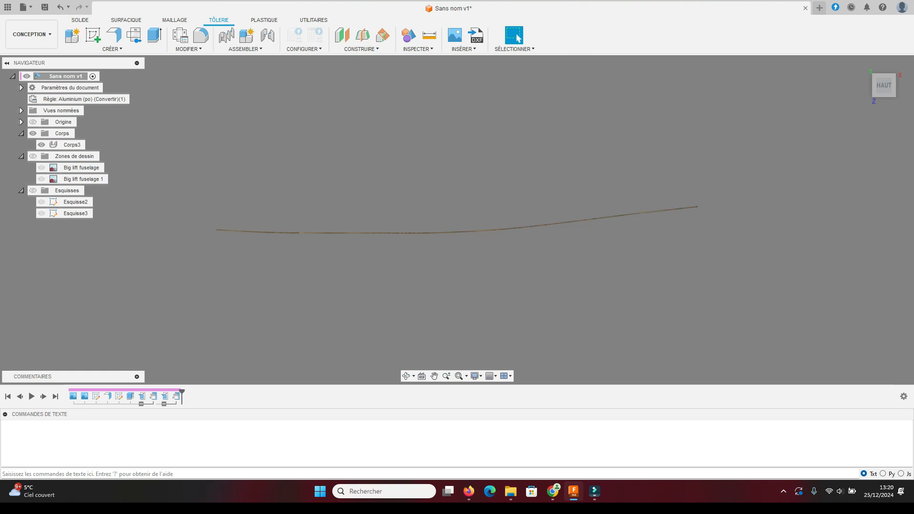
left_click(862, 63)
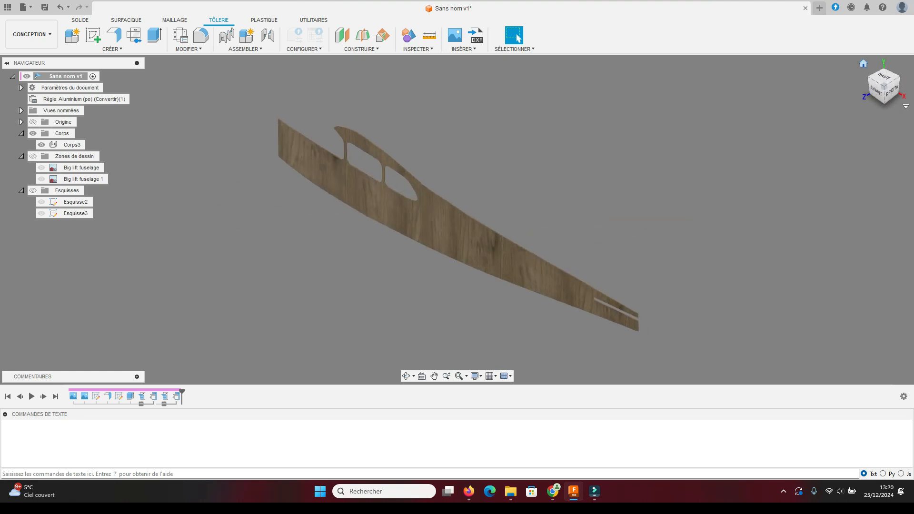